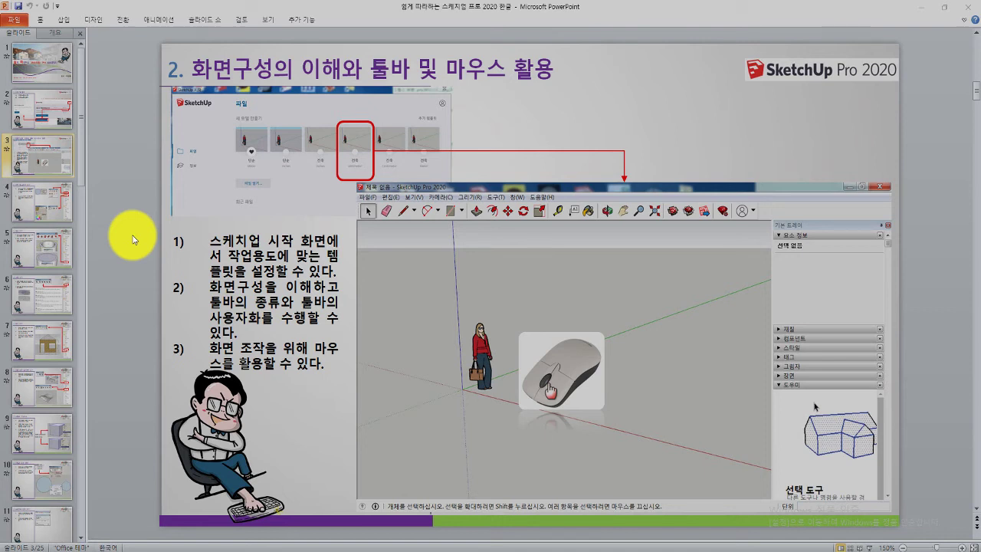
Minimize the PowerPoint lecture presentation to reveal the Windows desktop.
click(927, 16)
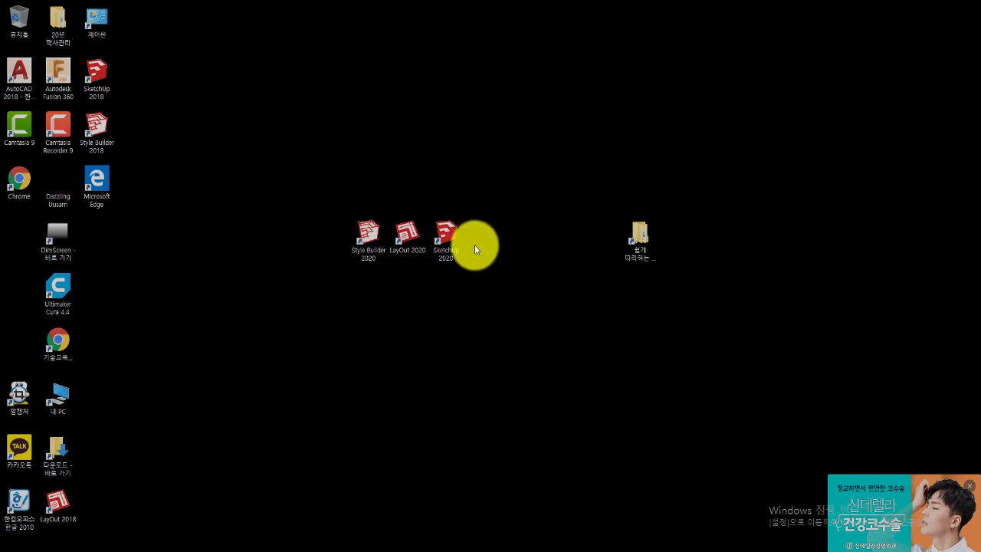
Launch SketchUp 2020 from its desktop shortcut, passing over LayOut 2020.
click(969, 486)
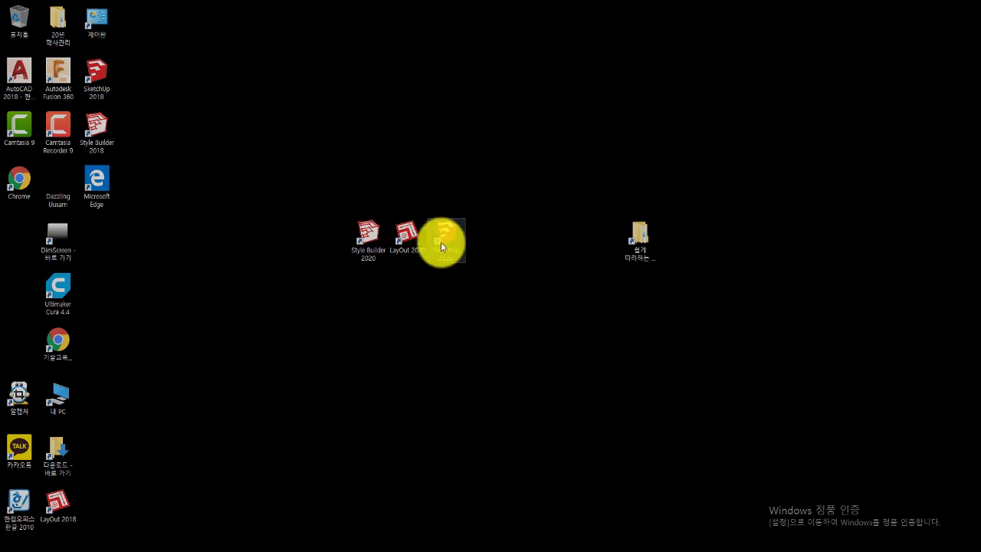
click(408, 235)
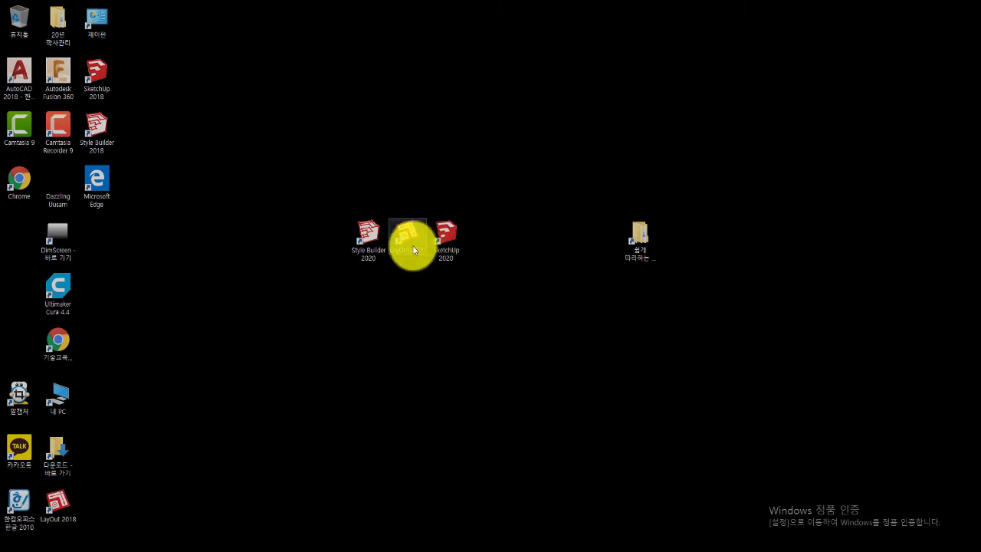
click(375, 265)
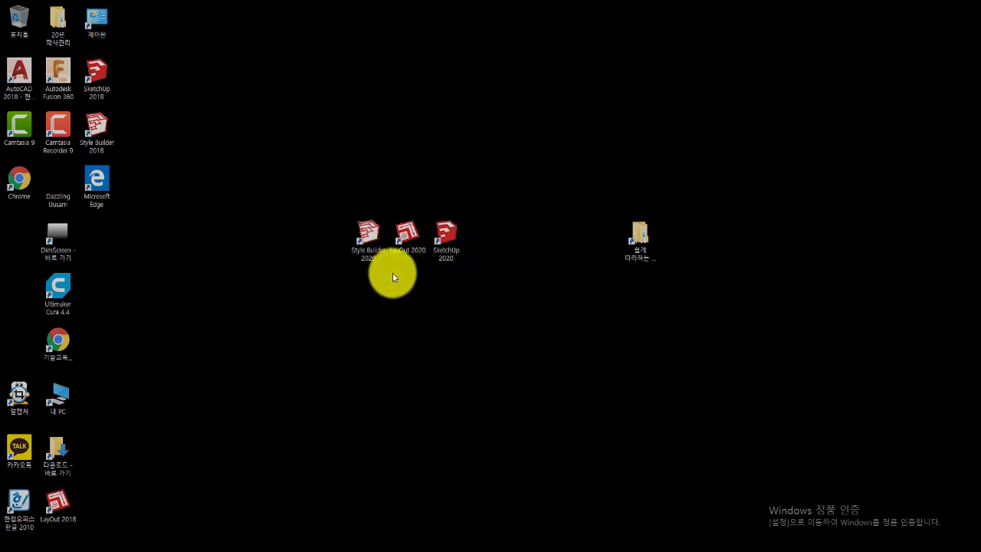
click(441, 254)
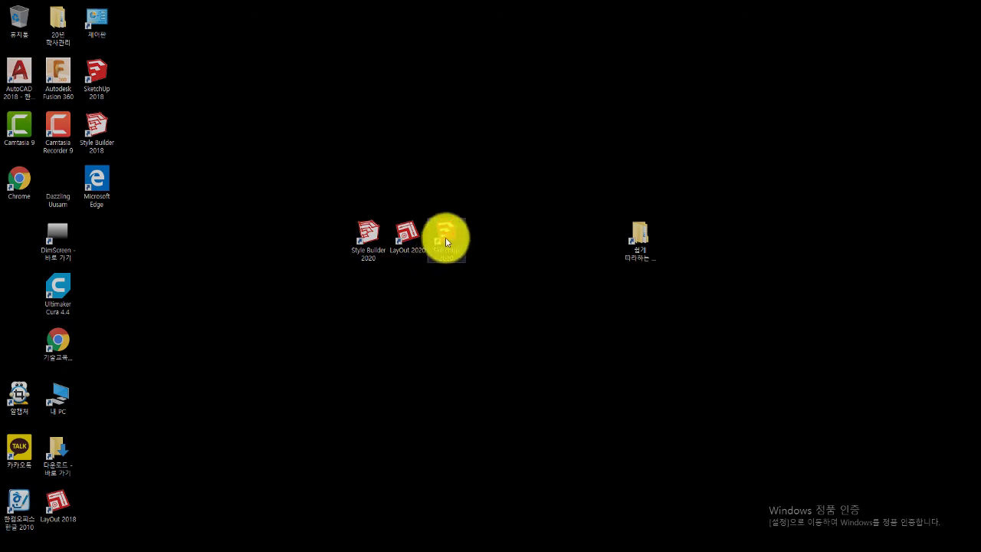
double_click(440, 242)
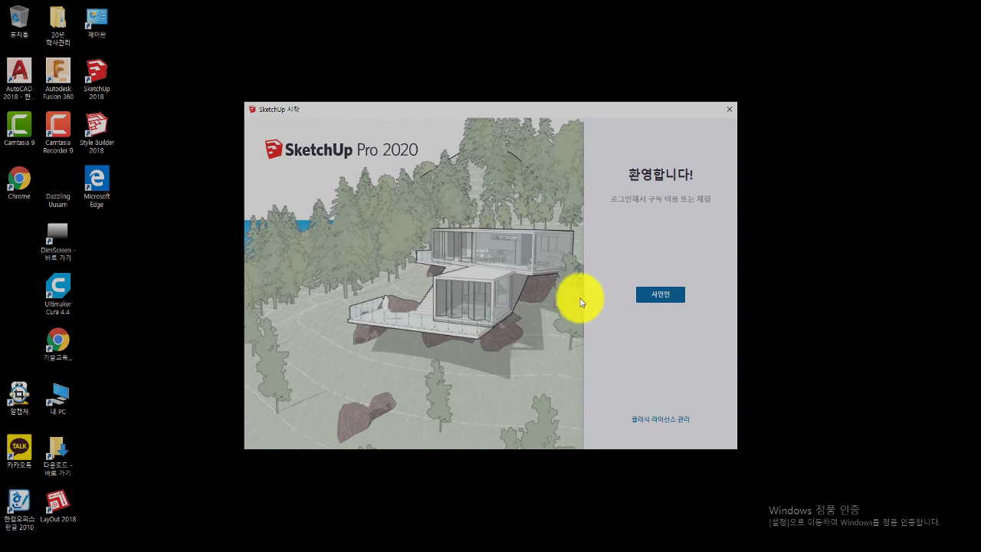
Start signing in from the SketchUp welcome screen to open the Trimble login page.
click(660, 303)
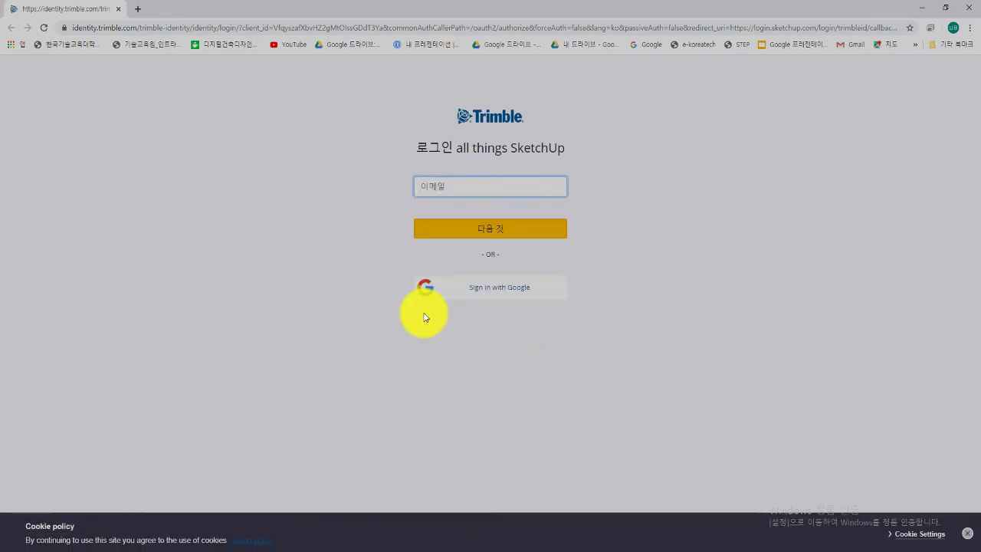
Sign in to SketchUp with a Google account, then close Chrome.
click(480, 293)
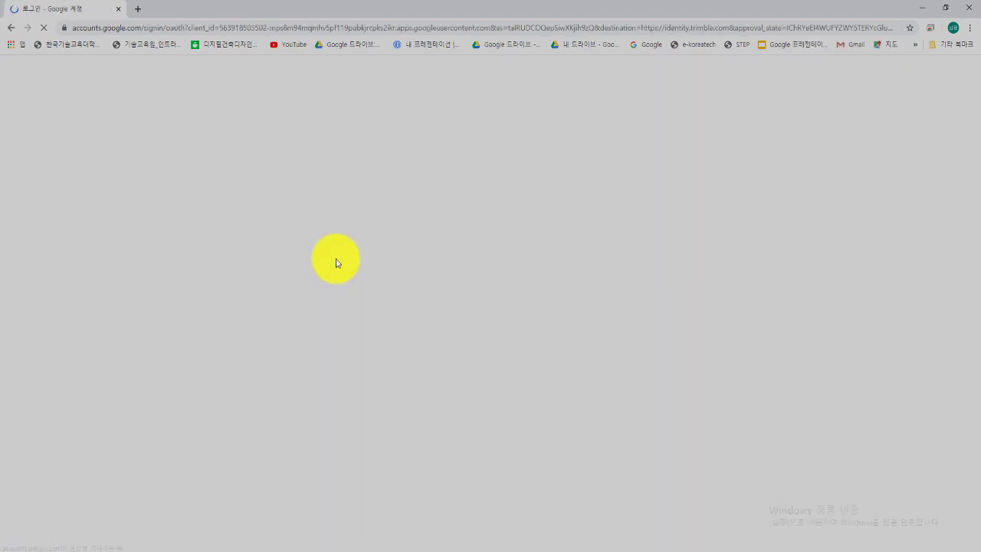
click(431, 286)
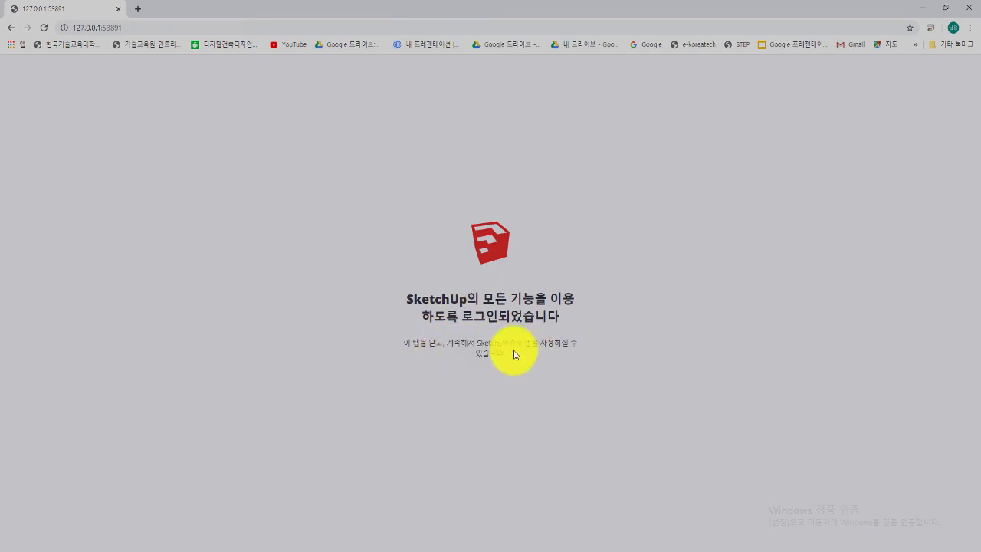
click(968, 8)
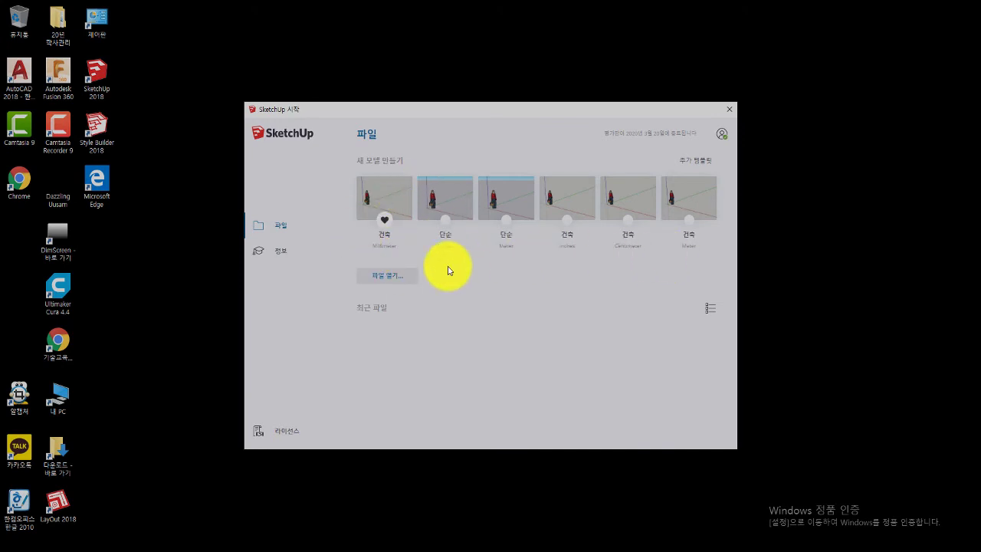
Browse all templates, keep 건축 Millimeter as default, and start a new model.
click(687, 166)
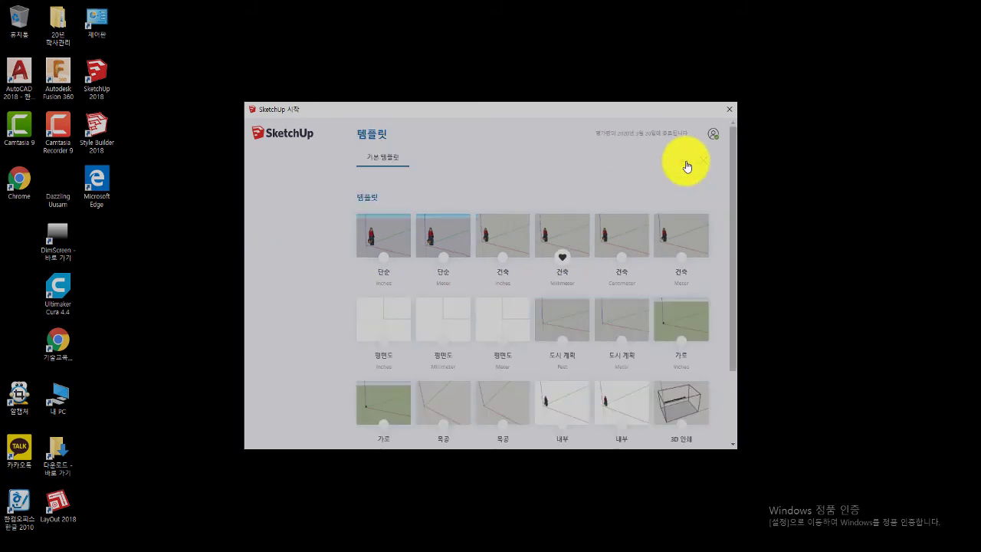
scroll(503, 289, down, 2)
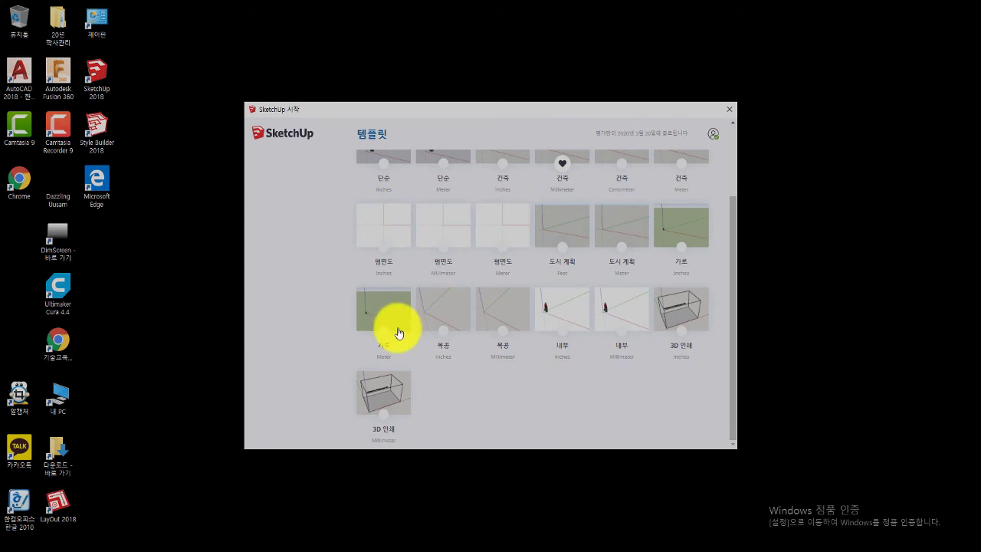
scroll(414, 330, up, 2)
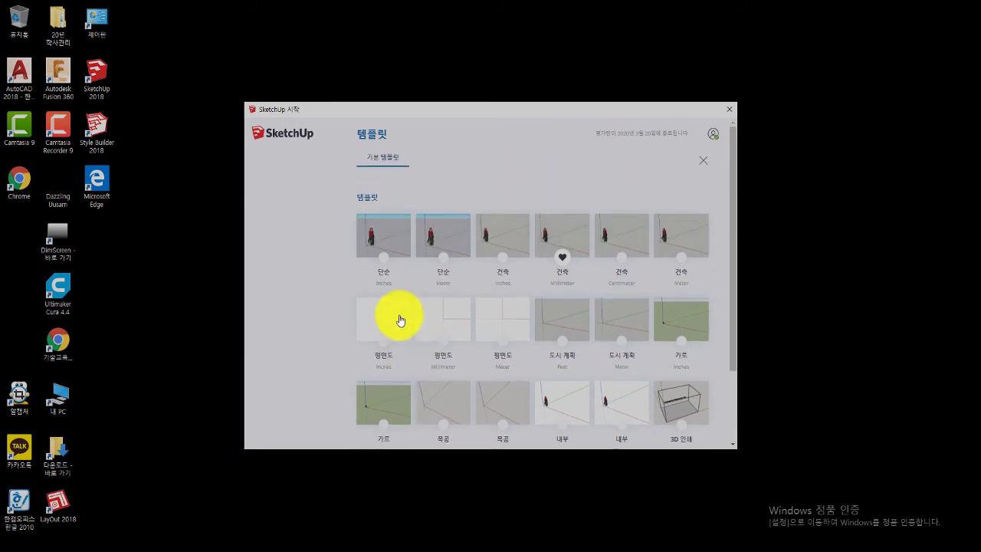
click(504, 259)
click(564, 261)
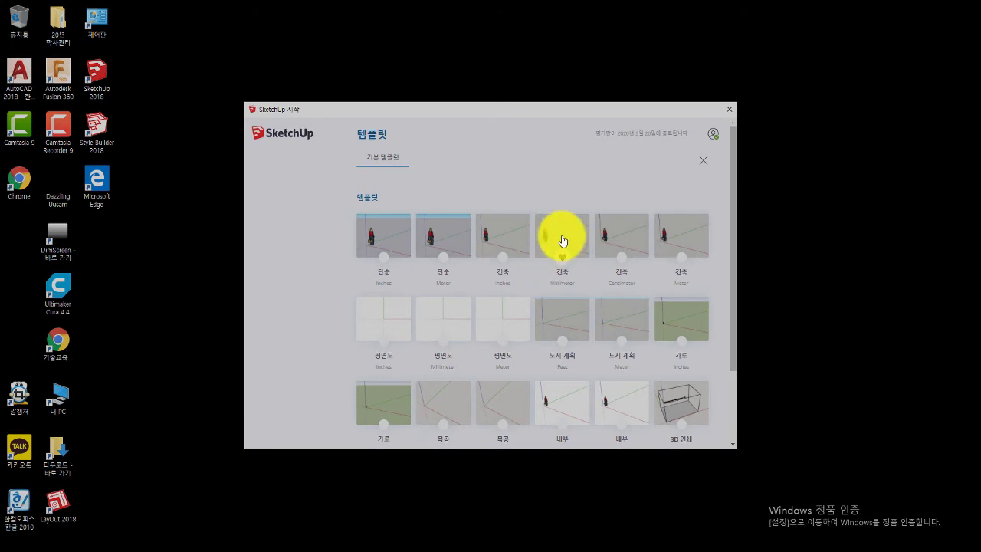
click(559, 238)
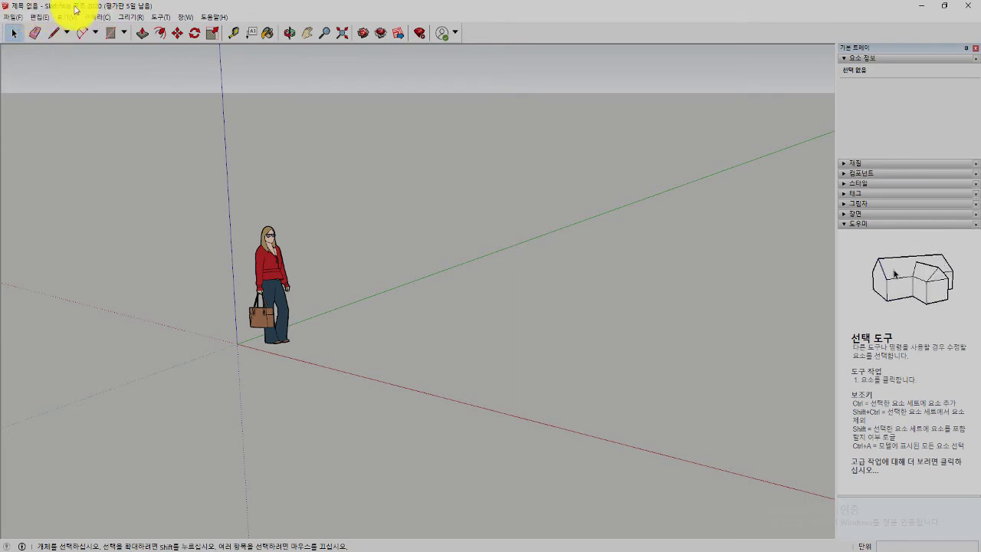
Save the model as 'new' in SketchUp 버전 2015 file format.
click(16, 19)
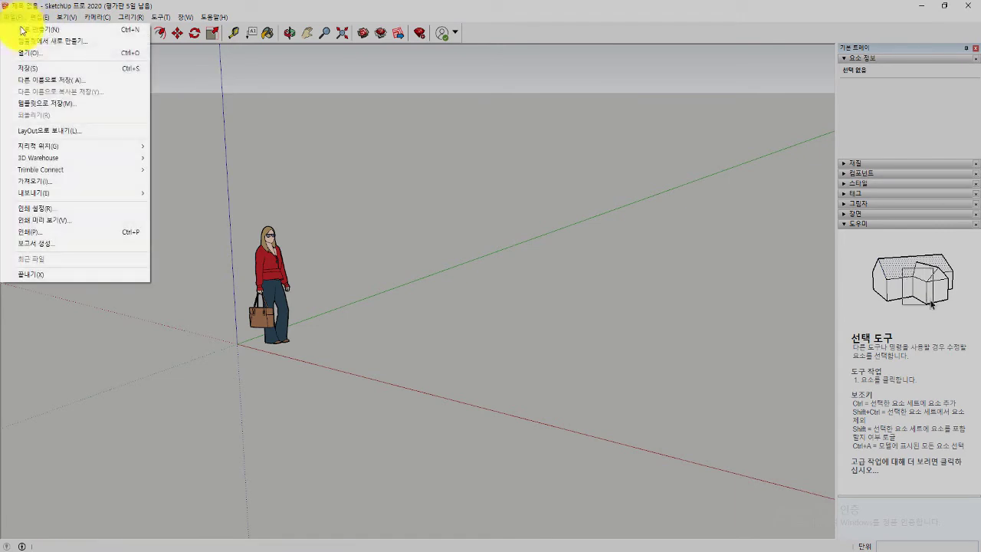
click(51, 81)
text(new)
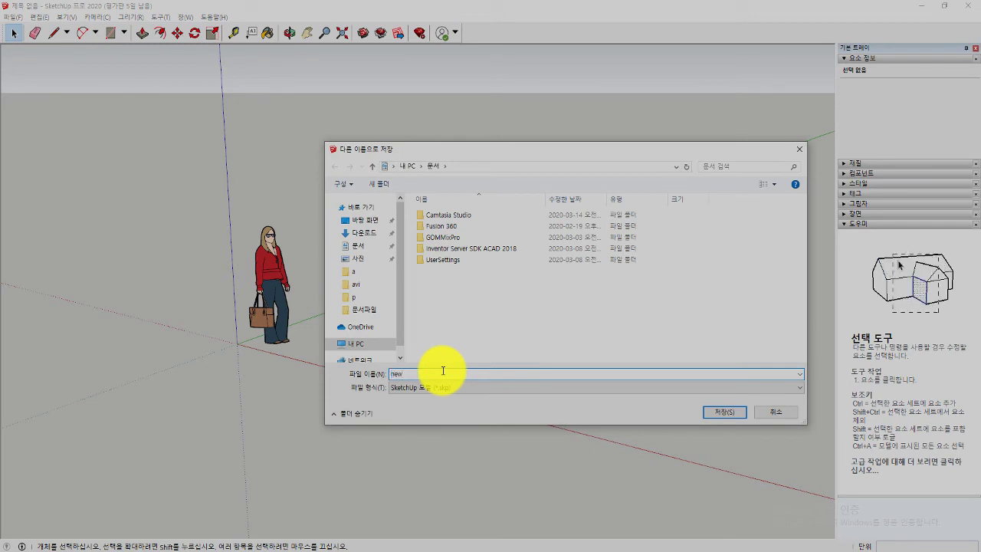
click(723, 417)
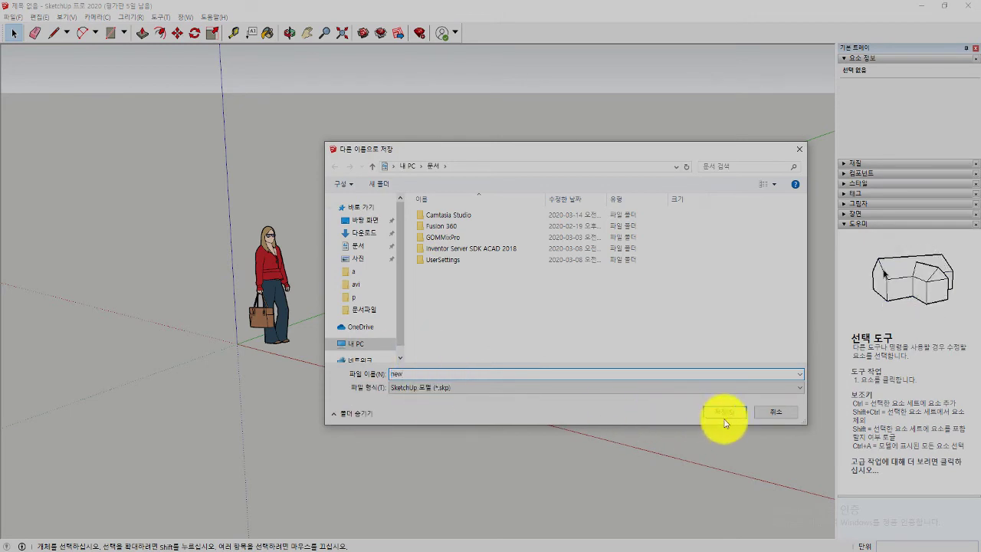
click(490, 389)
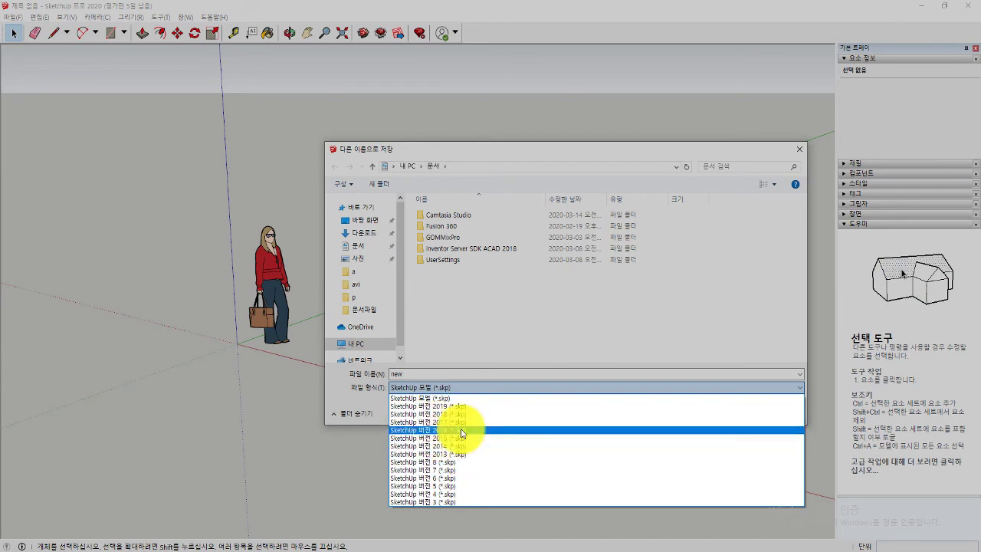
click(358, 405)
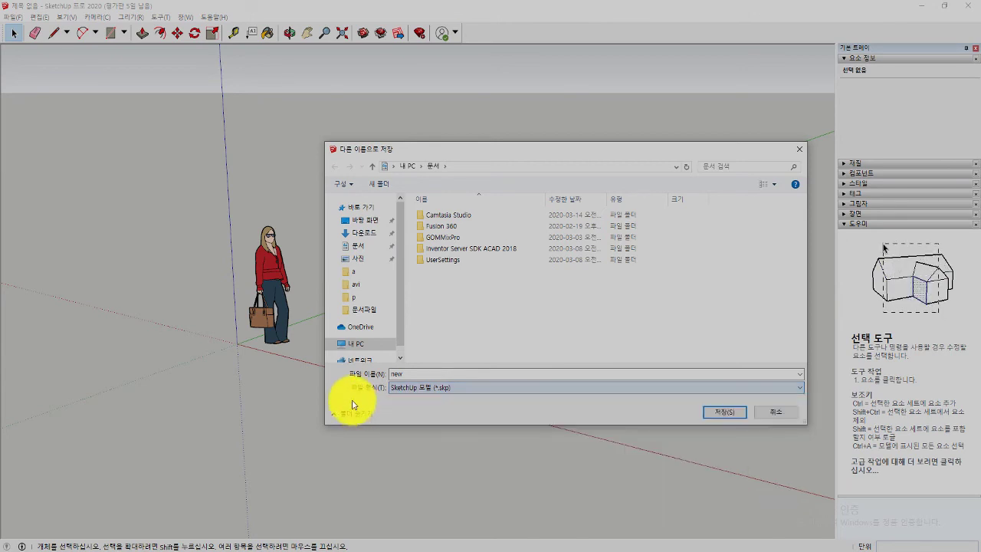
click(446, 388)
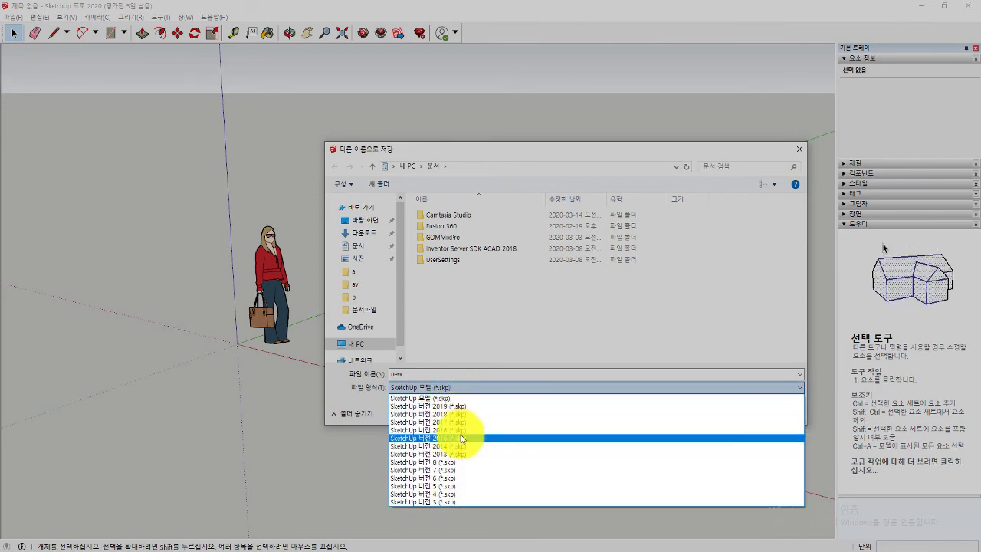
click(462, 439)
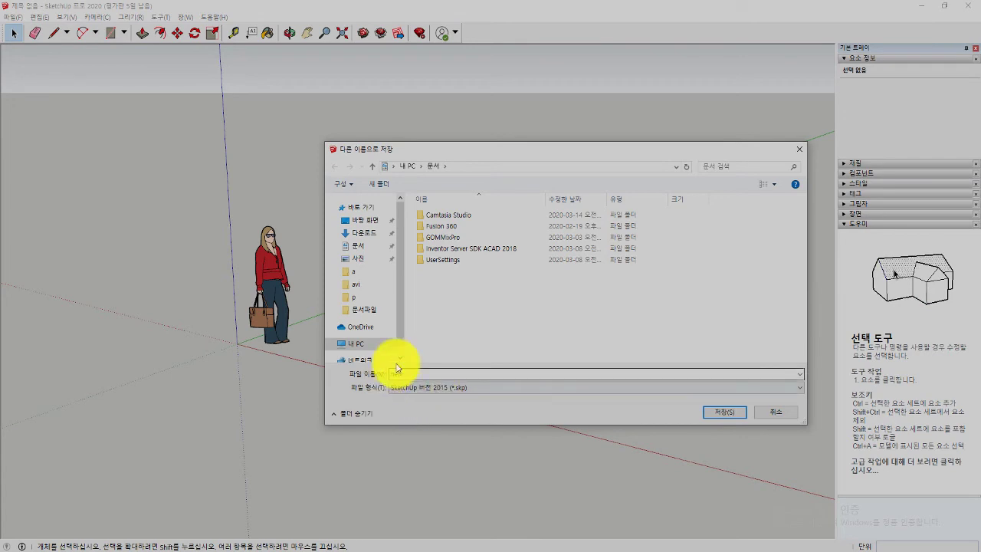
click(724, 413)
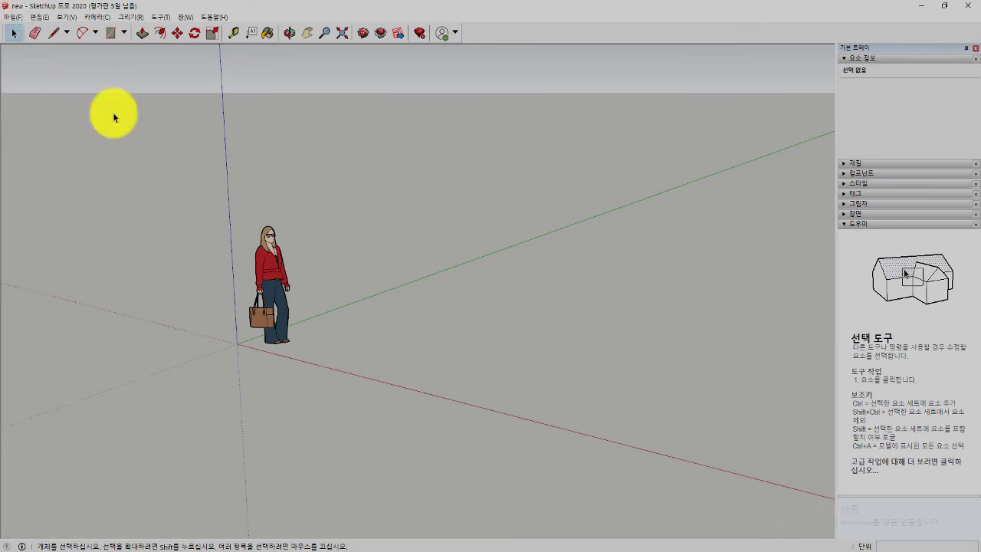
Browse the Edit, File and View menus, then float the Getting Started toolbar over the model.
click(11, 17)
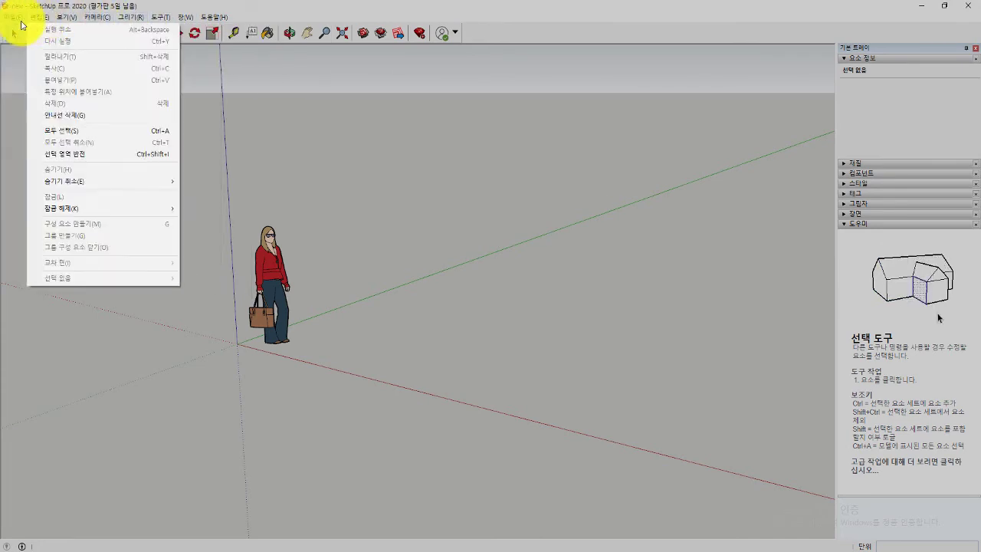
click(12, 19)
click(14, 18)
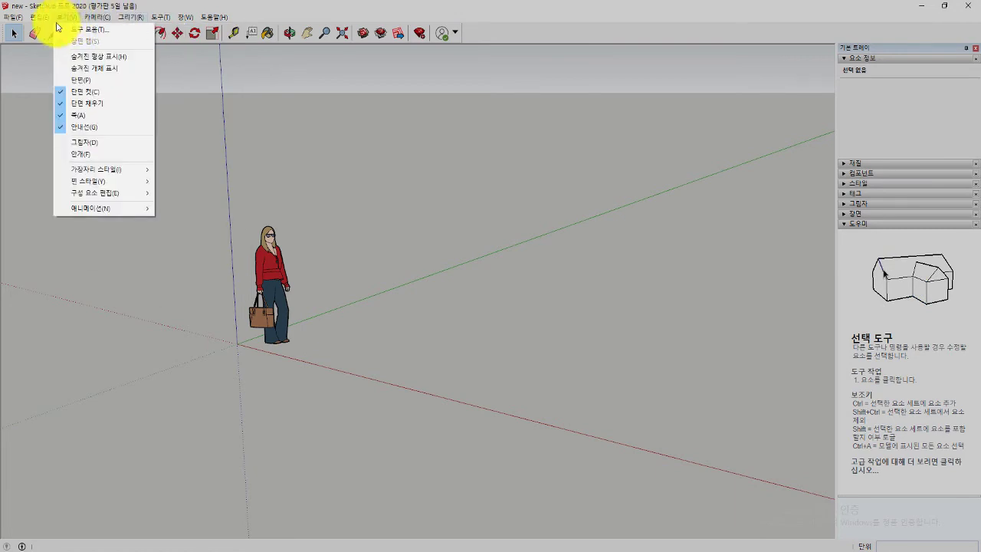
click(382, 149)
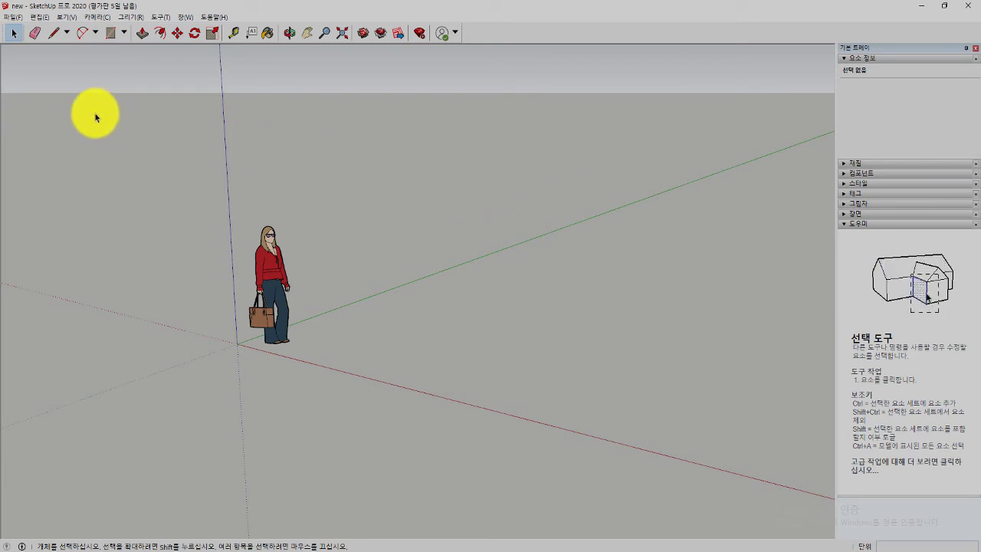
click(38, 17)
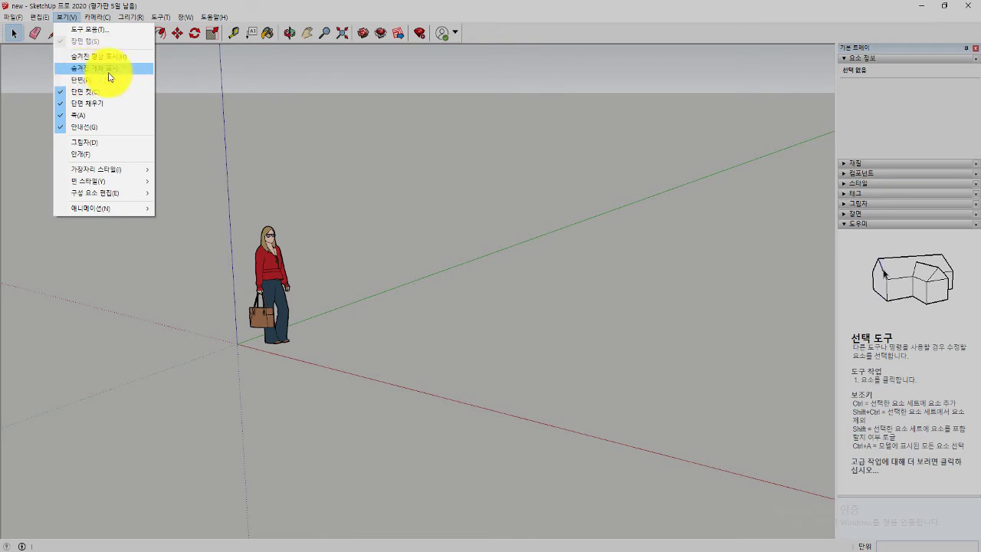
click(333, 152)
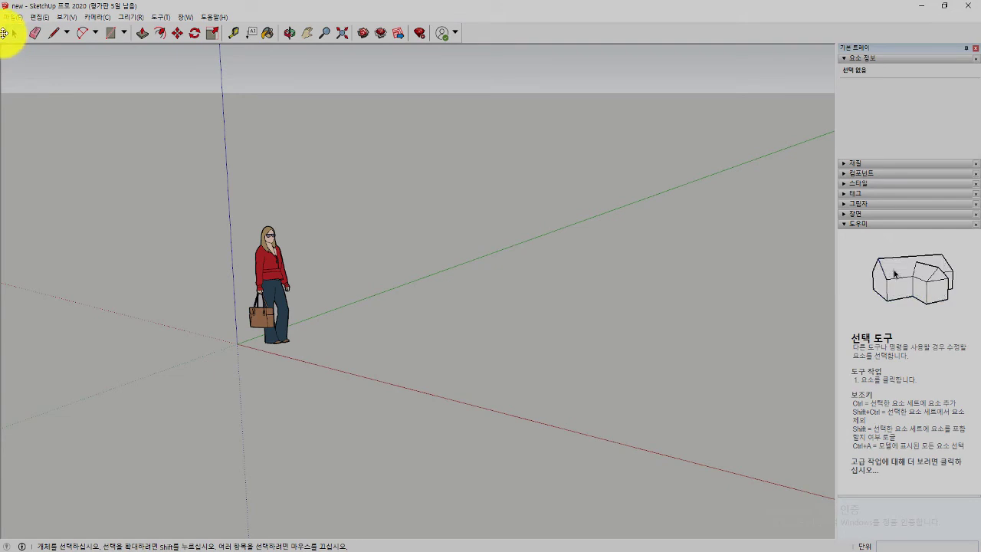
drag(4, 33, 374, 139)
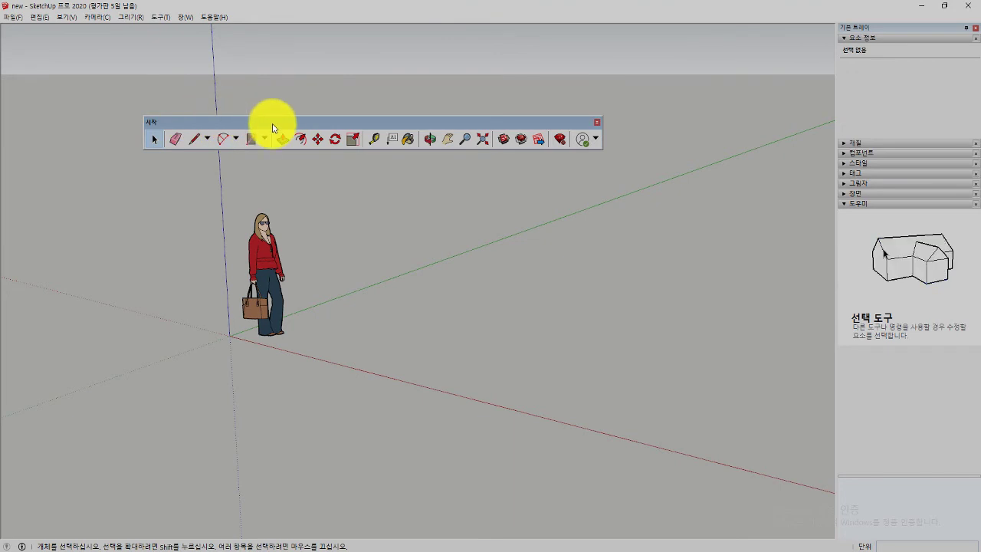
Dock the floating 시작 toolbar back below the menu bar.
drag(272, 123, 184, 64)
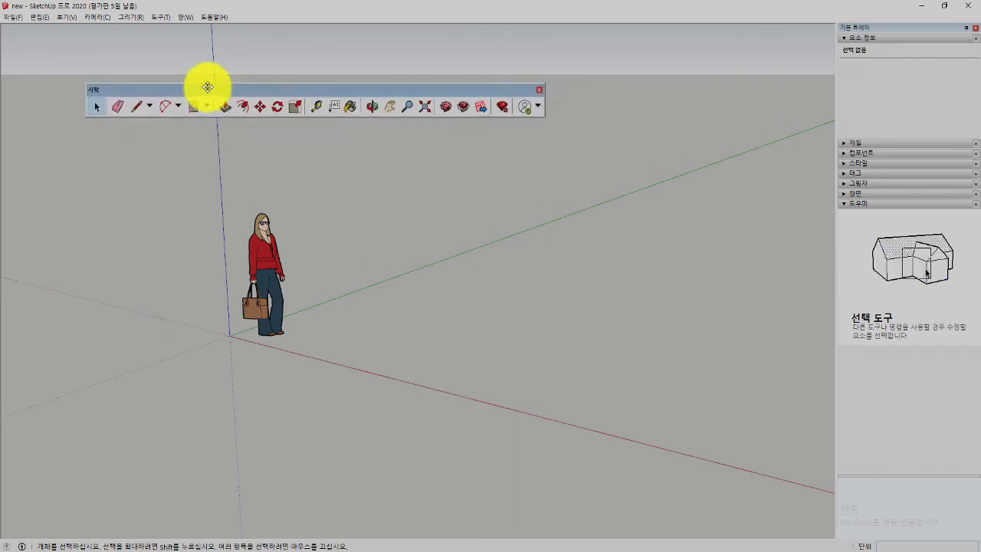
drag(183, 65, 123, 30)
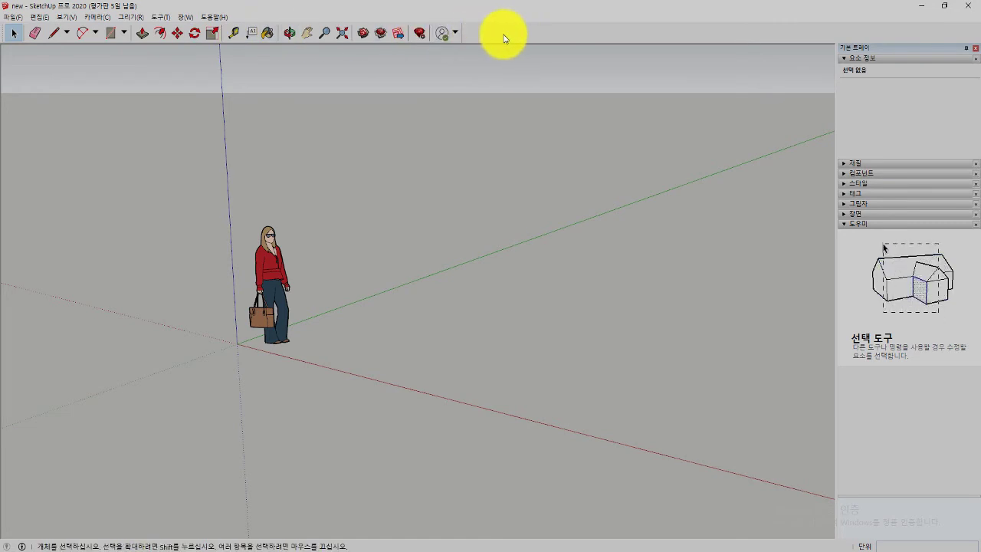
right_click(504, 38)
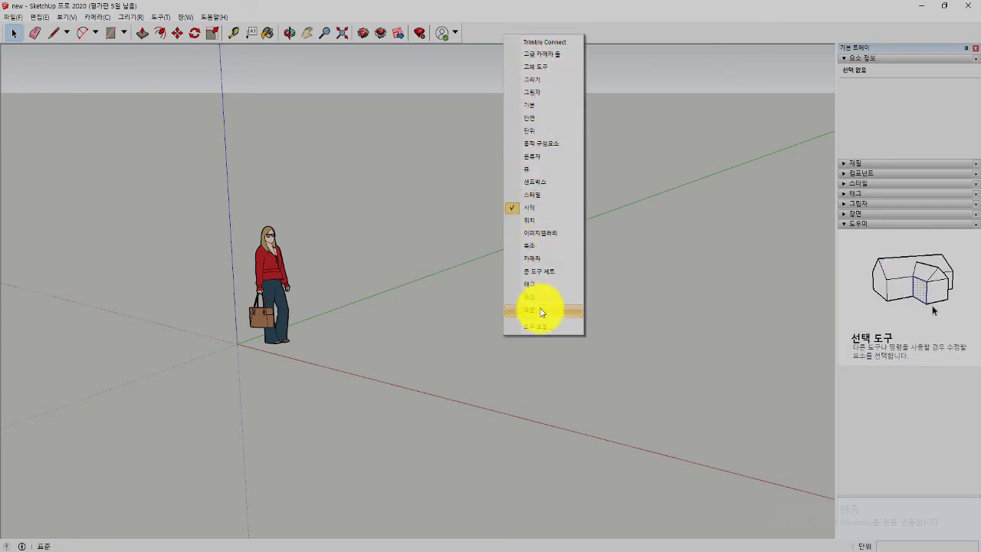
click(539, 71)
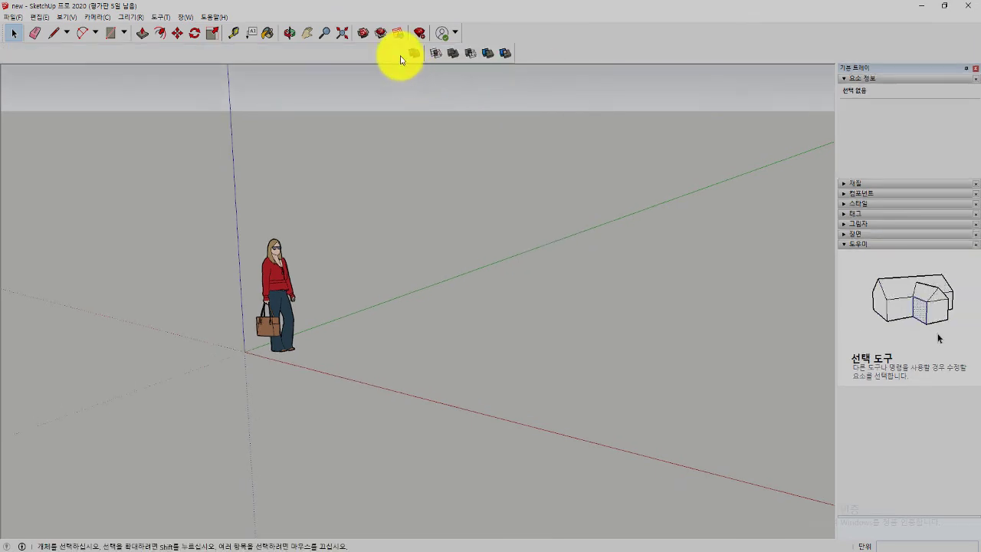
mouse_move(403, 58)
mouse_down()
mouse_move(397, 107)
mouse_move(416, 85)
mouse_up()
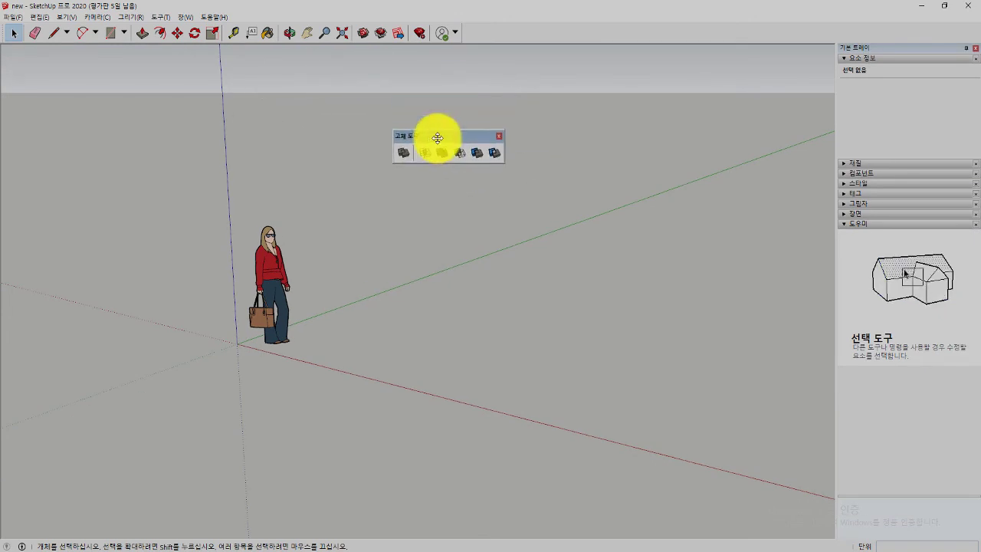
drag(437, 138, 482, 31)
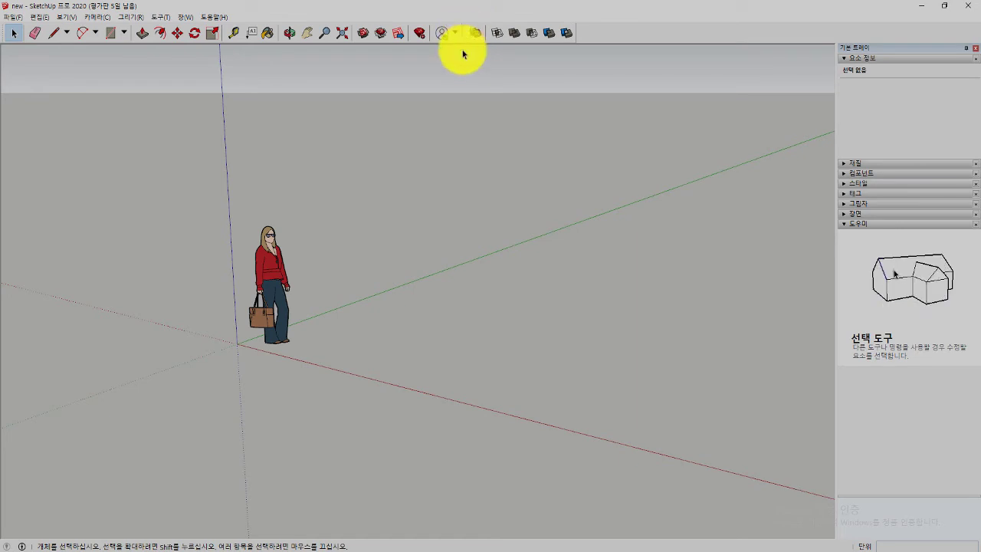
drag(464, 37, 465, 110)
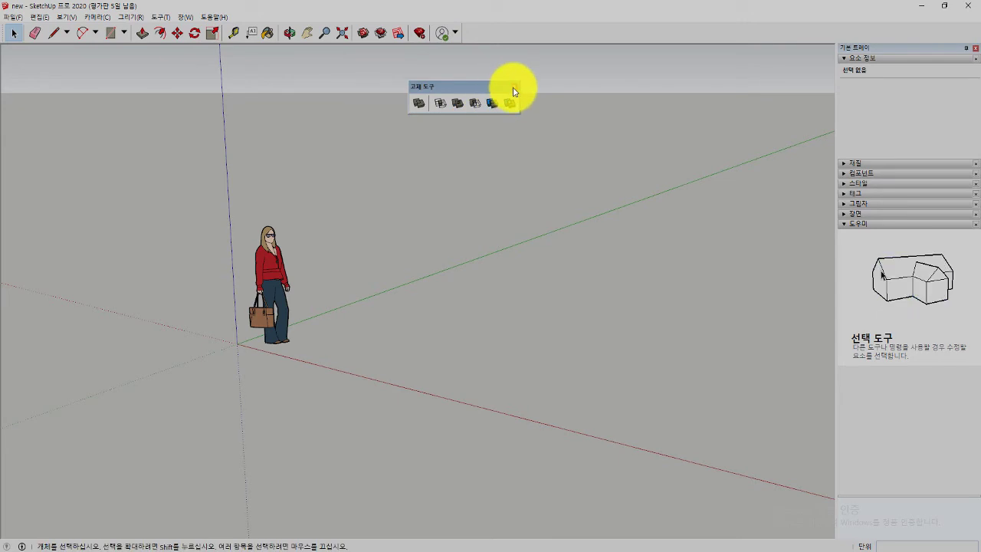
click(514, 89)
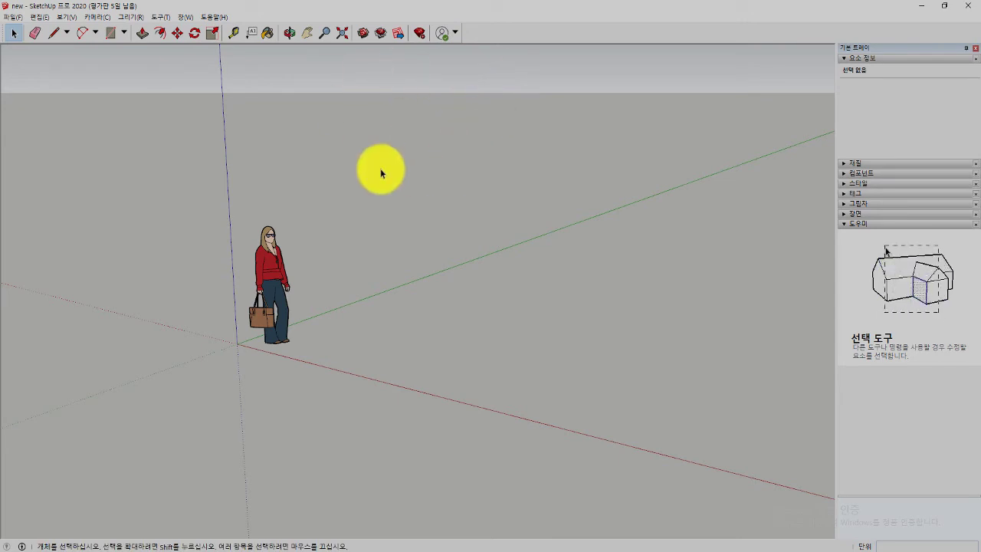
Turn on the 큰 도구 세트 (Large Tool Set) toolbar from the toolbar context menu.
right_click(488, 36)
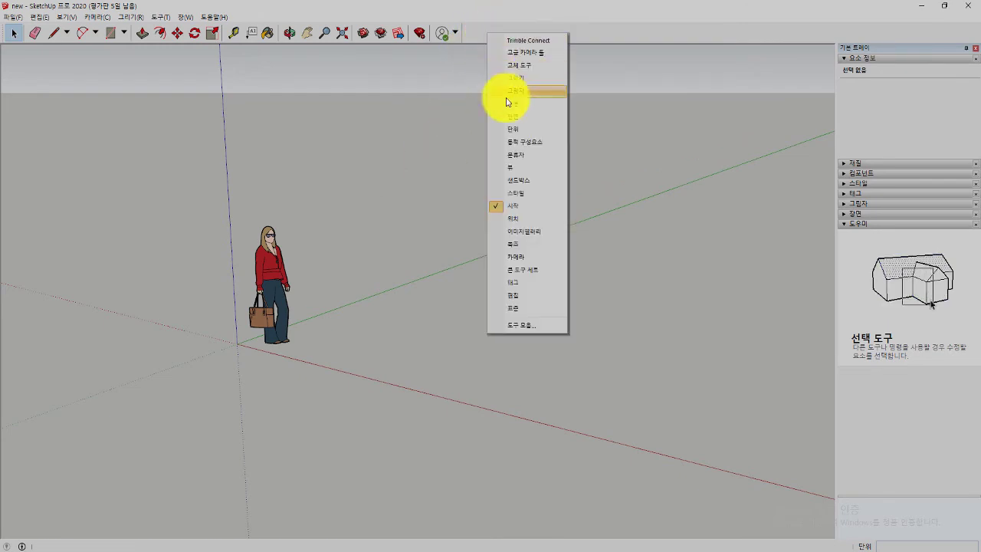
click(501, 273)
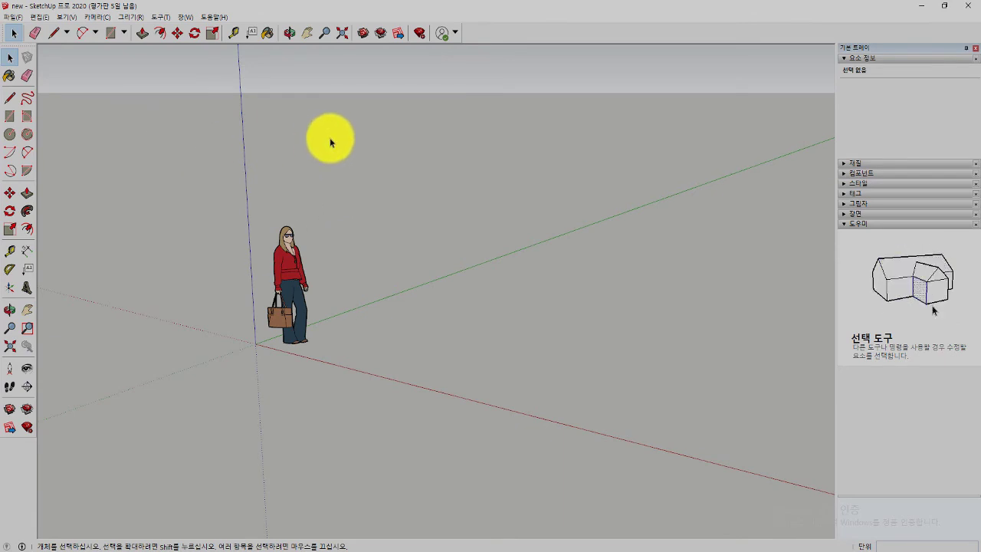
Open the 도구 모음 (Toolbars) dialog and move it into view.
right_click(492, 36)
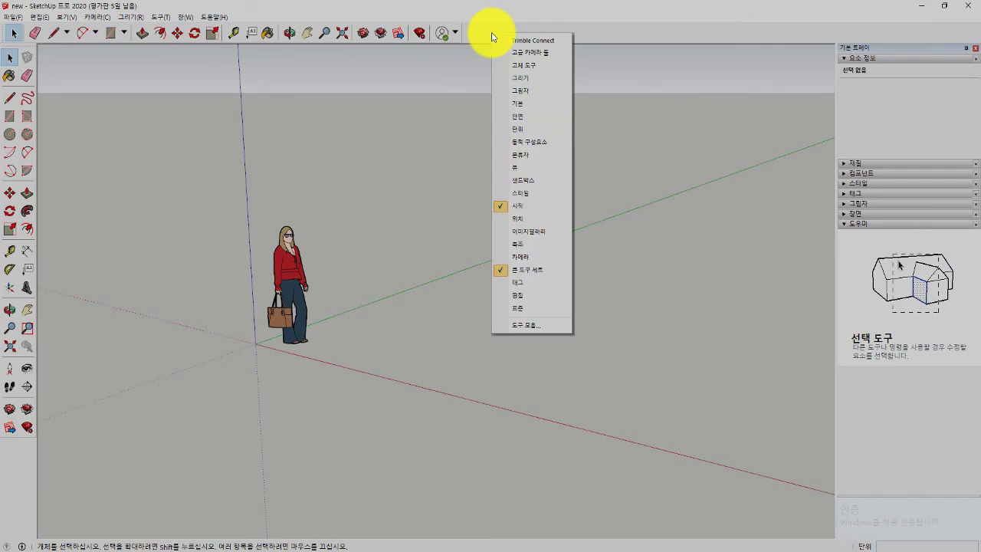
click(518, 330)
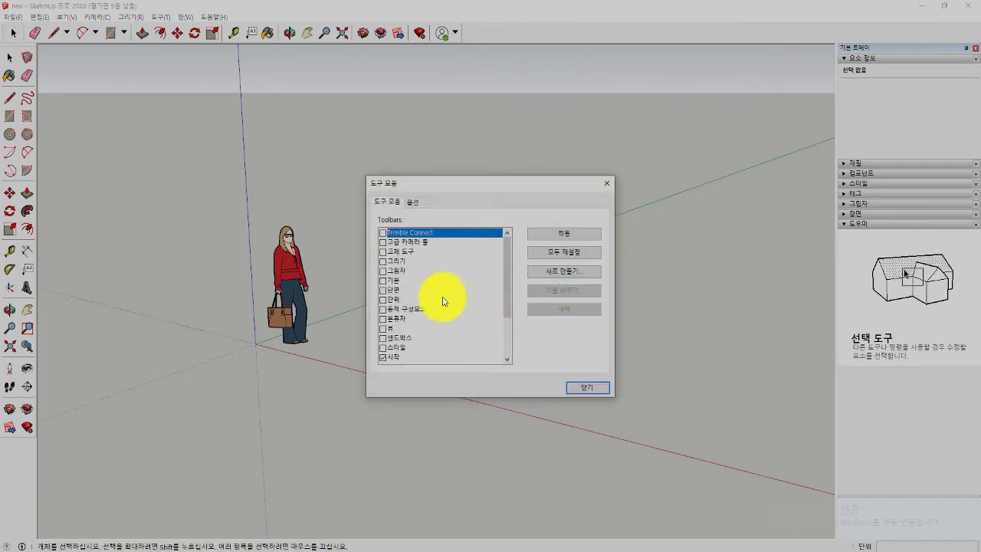
drag(441, 186, 408, 137)
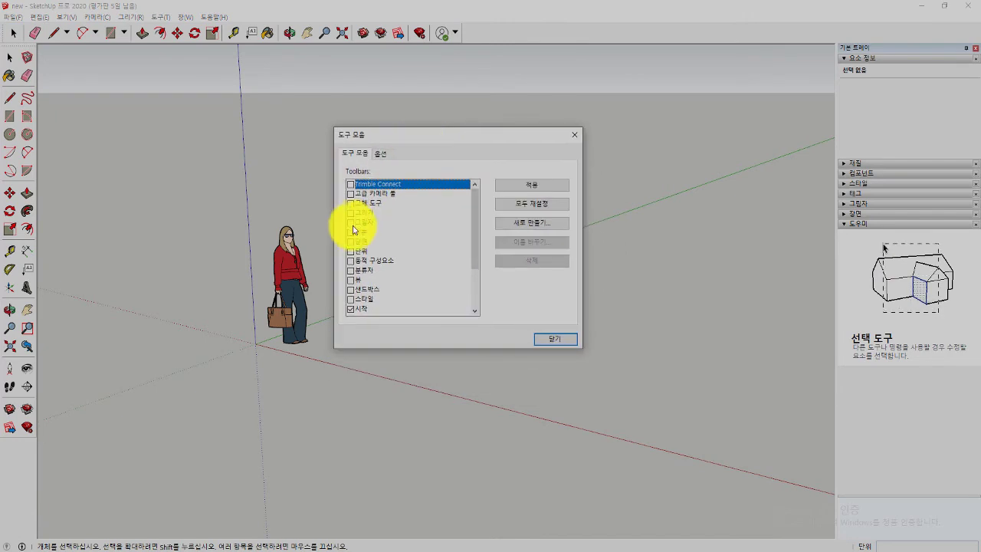
Toggle the Shadows toolbar on and off, leaving 큰 도구 세트 shown.
click(351, 225)
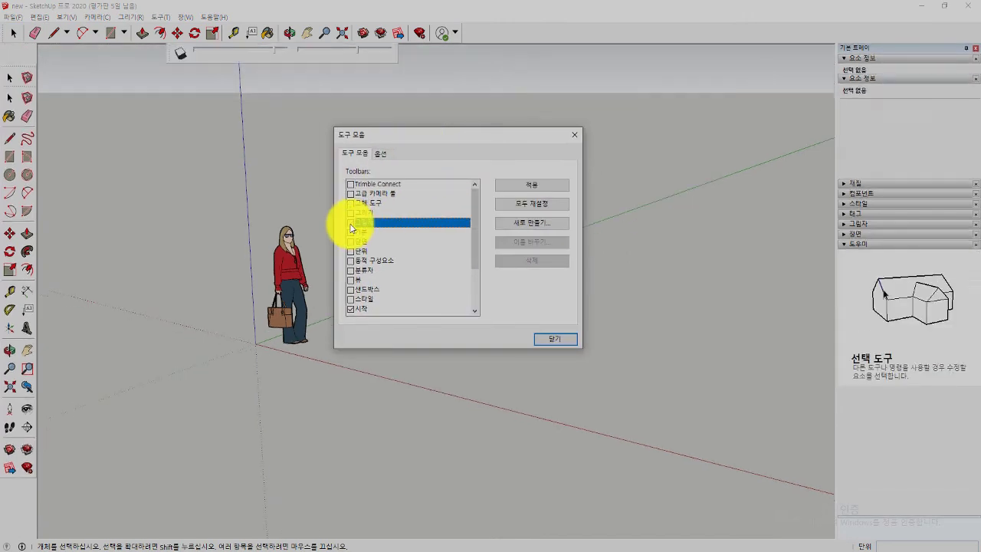
click(351, 224)
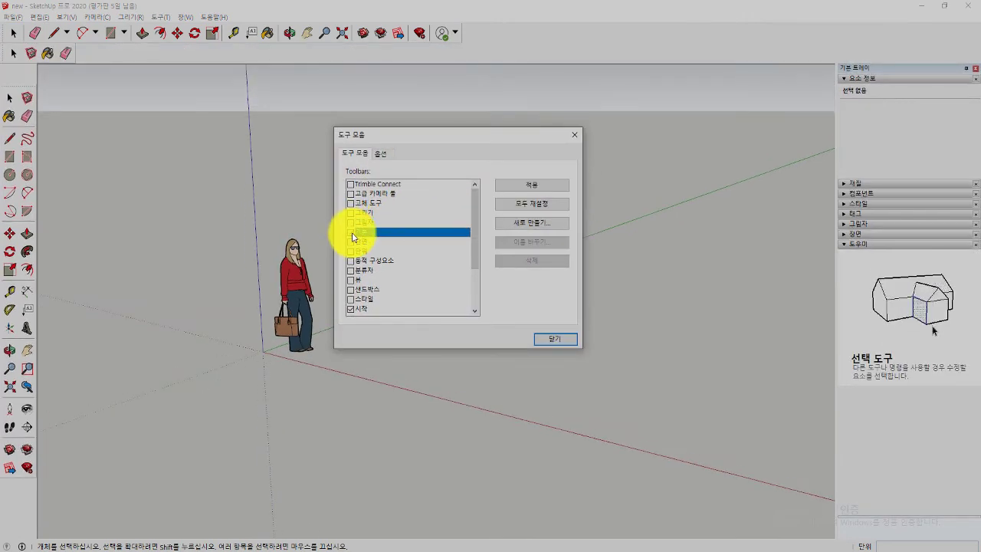
click(352, 232)
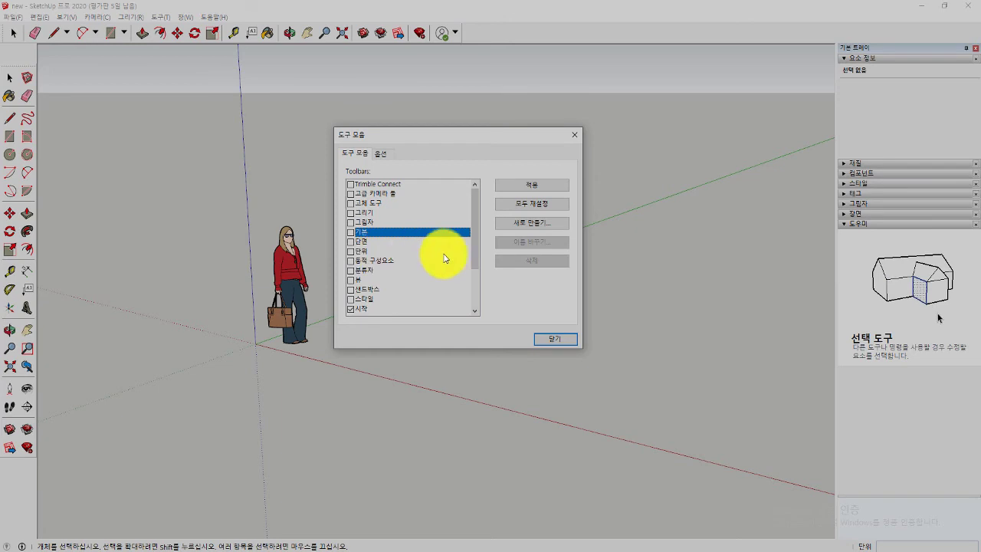
drag(472, 243, 457, 280)
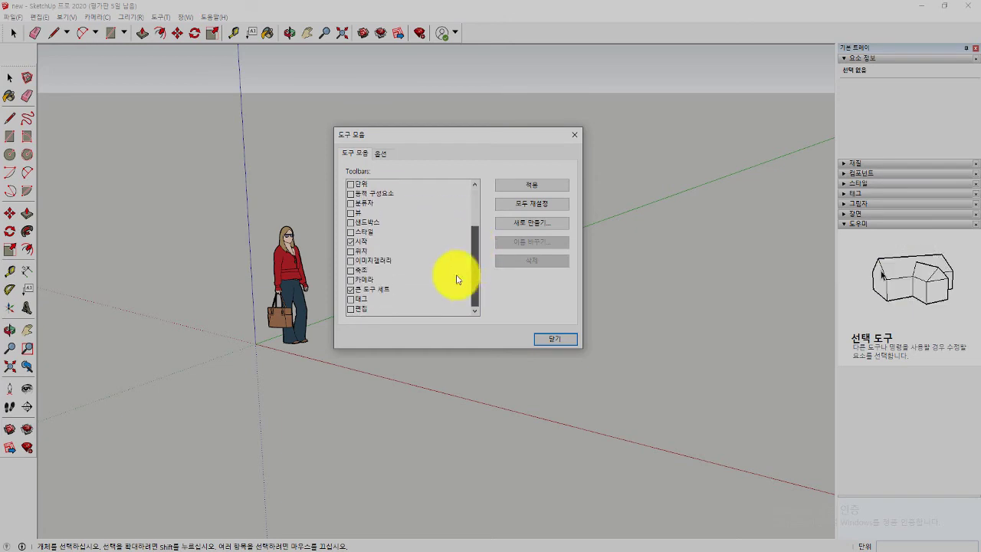
click(350, 290)
click(350, 291)
click(350, 291)
click(350, 291)
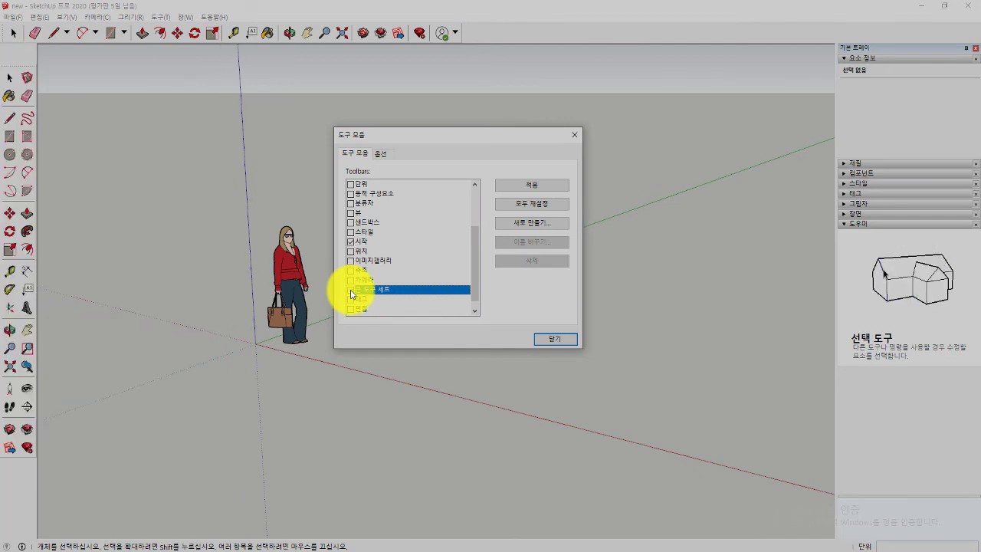
Toggle the 태그 (Tags) toolbar repeatedly, leaving it off.
click(351, 299)
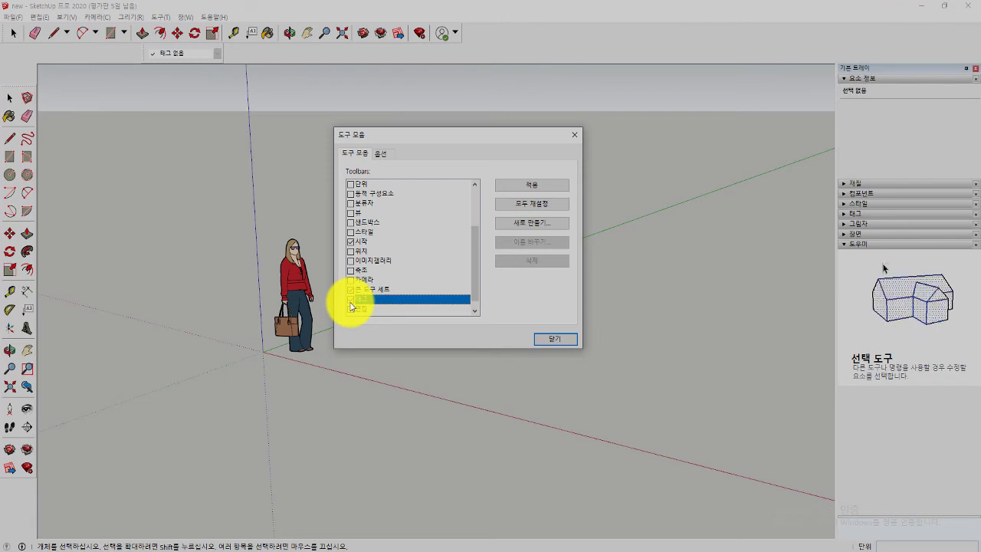
click(350, 303)
click(350, 304)
click(350, 304)
click(350, 304)
click(350, 305)
click(351, 304)
click(351, 304)
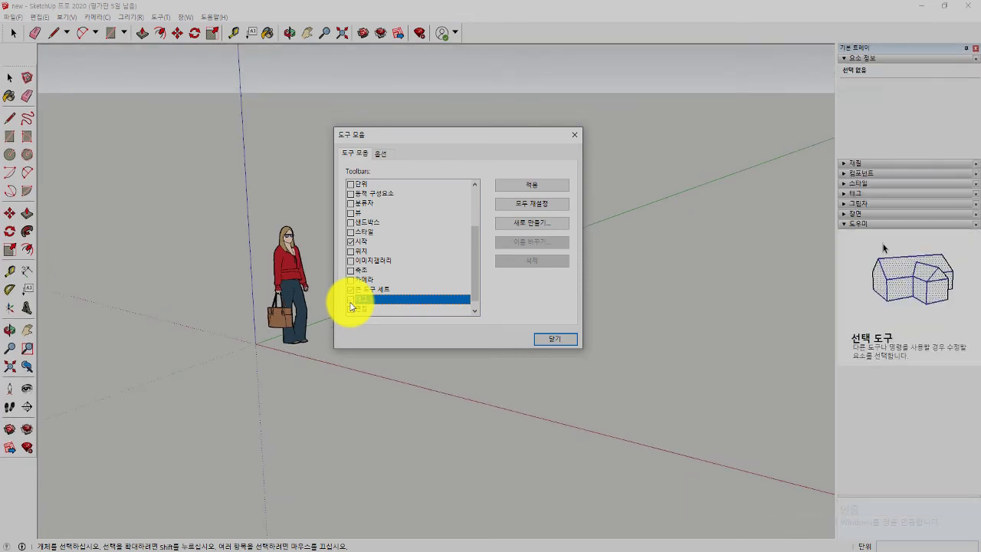
click(350, 304)
click(350, 304)
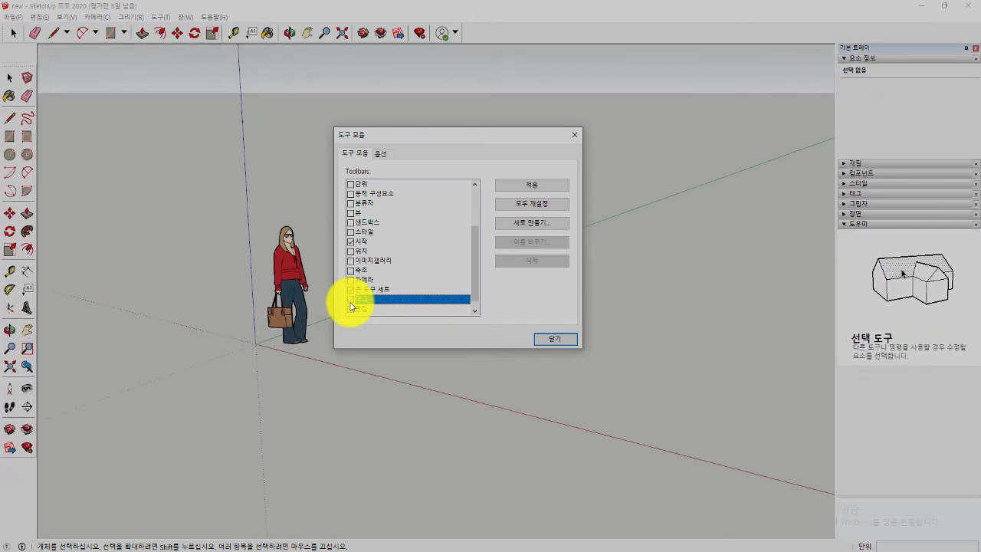
click(351, 304)
click(350, 304)
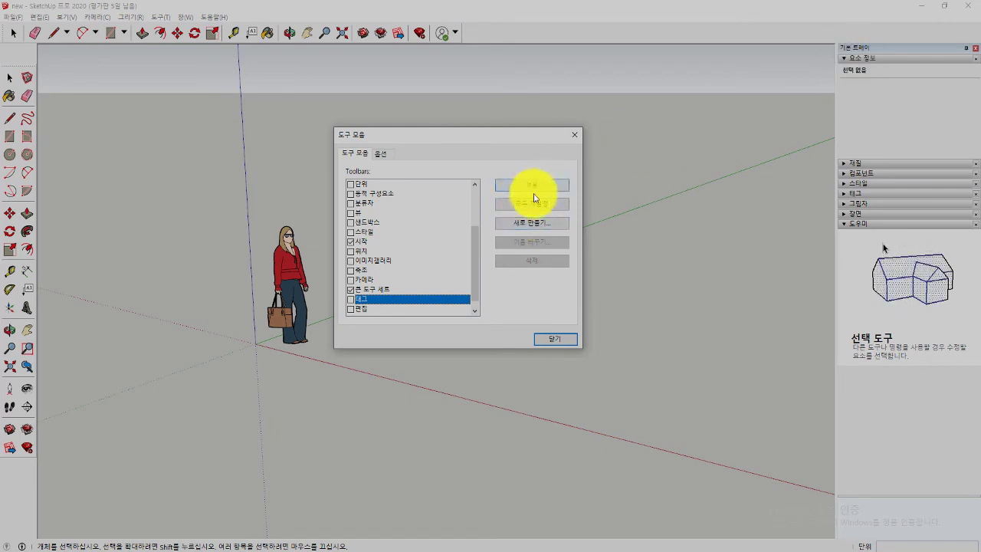
Create an empty custom toolbar named 'new' and float it at the upper left of the view.
click(520, 230)
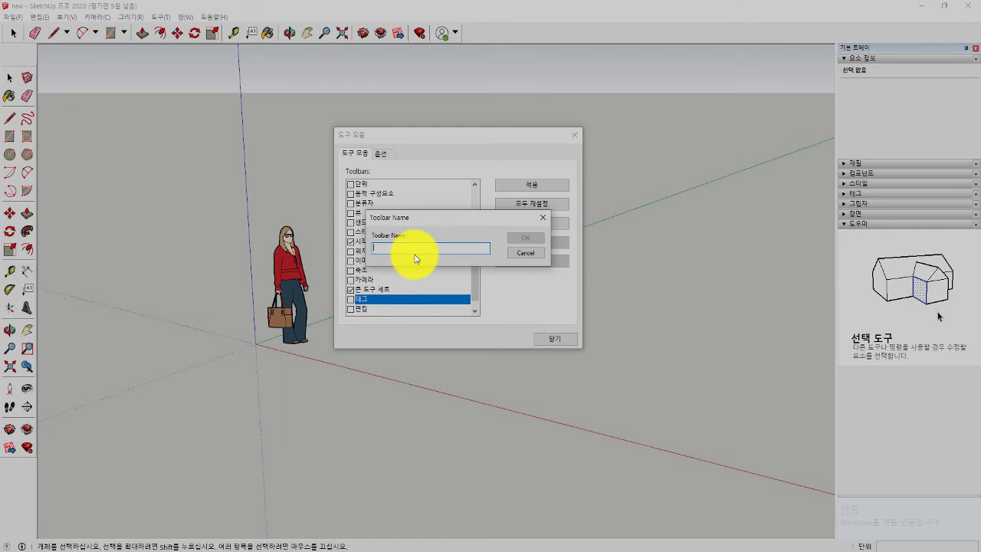
text(ㅂ)
text(w)
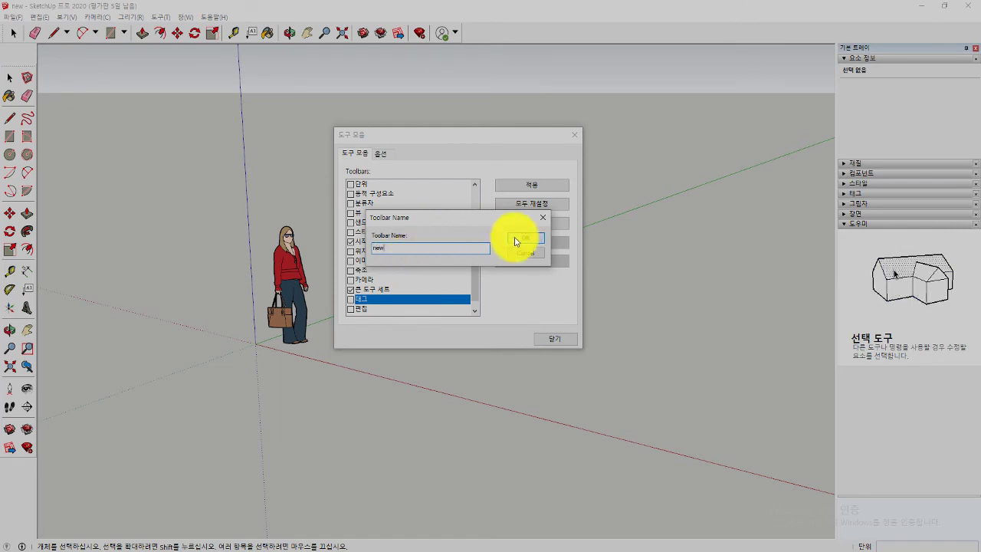
click(525, 238)
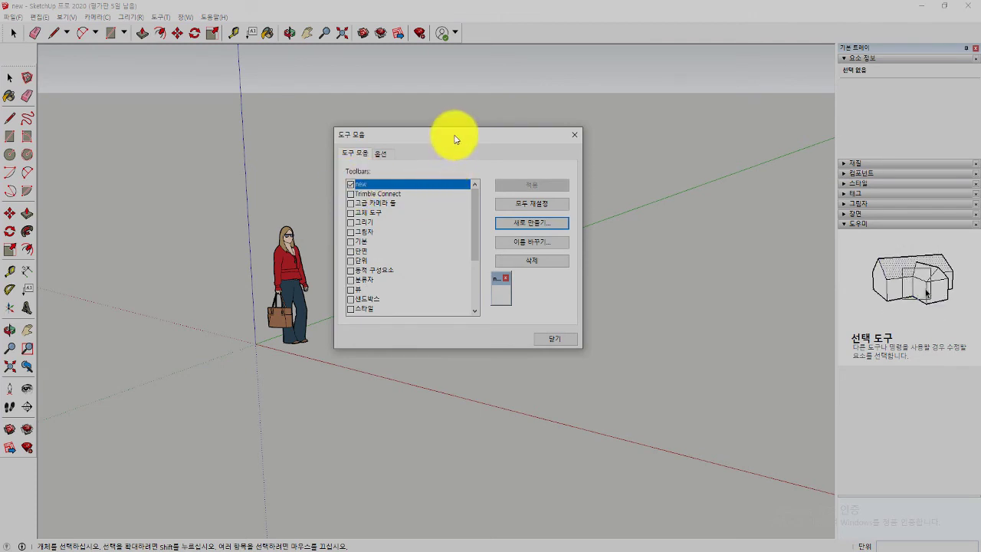
drag(454, 138, 712, 138)
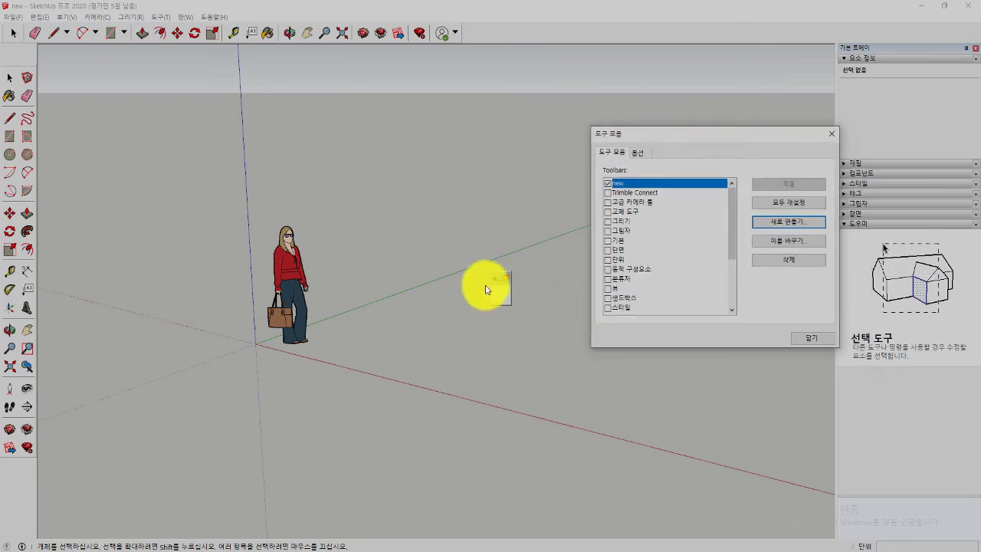
mouse_move(495, 277)
mouse_down()
mouse_move(325, 124)
mouse_move(304, 87)
mouse_up()
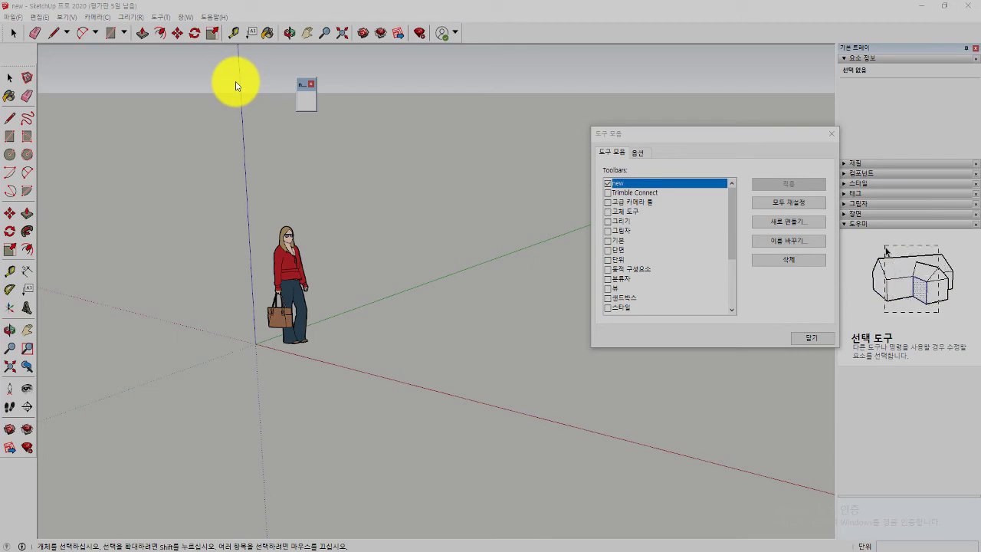
drag(302, 84, 213, 80)
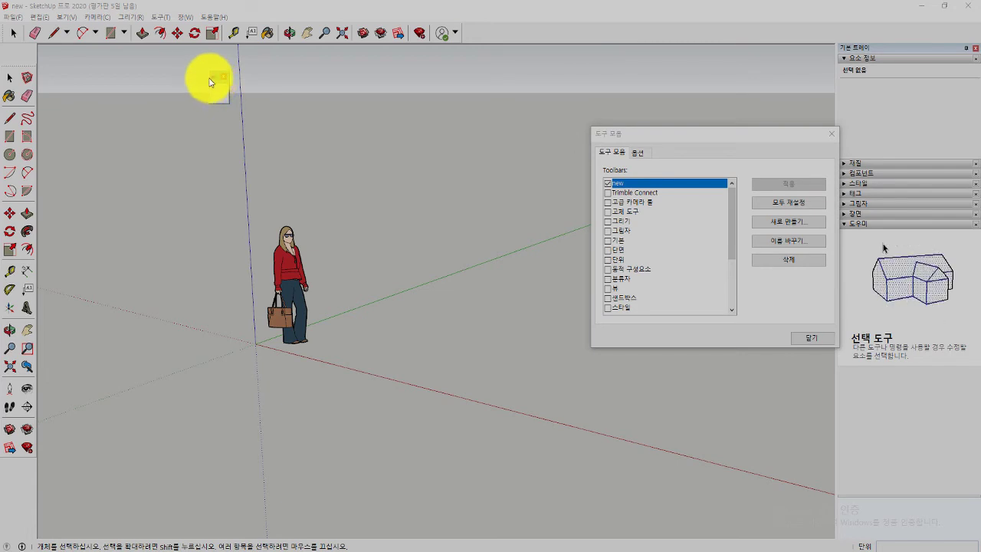
Place the Scale tool onto the custom 'new' toolbar.
click(212, 36)
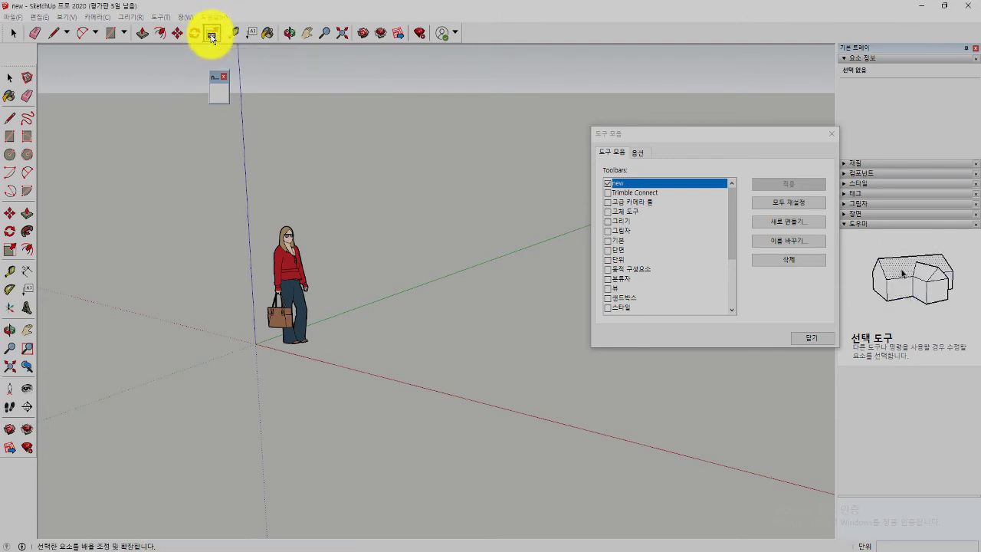
drag(212, 35, 217, 86)
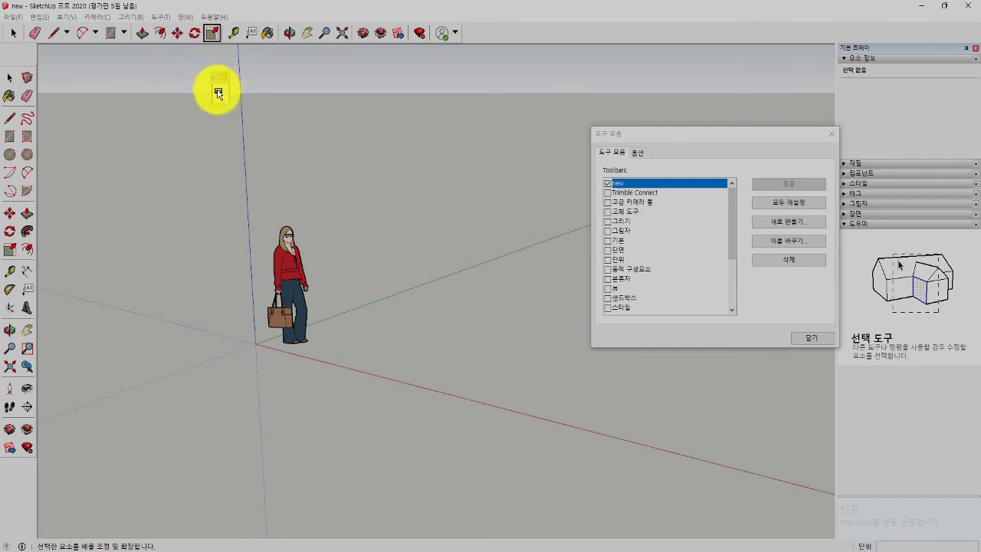
drag(217, 89, 219, 91)
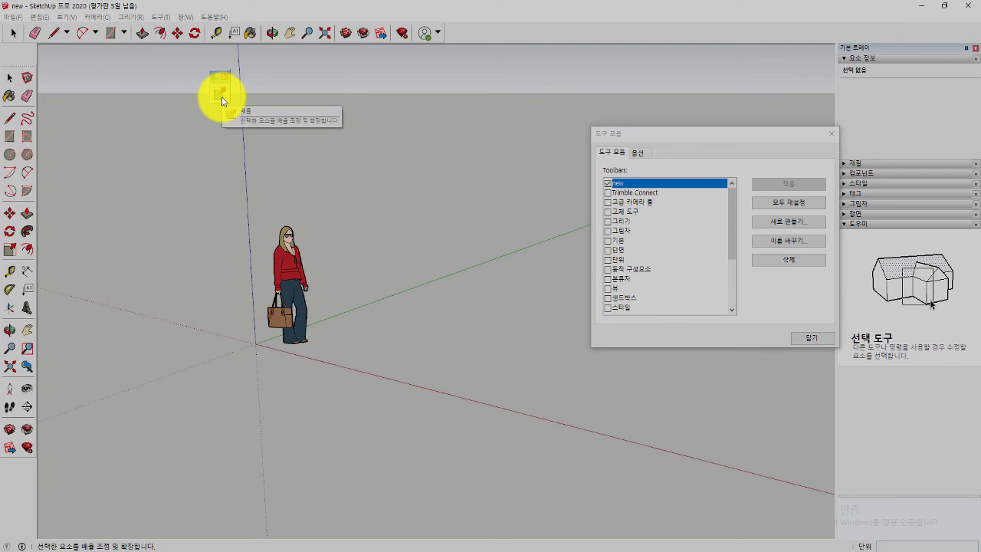
drag(220, 100, 209, 35)
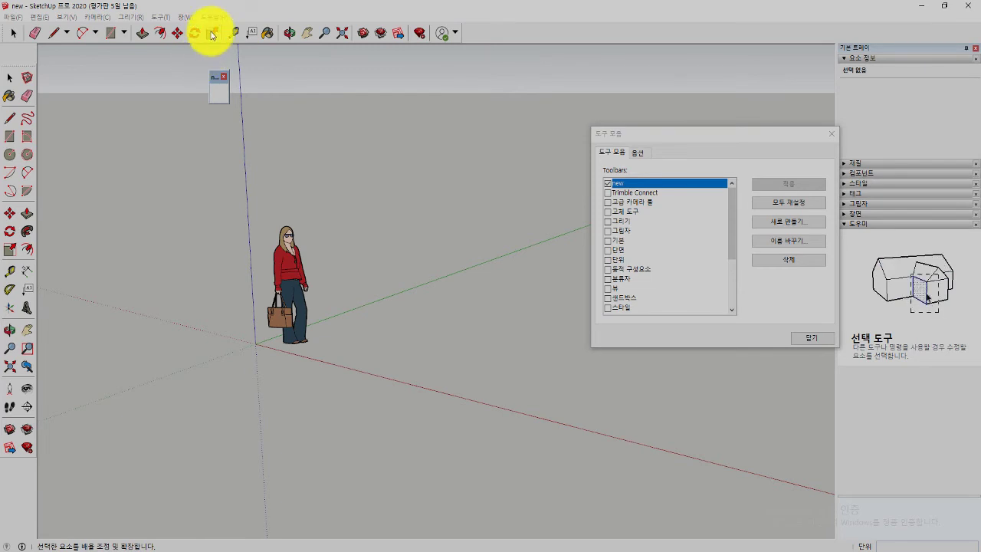
drag(212, 35, 219, 92)
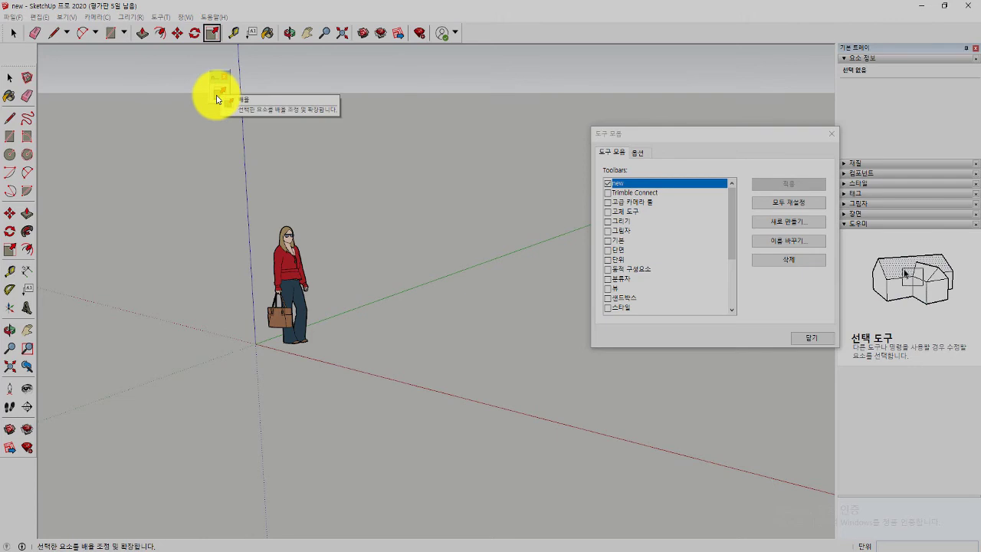
Add the Paint Bucket to 'new', try and remove Orbit, then hide the 'new' toolbar.
drag(265, 37, 234, 93)
drag(291, 39, 247, 93)
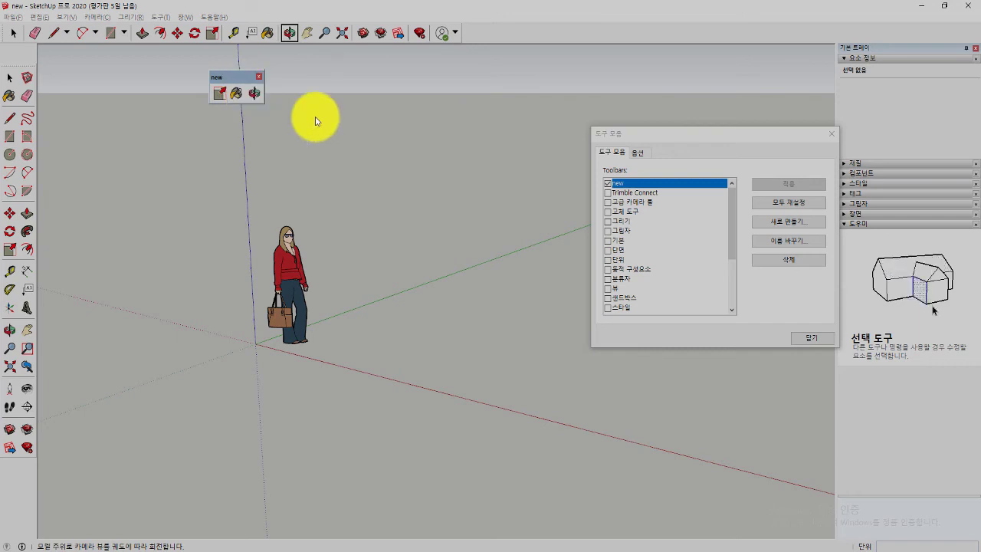
click(254, 93)
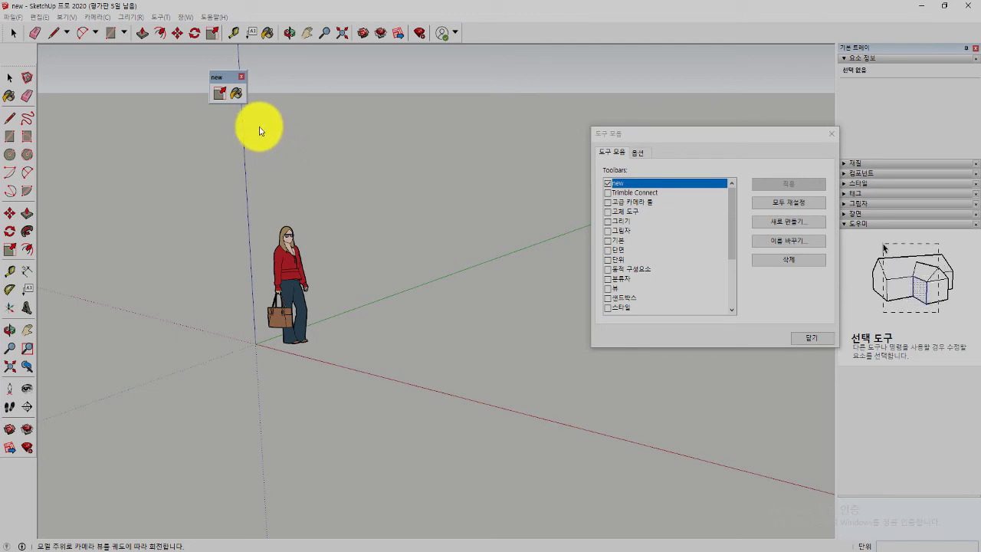
click(237, 93)
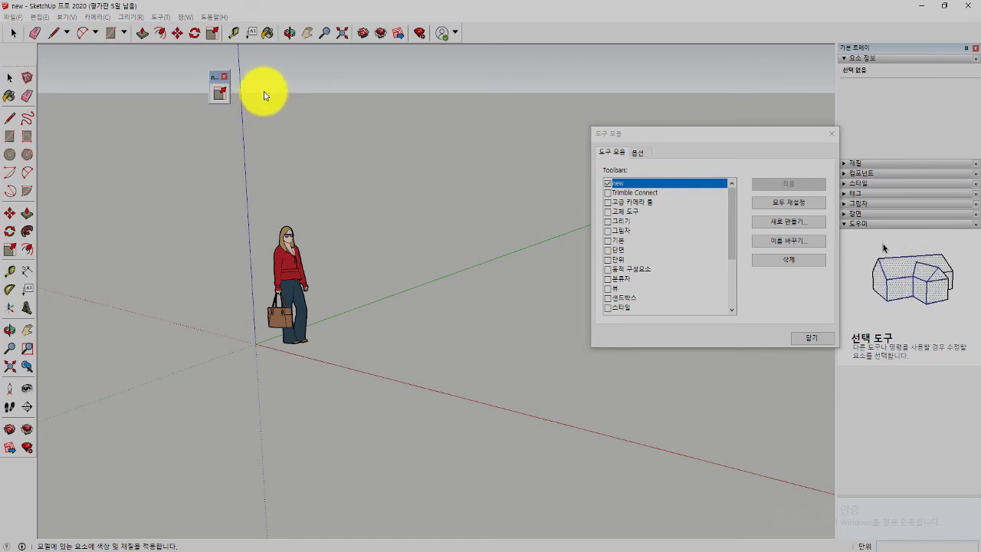
drag(268, 33, 224, 97)
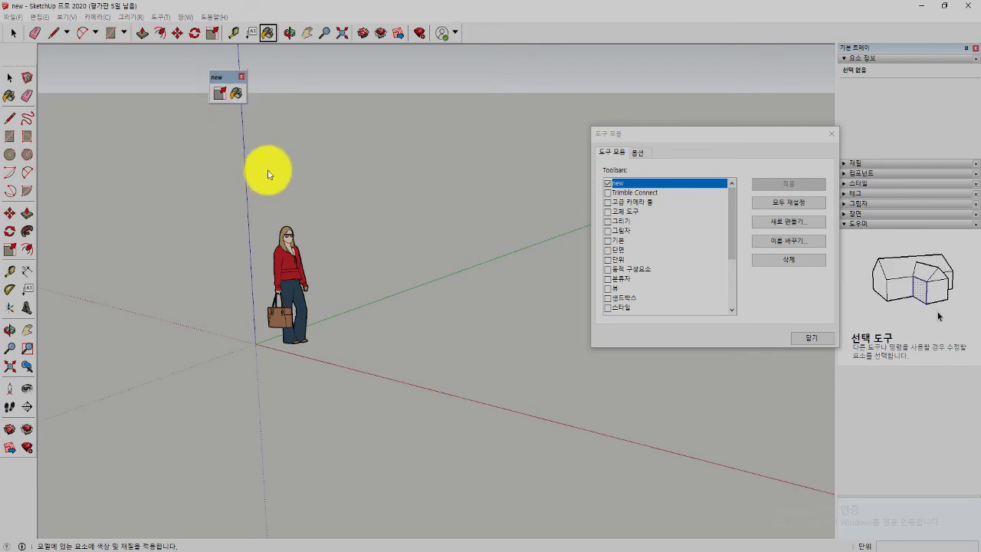
click(241, 77)
Re-show the 'new' toolbar, delete it with confirmation, and switch to the Options (옵션) tab.
drag(635, 140, 418, 85)
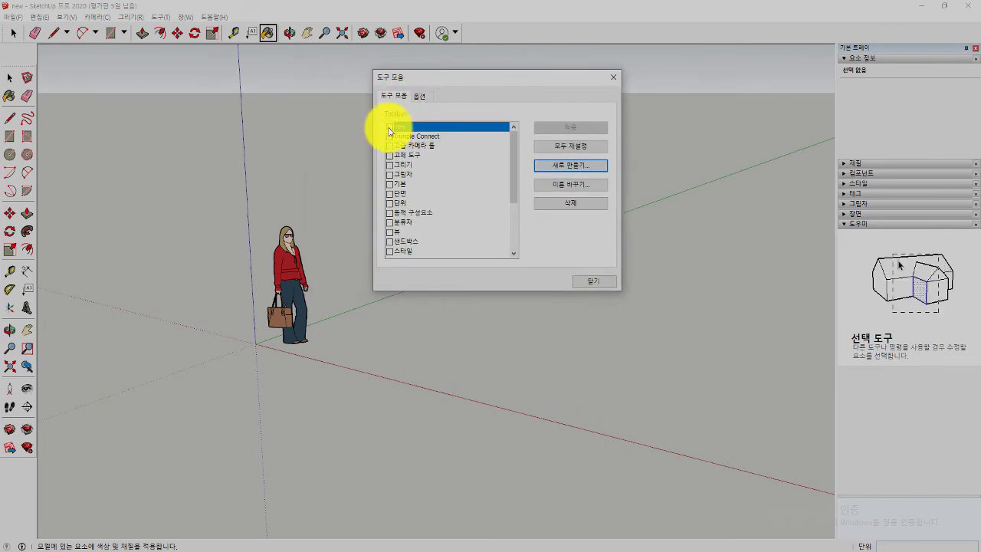
click(392, 129)
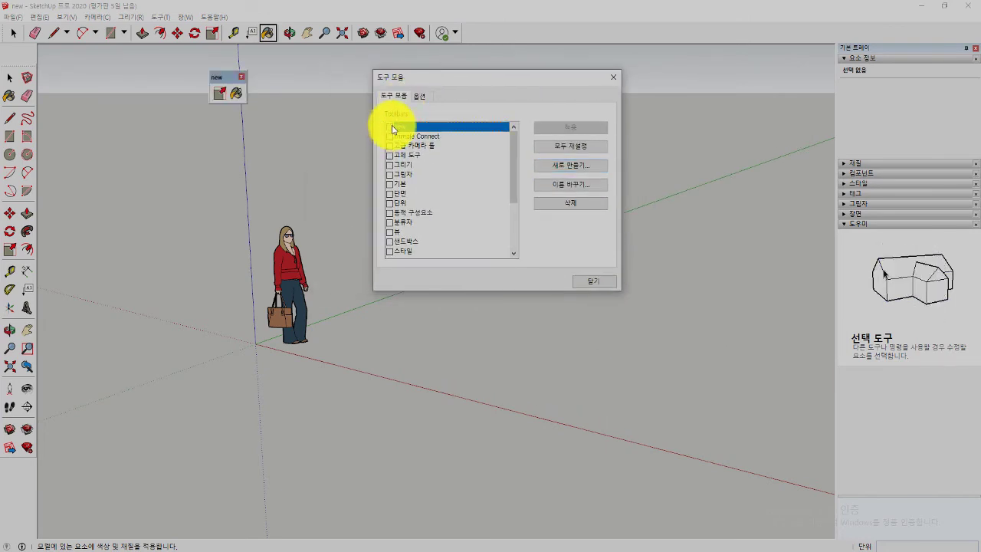
click(558, 204)
click(516, 211)
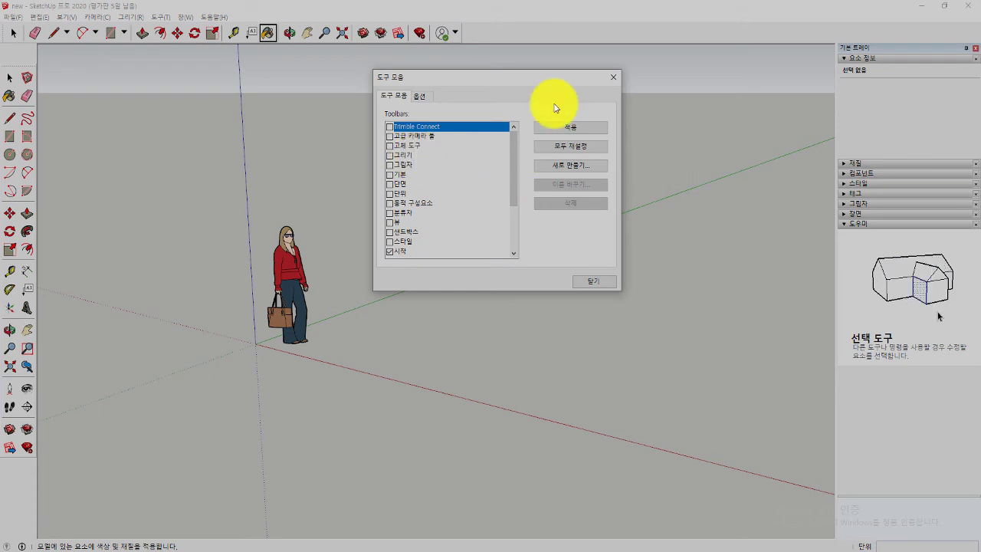
click(421, 98)
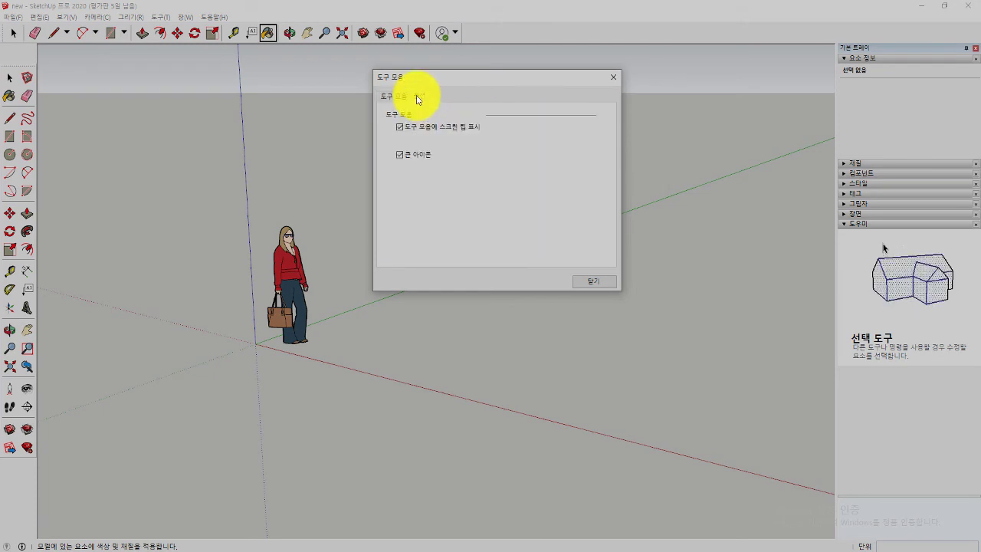
click(393, 96)
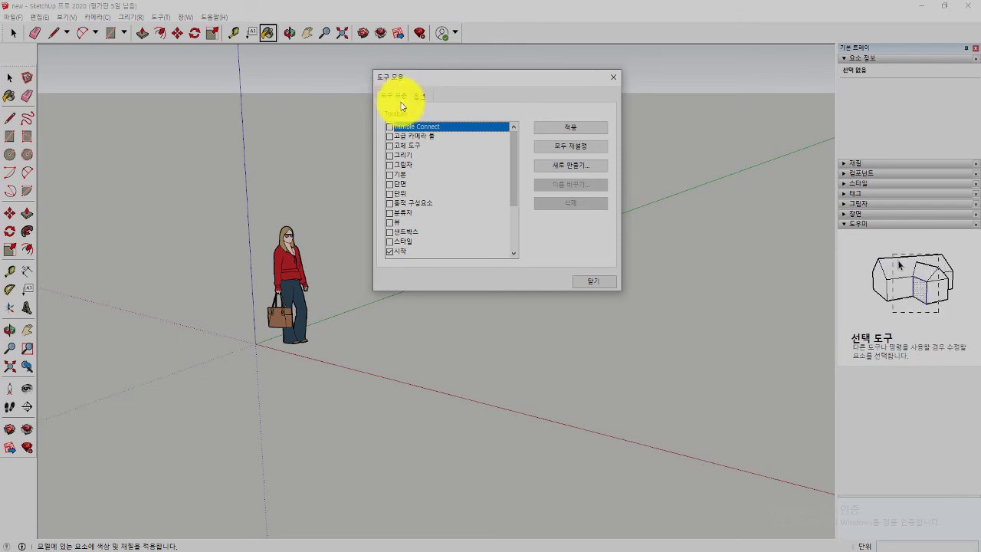
click(420, 98)
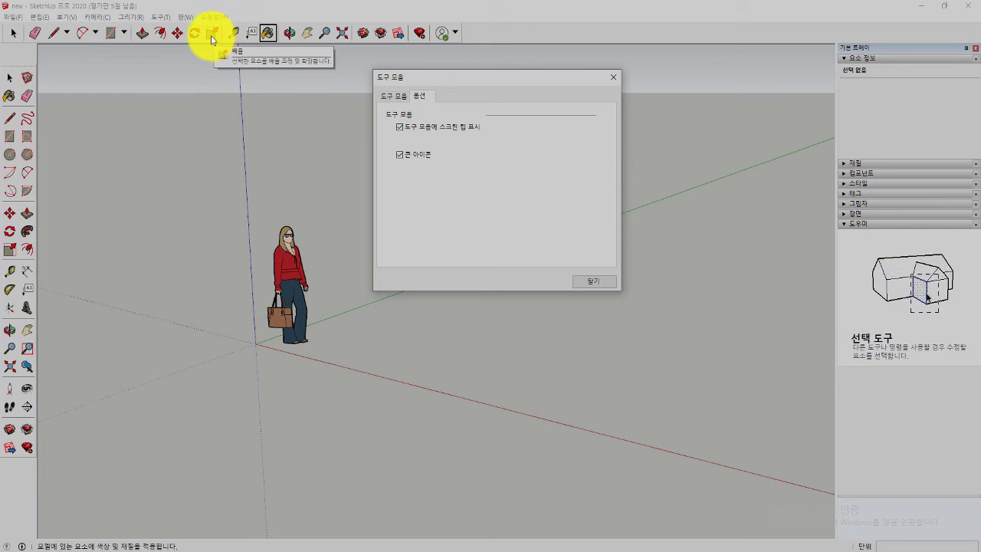
click(400, 127)
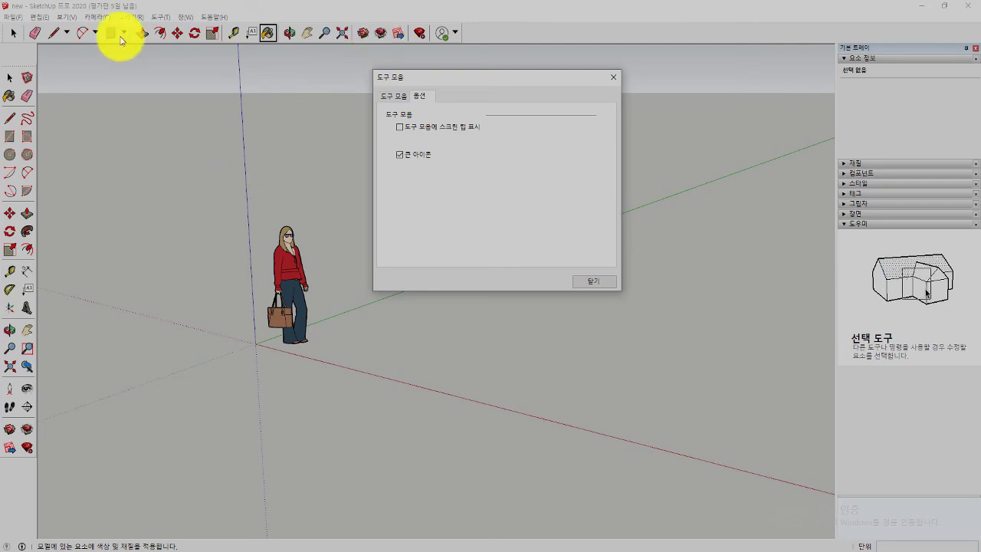
drag(14, 65, 14, 45)
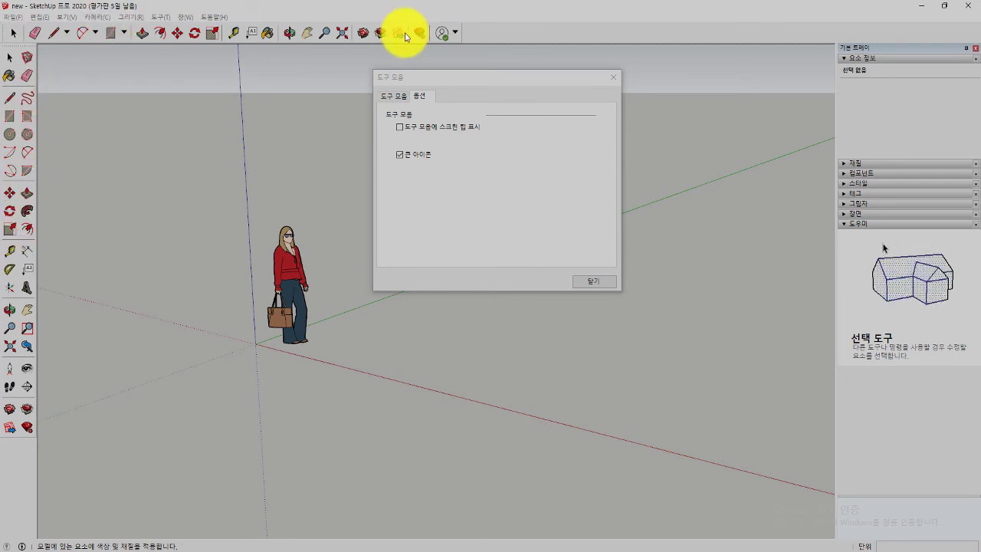
click(399, 127)
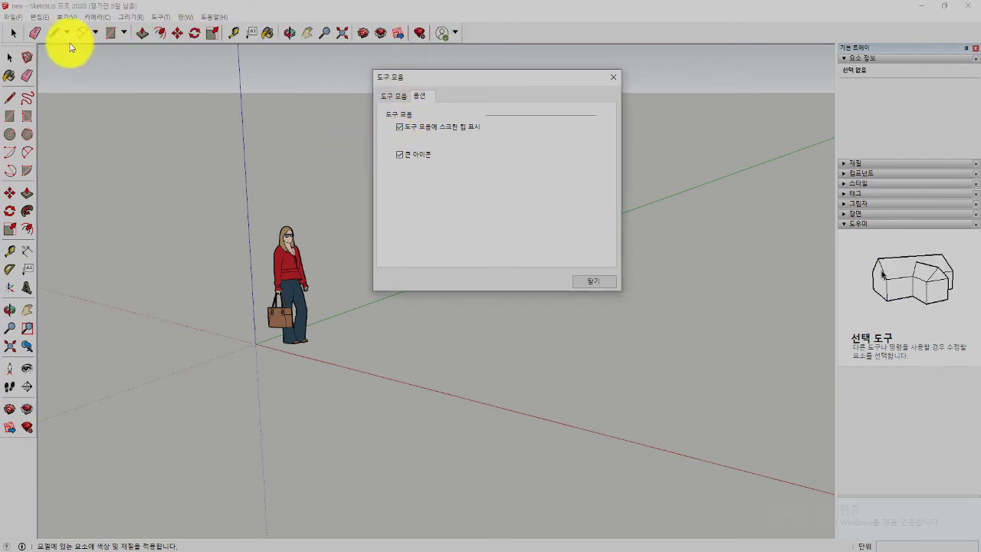
click(400, 155)
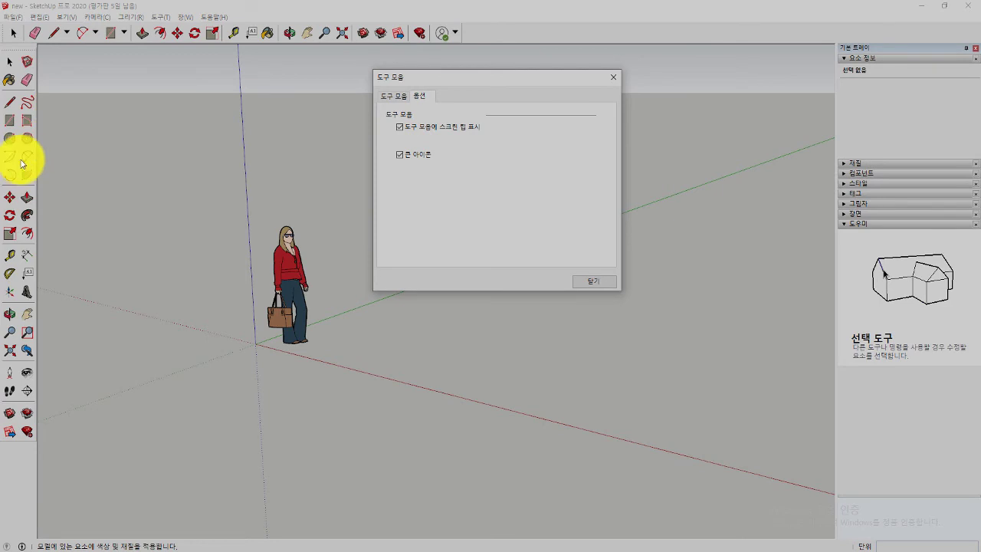
Keep large toolbar icons (큰 아이콘), close the Toolbars dialog, and collapse Entity Info (요소 정보).
click(399, 155)
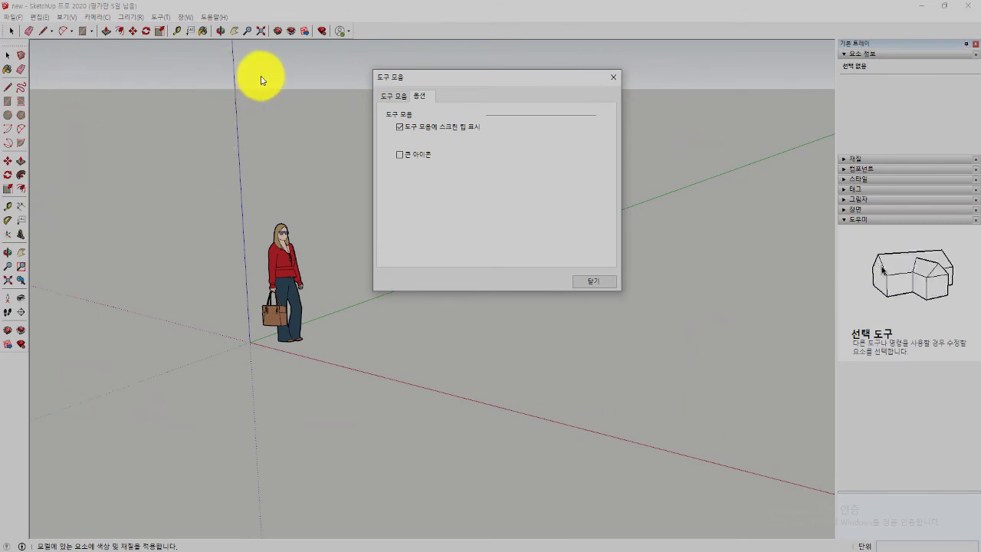
click(400, 156)
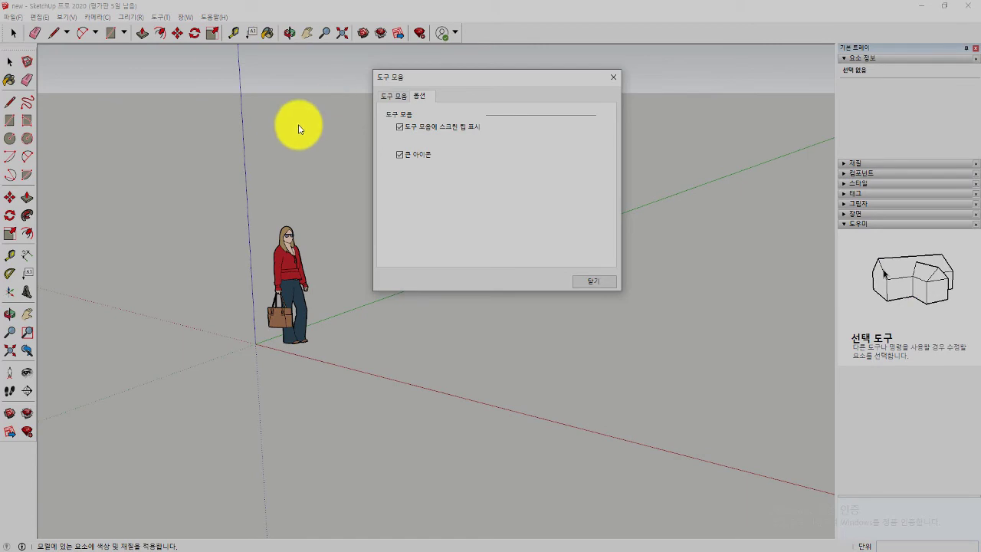
click(592, 282)
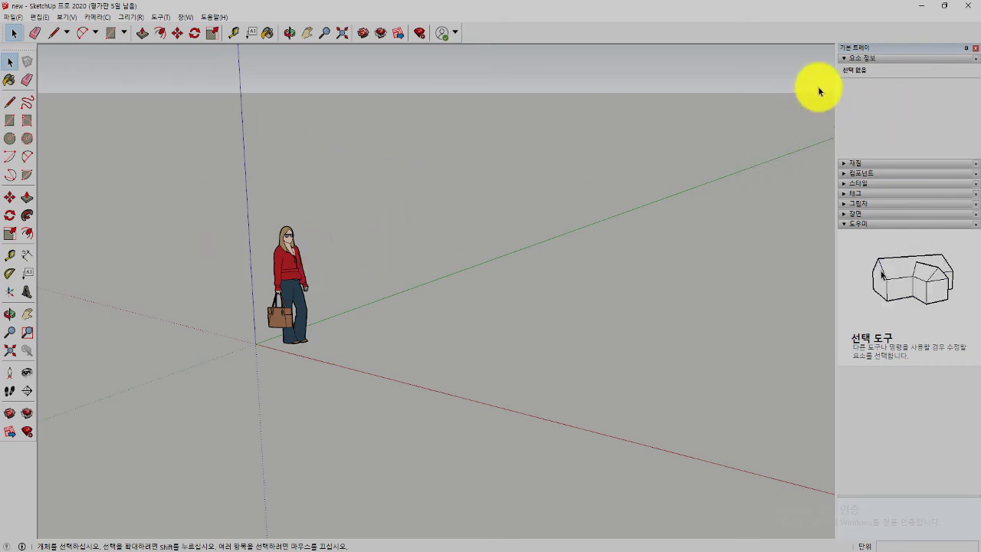
click(851, 59)
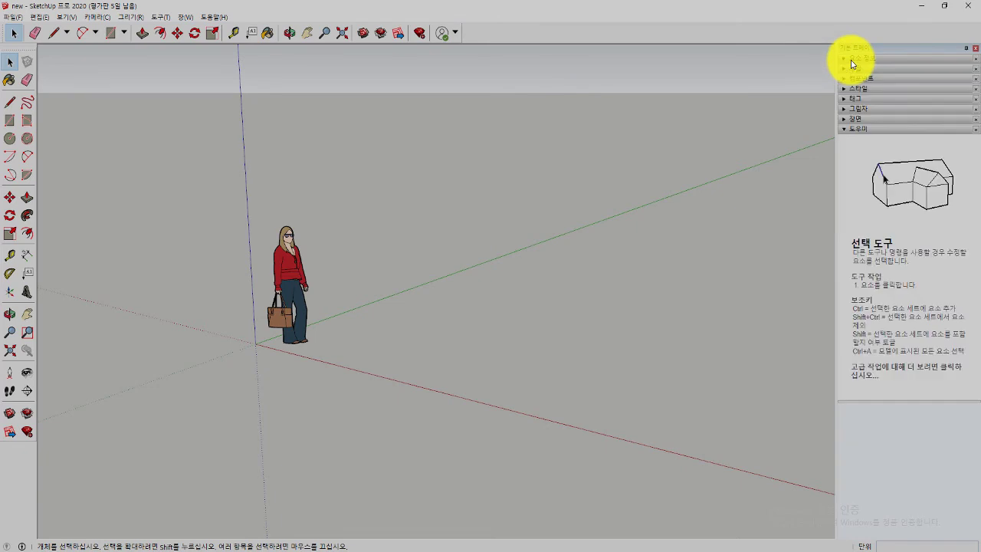
Collapse the Instructor (도우미) panel and glance through the Window (창) menu.
click(851, 131)
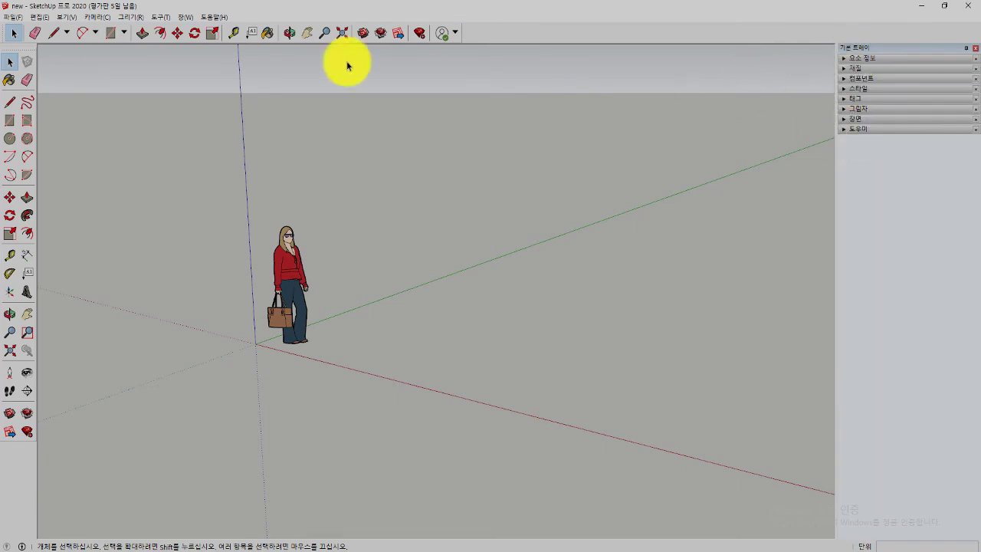
click(160, 17)
mouse_move(130, 17)
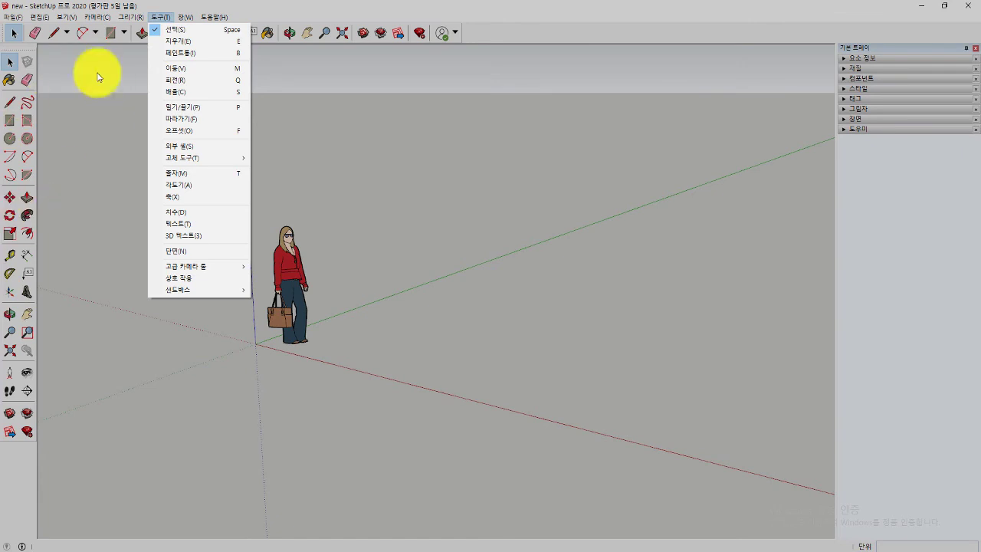
mouse_move(186, 17)
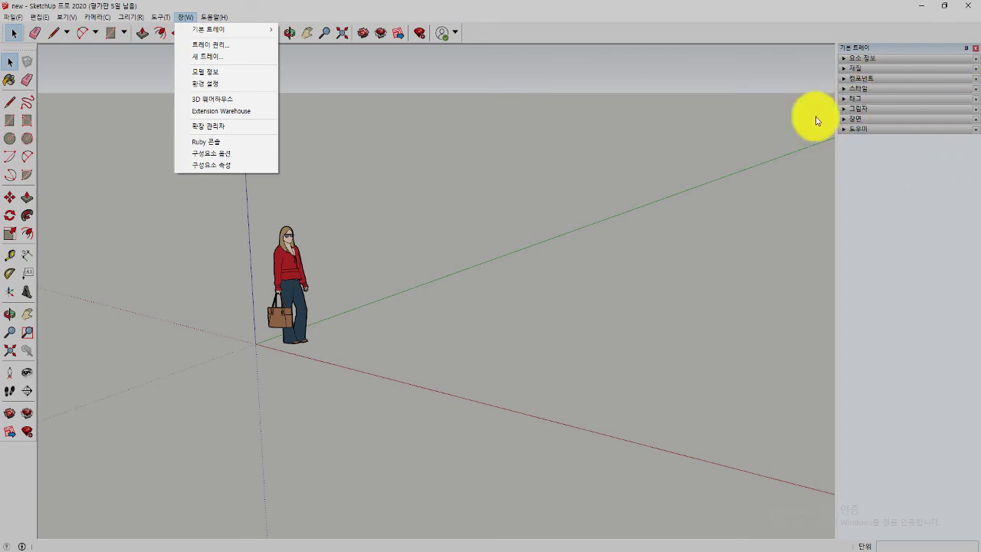
click(901, 172)
Expand and re-collapse Entity Info, Materials, Components and Styles so every tray panel stays collapsed.
click(860, 59)
click(859, 60)
click(858, 71)
click(858, 70)
click(857, 80)
click(854, 80)
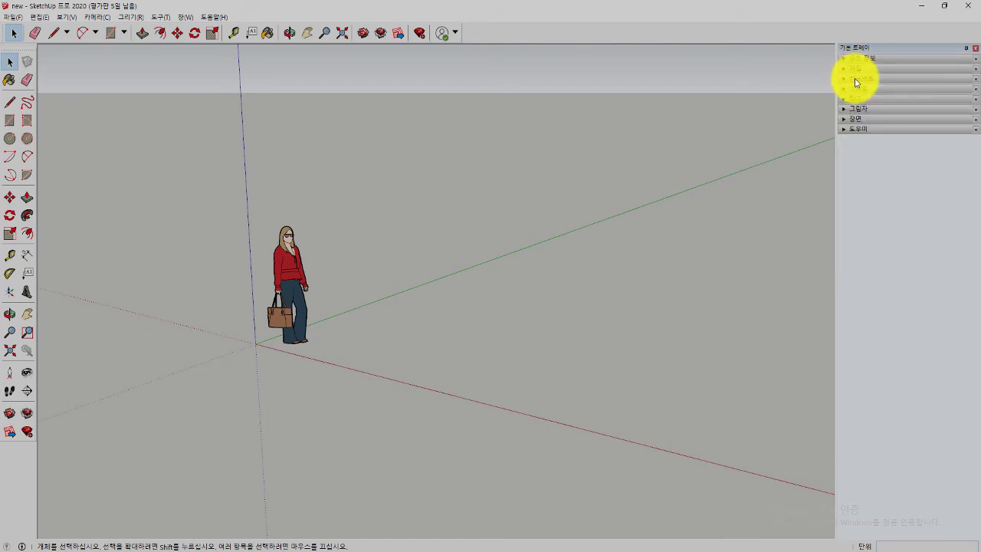
click(856, 90)
click(855, 89)
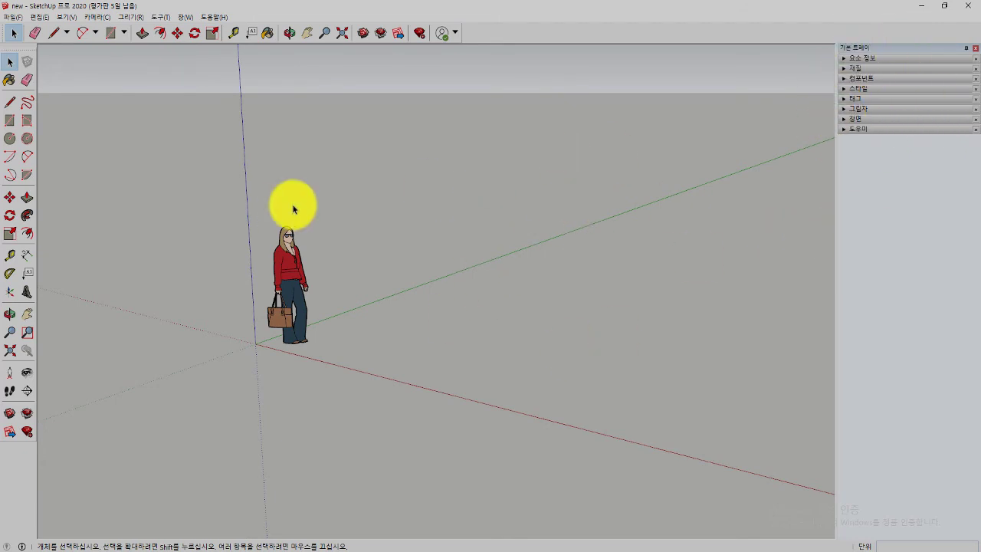
Remove and re-add Entity Info in the Default Tray, keeping it above Materials.
click(185, 17)
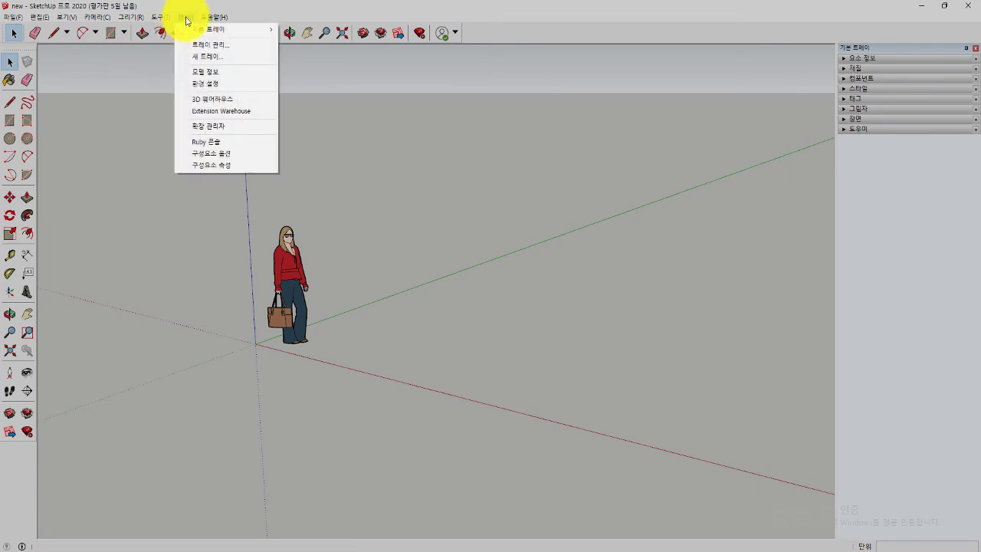
mouse_move(223, 29)
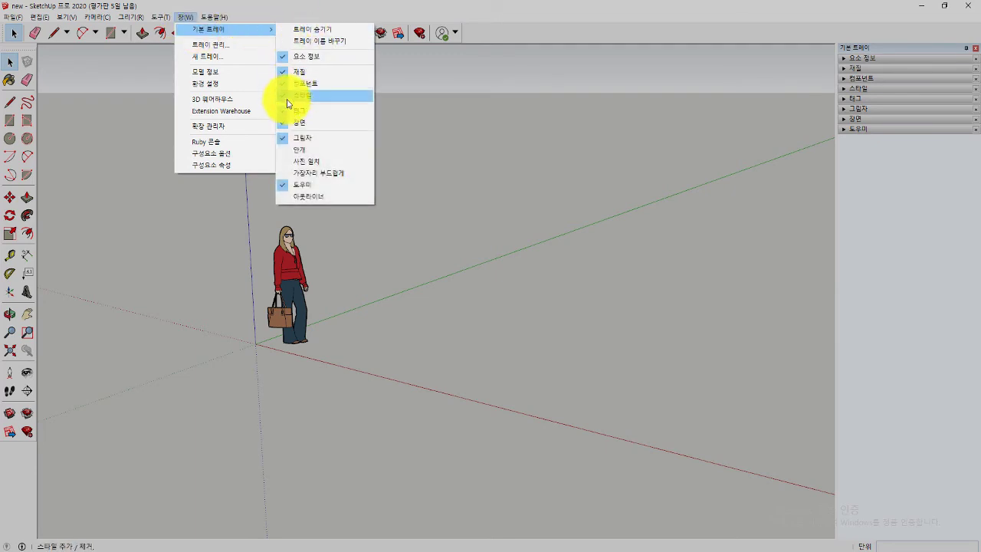
click(284, 60)
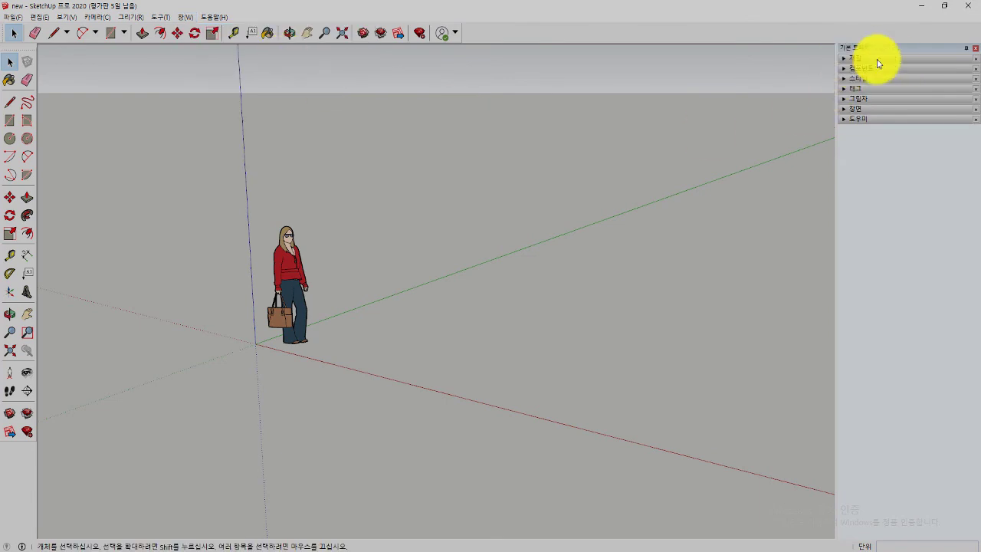
click(186, 18)
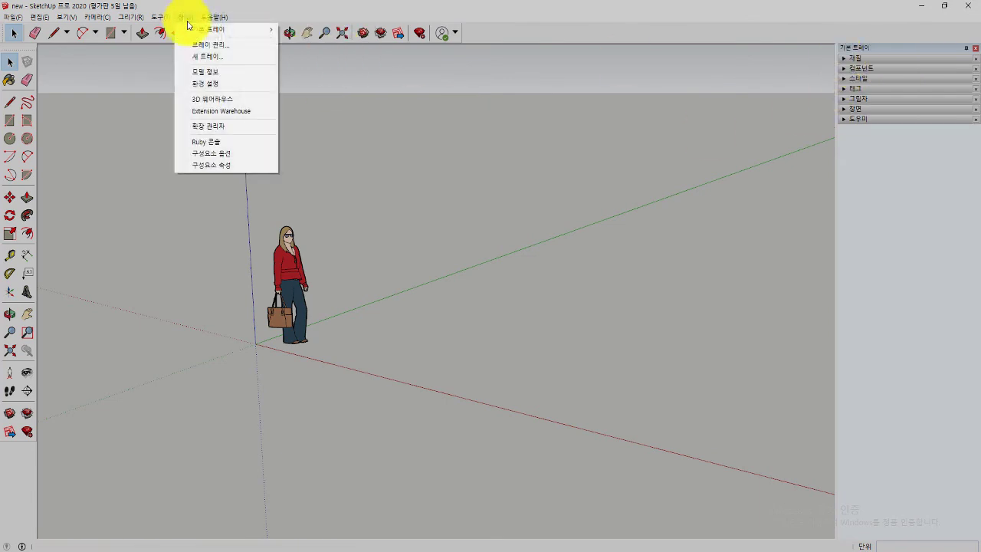
mouse_move(222, 29)
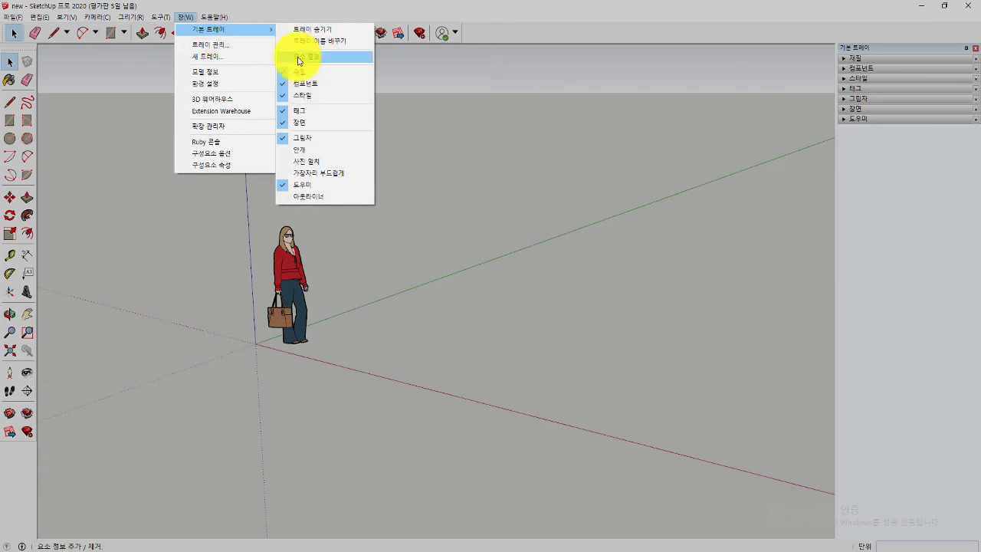
click(299, 62)
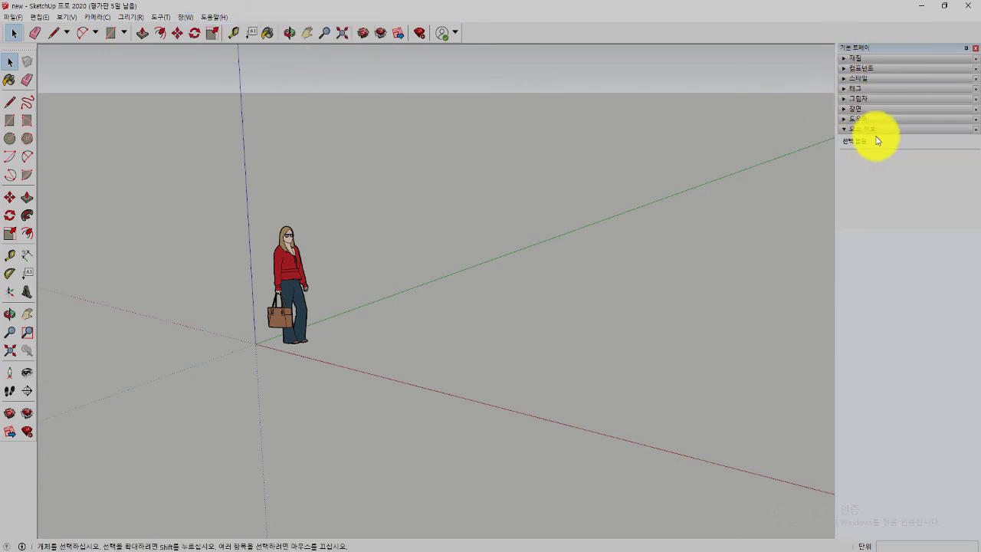
mouse_move(871, 129)
mouse_down()
mouse_move(868, 54)
mouse_move(881, 105)
mouse_up()
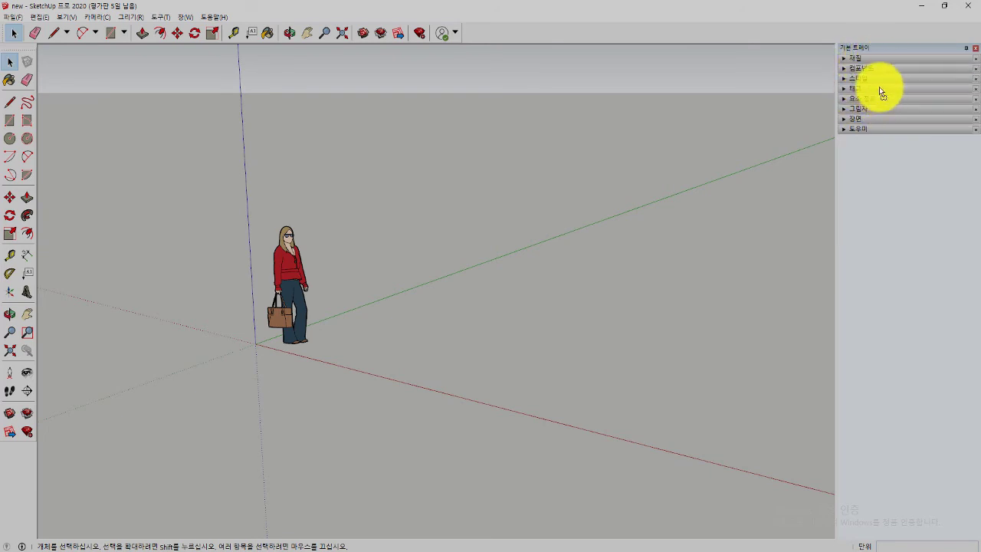
mouse_move(879, 55)
mouse_down()
mouse_move(833, 66)
mouse_move(861, 98)
mouse_move(880, 74)
mouse_up()
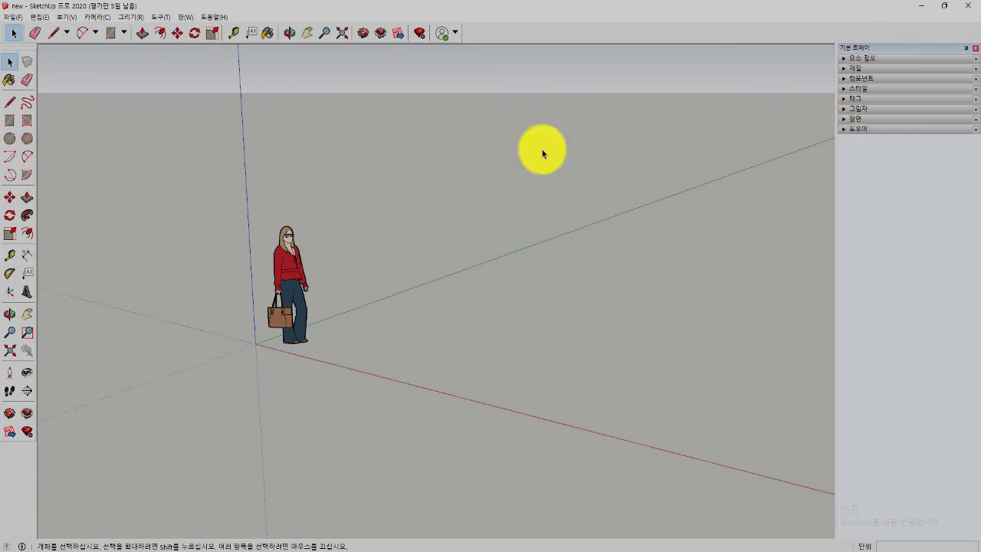
Add a collapsed Outliner (아웃라이너) panel to the tray and remove the Instructor panel.
click(186, 17)
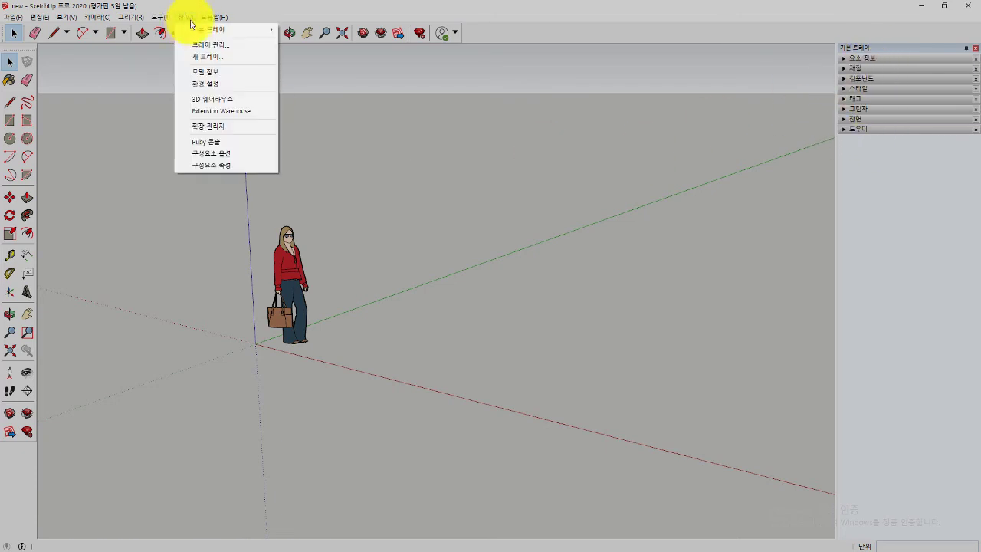
mouse_move(222, 30)
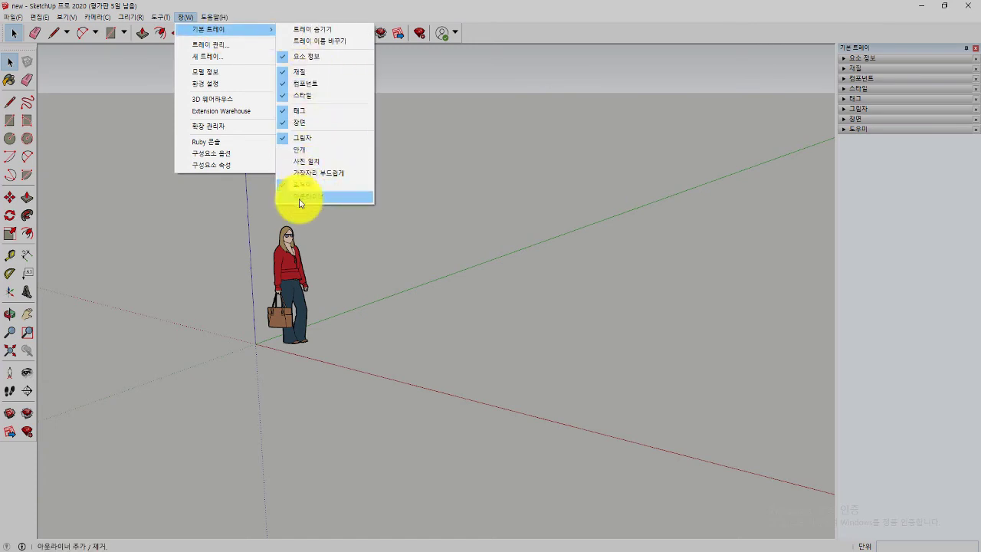
click(299, 200)
click(865, 141)
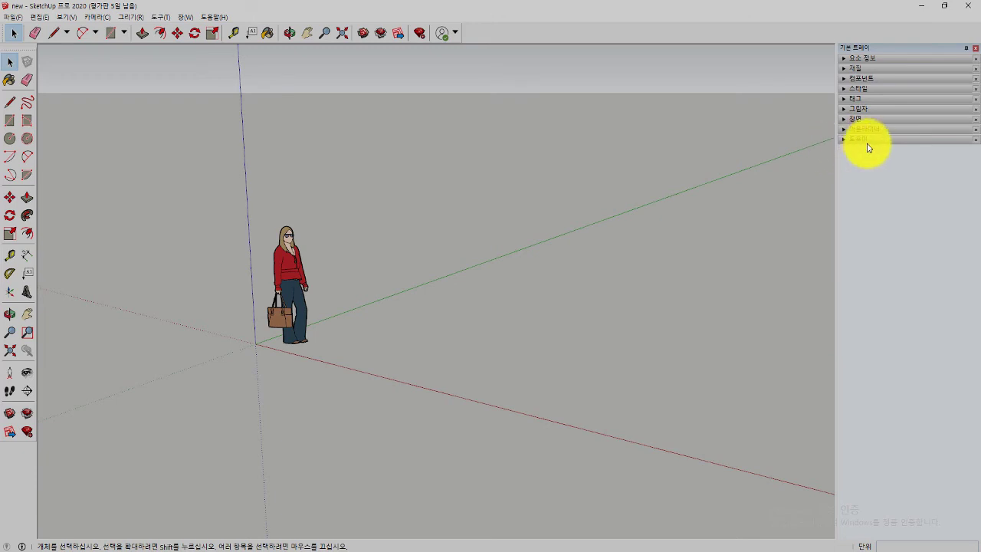
click(976, 140)
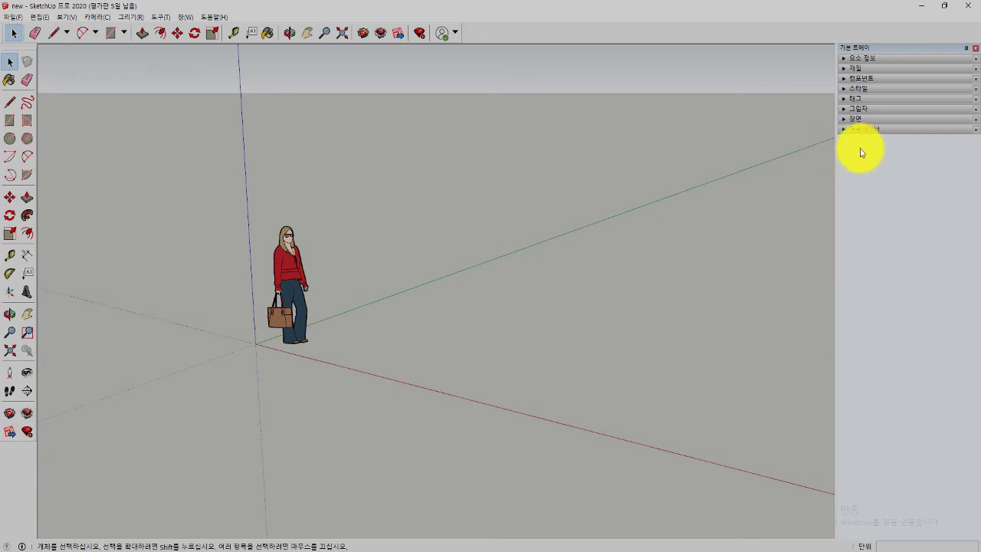
click(187, 17)
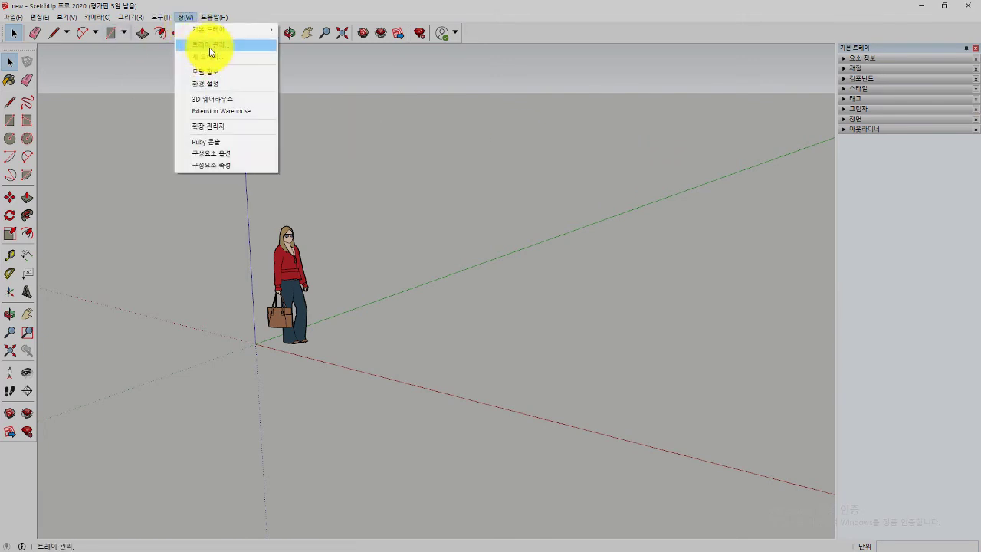
In Manage Trays, toggle the Materials (재질) panel off and back on for the Default Tray.
click(211, 46)
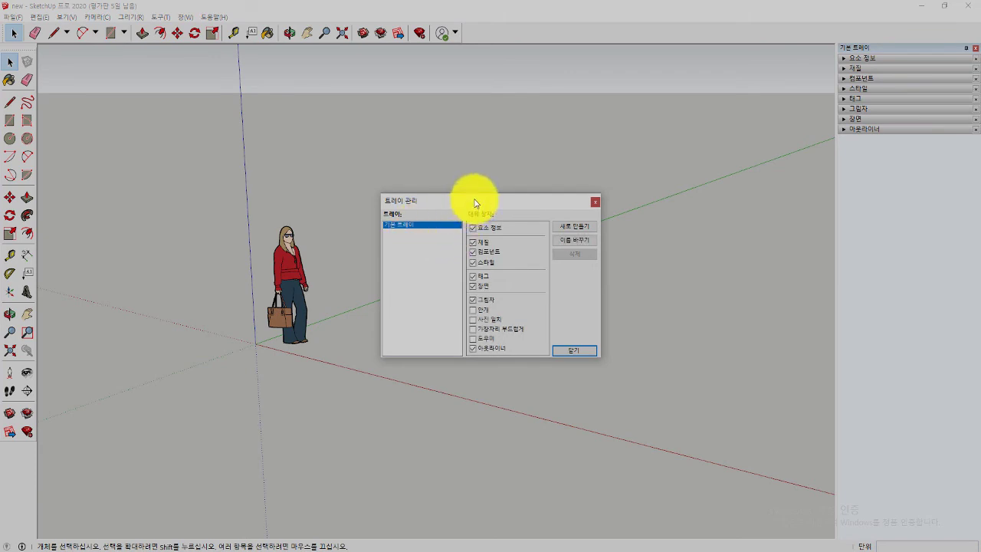
drag(475, 203, 428, 146)
click(425, 189)
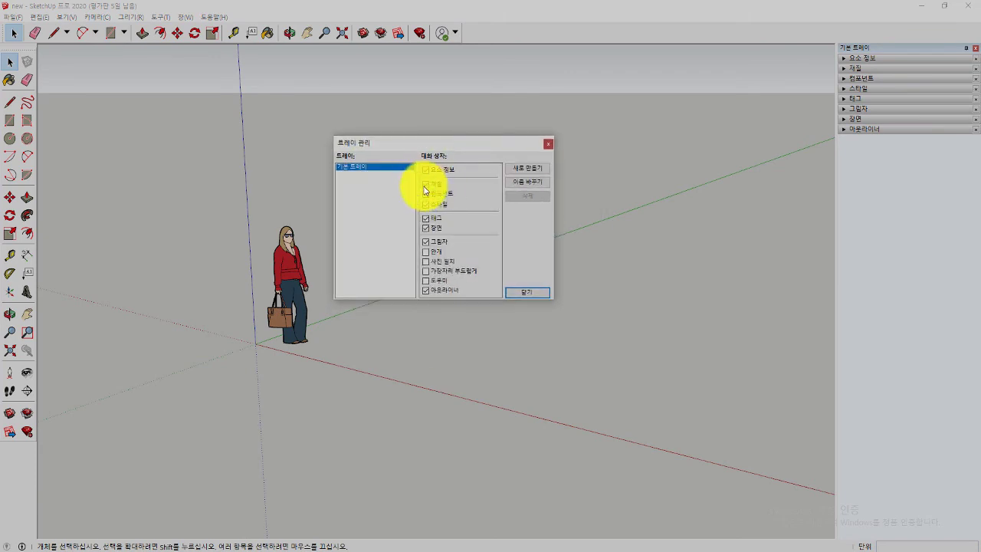
click(426, 185)
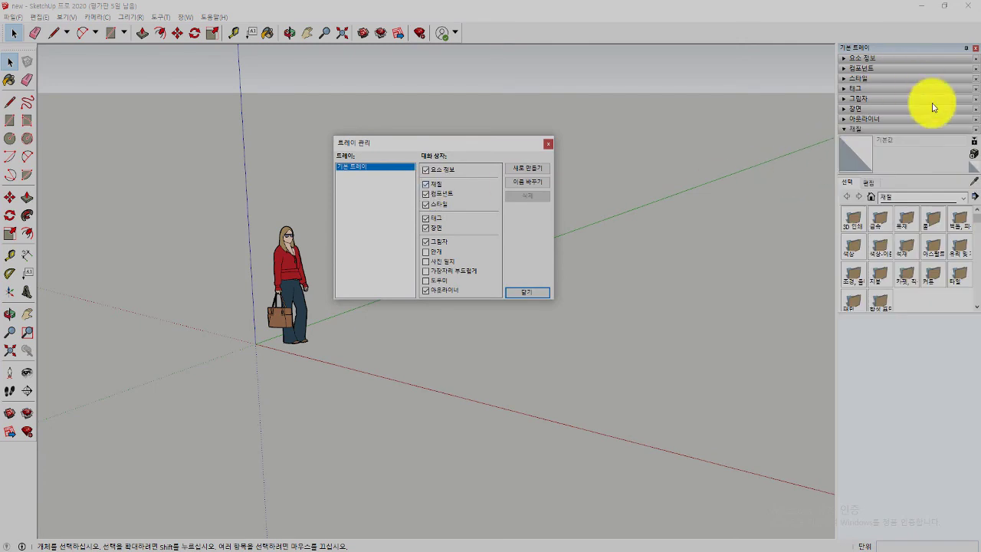
click(436, 190)
click(436, 190)
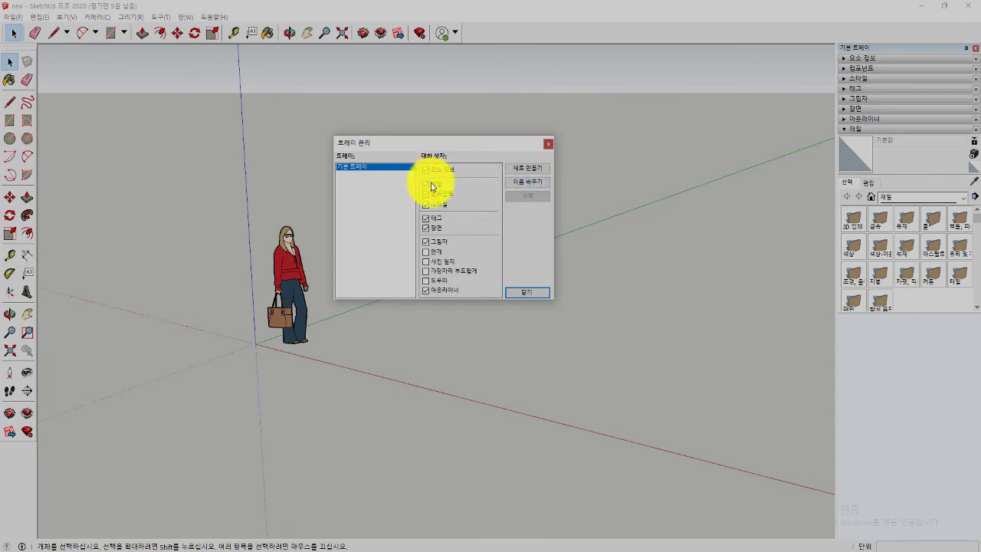
click(518, 169)
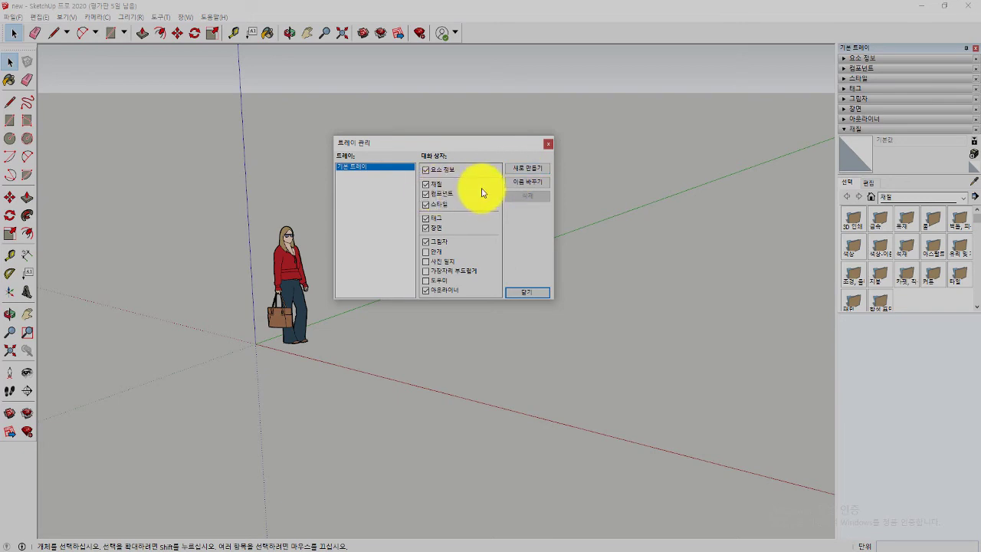
Rename the Default Tray to 'new', then back to '기본 트레이'.
click(355, 165)
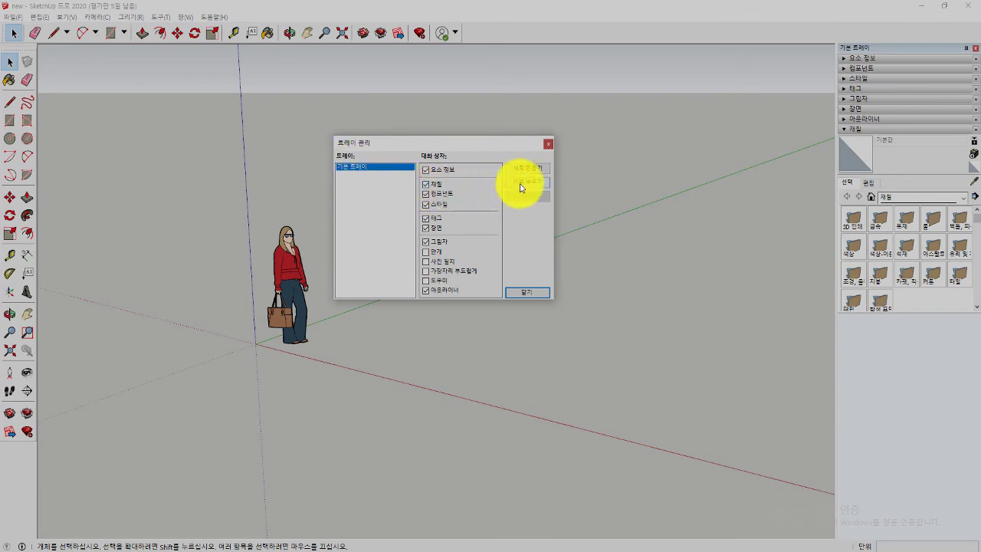
click(521, 182)
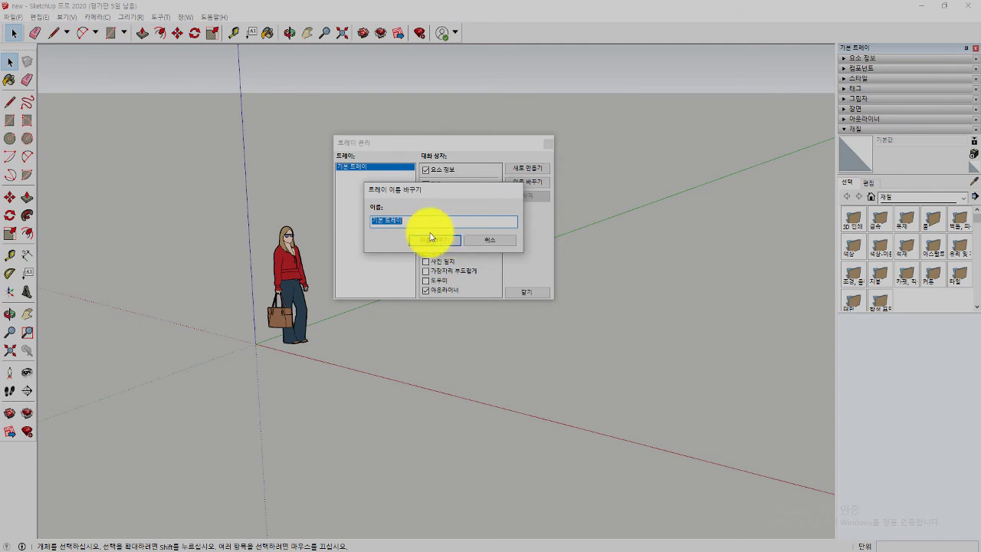
text(new)
click(433, 243)
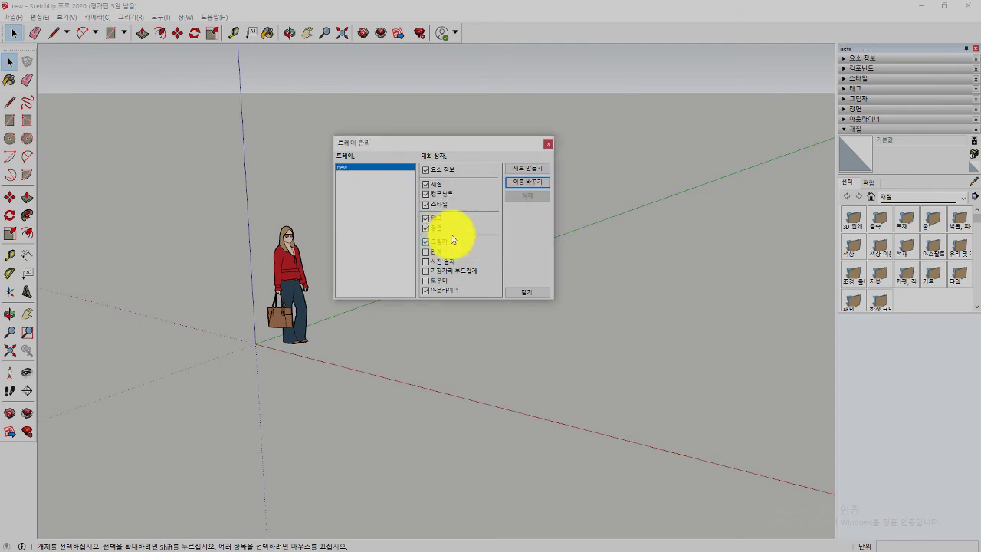
click(531, 184)
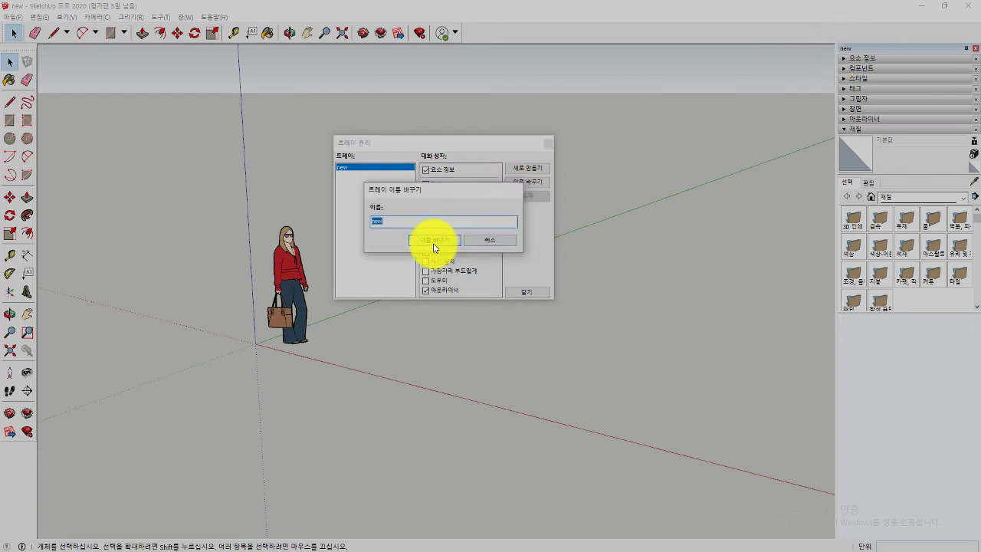
text(기본 트레이)
click(434, 240)
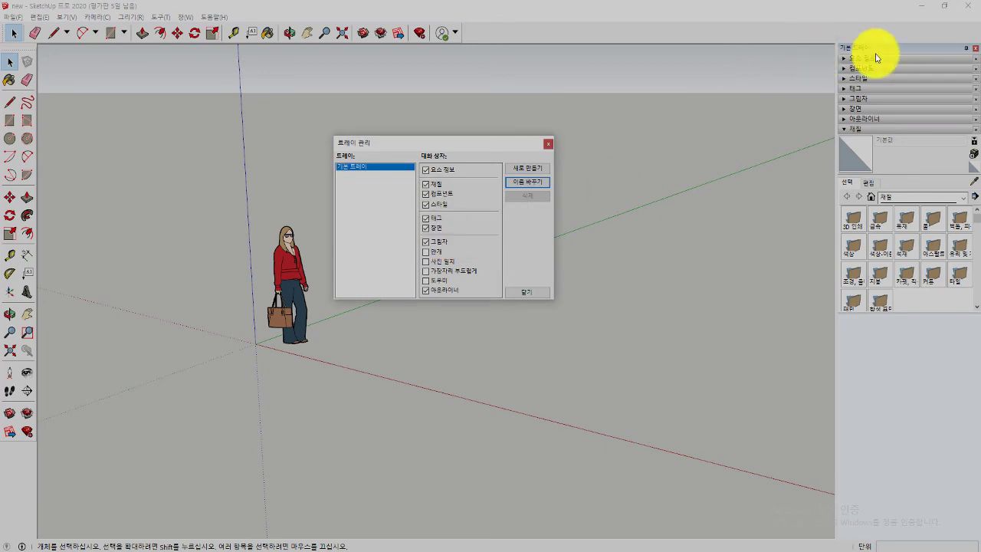
Cancel creating a new tray and close the Manage Trays dialog.
click(521, 170)
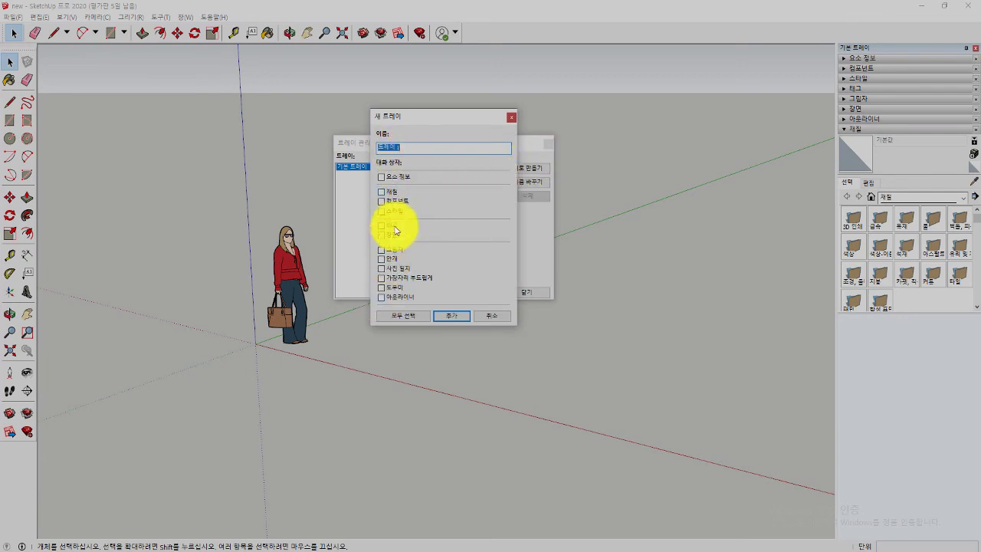
click(495, 316)
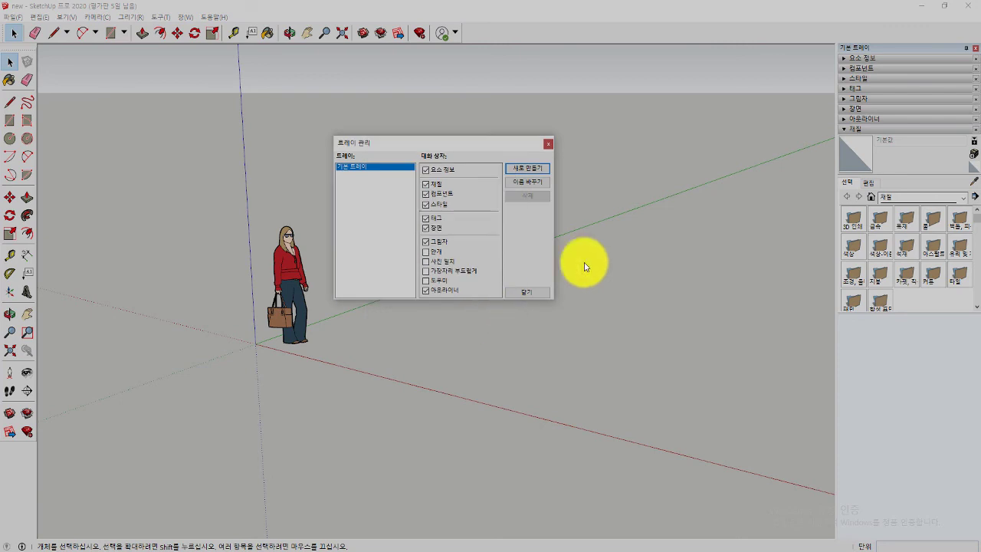
click(526, 295)
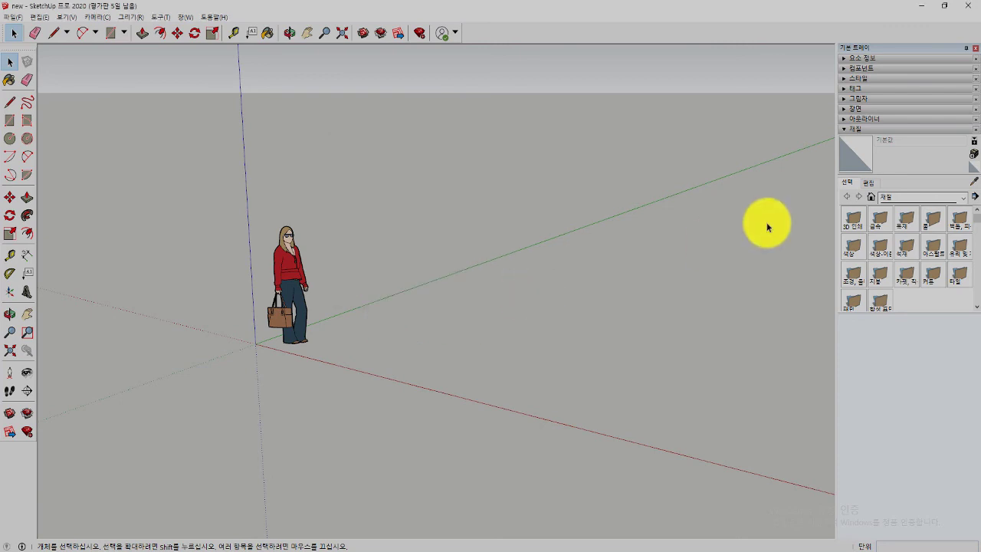
click(184, 17)
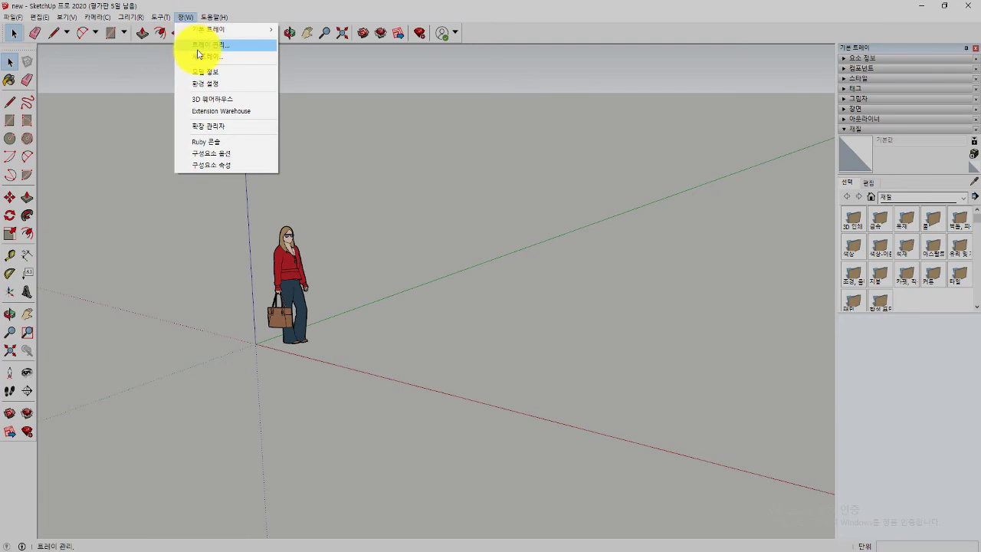
click(484, 158)
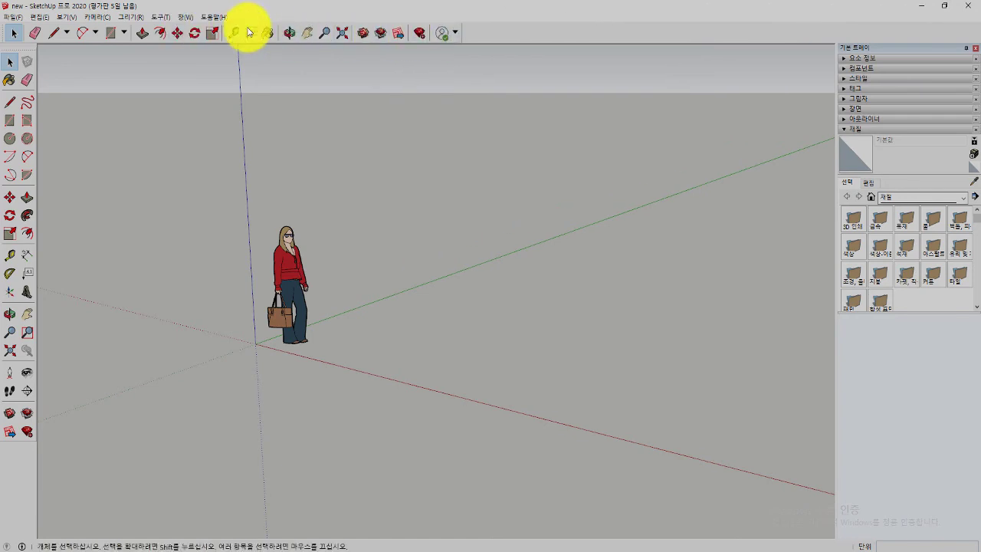
Turn on the Units (단위) toolbar and drag it up to float over the drawing area.
right_click(481, 35)
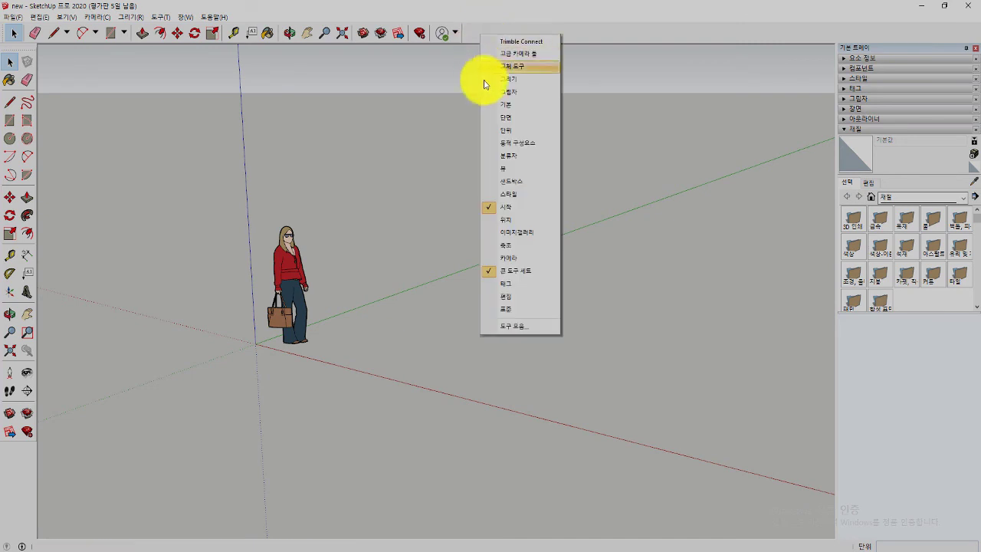
click(511, 132)
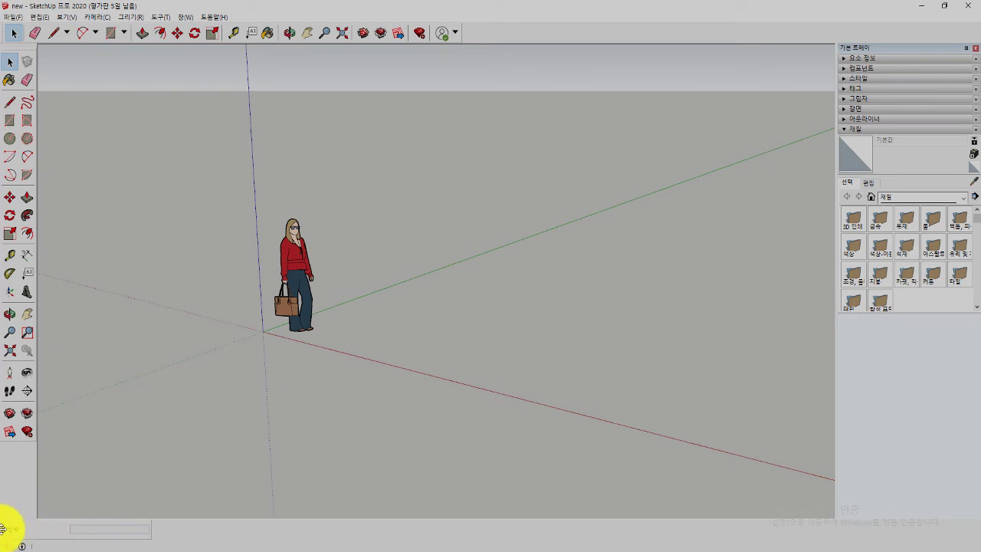
mouse_move(7, 522)
mouse_down()
mouse_move(417, 104)
mouse_move(368, 77)
mouse_move(434, 76)
mouse_up()
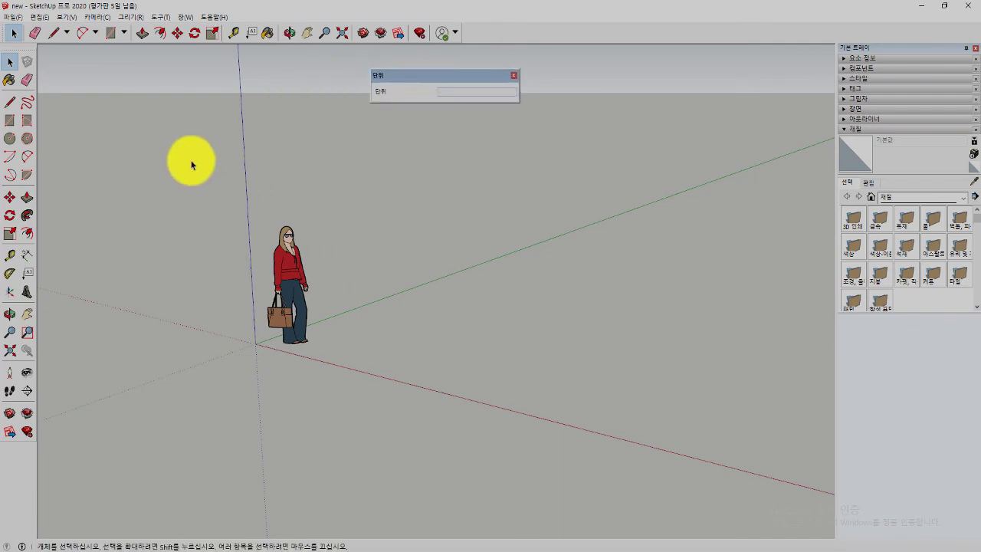
Draw a four-cornered rectangular face on the ground with the Line tool.
click(11, 102)
click(374, 330)
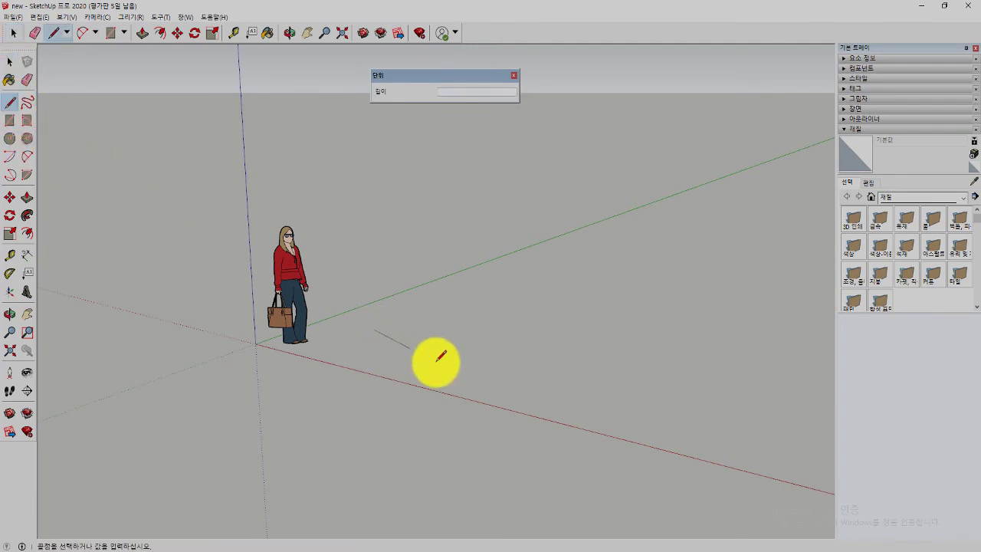
click(523, 360)
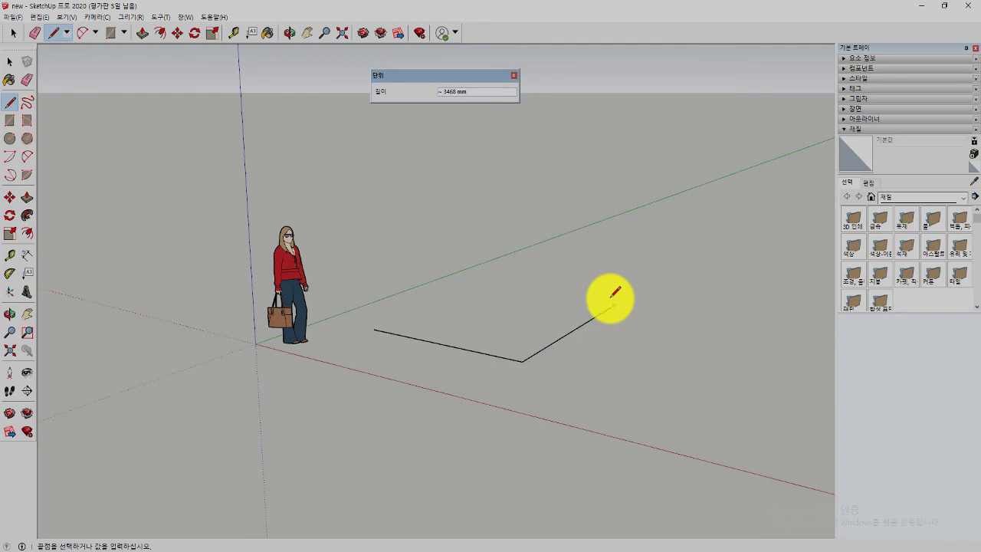
click(613, 305)
click(477, 284)
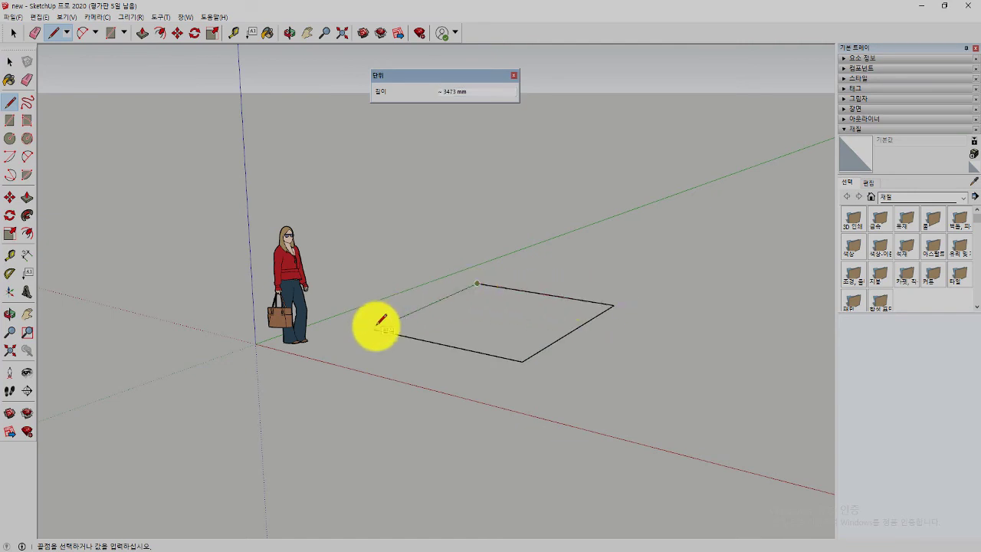
click(374, 329)
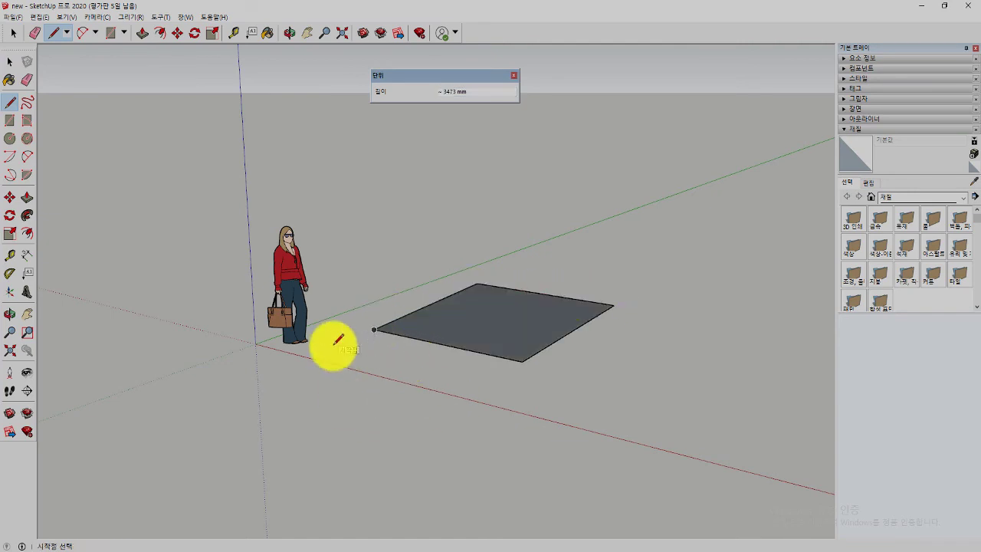
Window-select and delete the rectangle, then dock the Units toolbar in the top row.
key(space)
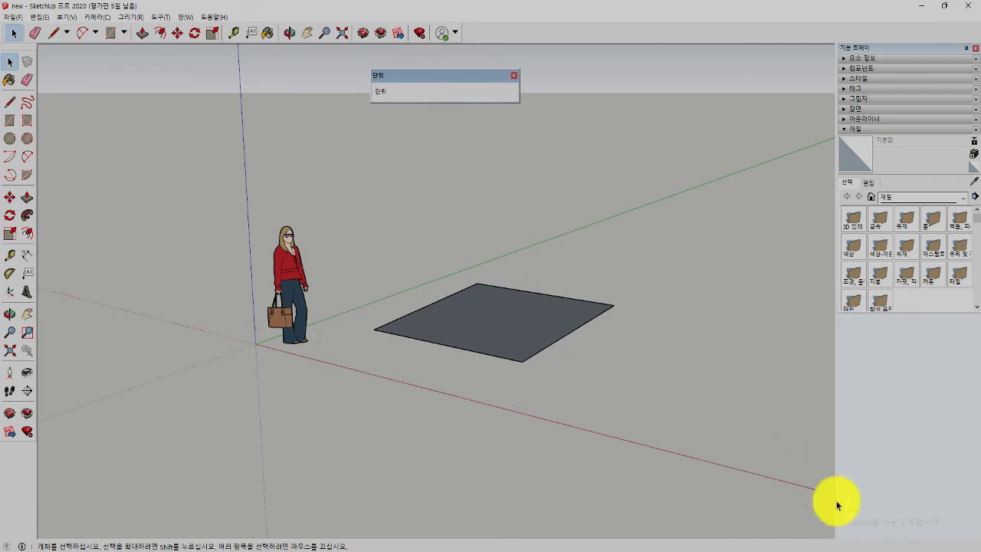
drag(324, 243, 661, 409)
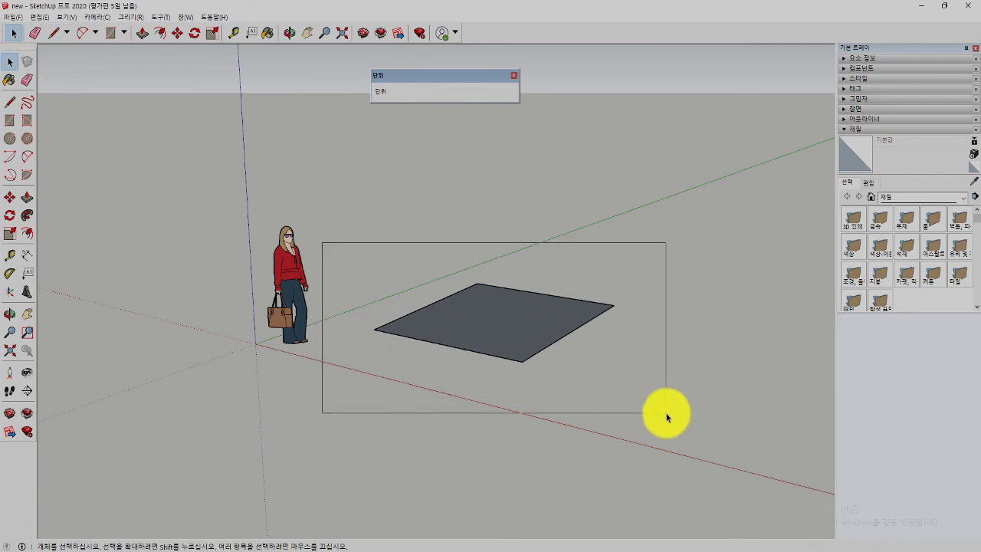
key(Delete)
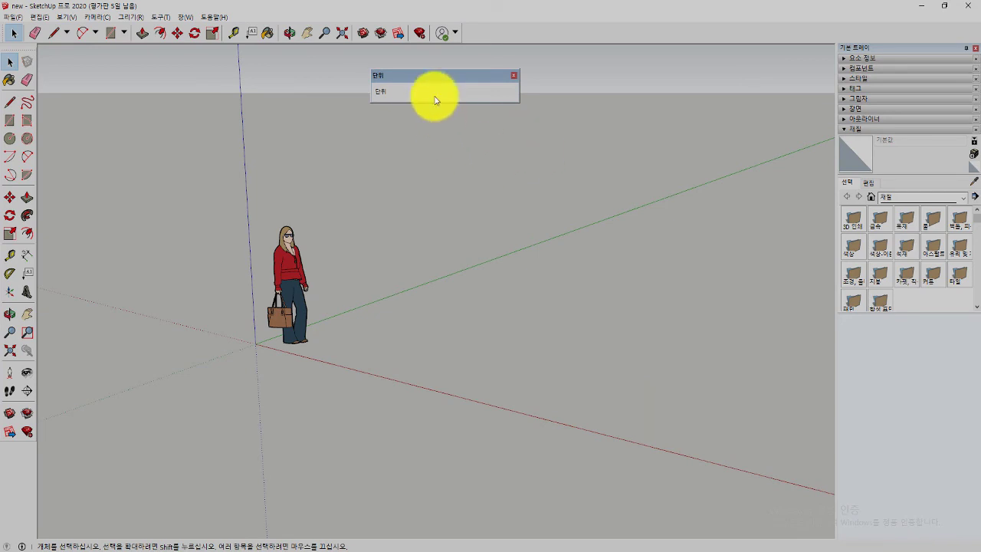
mouse_move(442, 75)
mouse_down()
mouse_move(209, 84)
mouse_move(396, 91)
mouse_move(289, 40)
mouse_move(466, 22)
mouse_move(466, 55)
mouse_move(350, 66)
mouse_move(230, 48)
mouse_move(77, 53)
mouse_move(115, 55)
mouse_move(153, 164)
mouse_move(17, 125)
mouse_move(26, 87)
mouse_move(18, 39)
mouse_move(2, 82)
mouse_move(2, 56)
mouse_up()
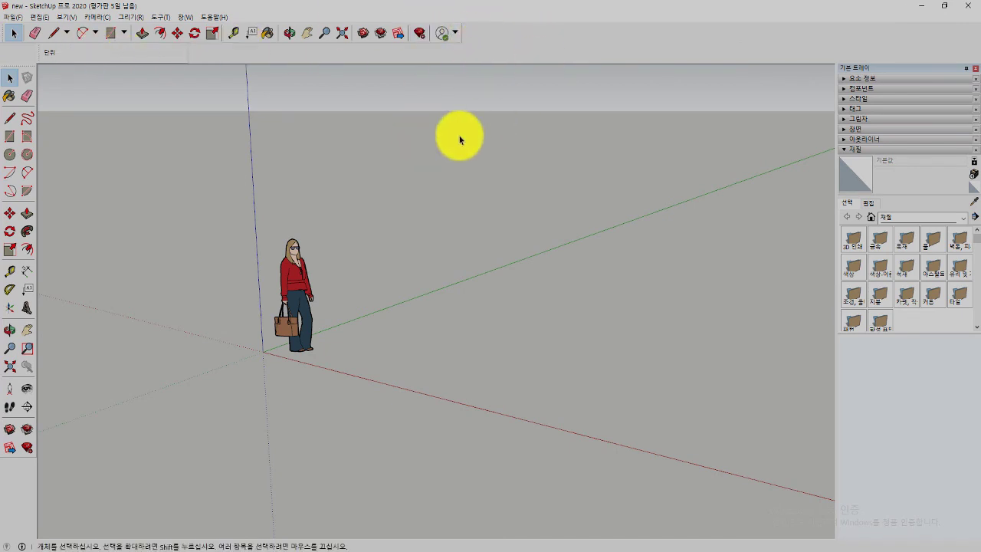
Drag the Units (단위) toolbar out of the top row into a floating window over the viewport.
mouse_move(37, 52)
mouse_down()
mouse_move(631, 347)
mouse_move(119, 129)
mouse_up()
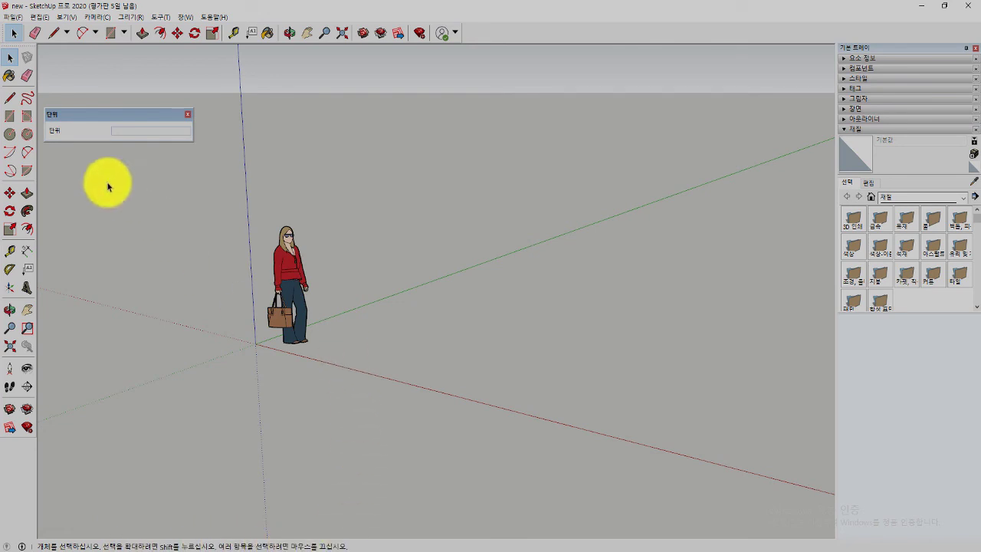
Draw the first ground rectangles, including a square near the red axis and a thin strip.
click(13, 122)
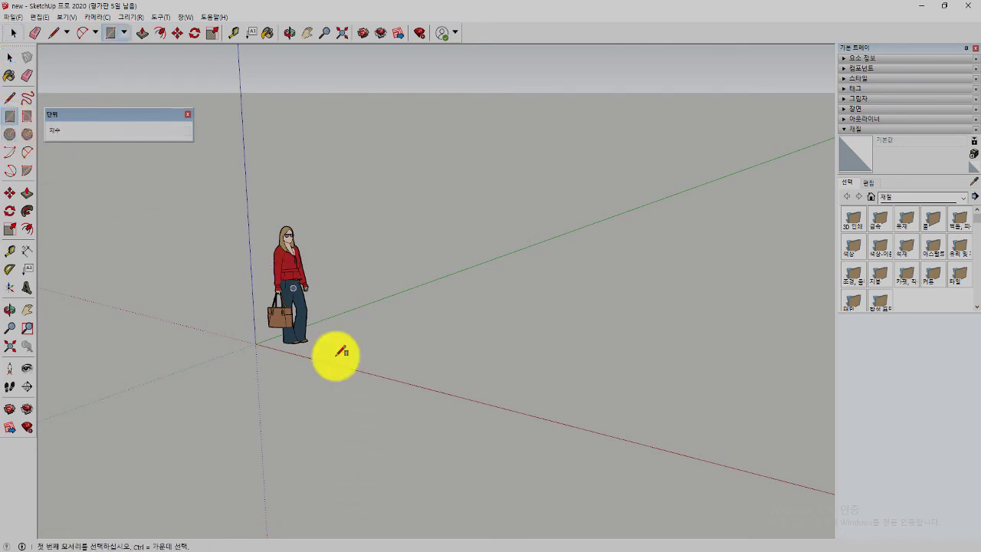
click(315, 414)
click(526, 392)
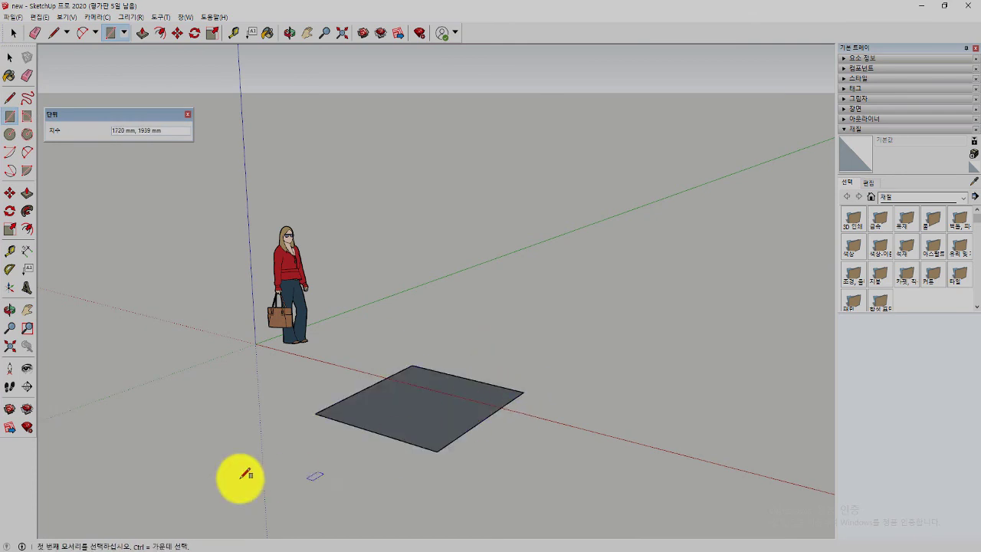
click(203, 431)
click(331, 381)
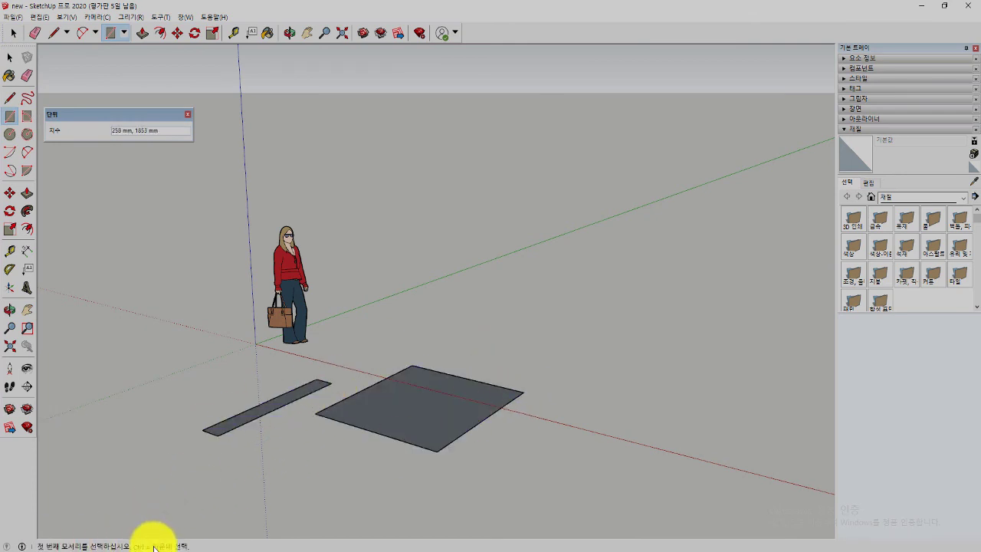
click(7, 118)
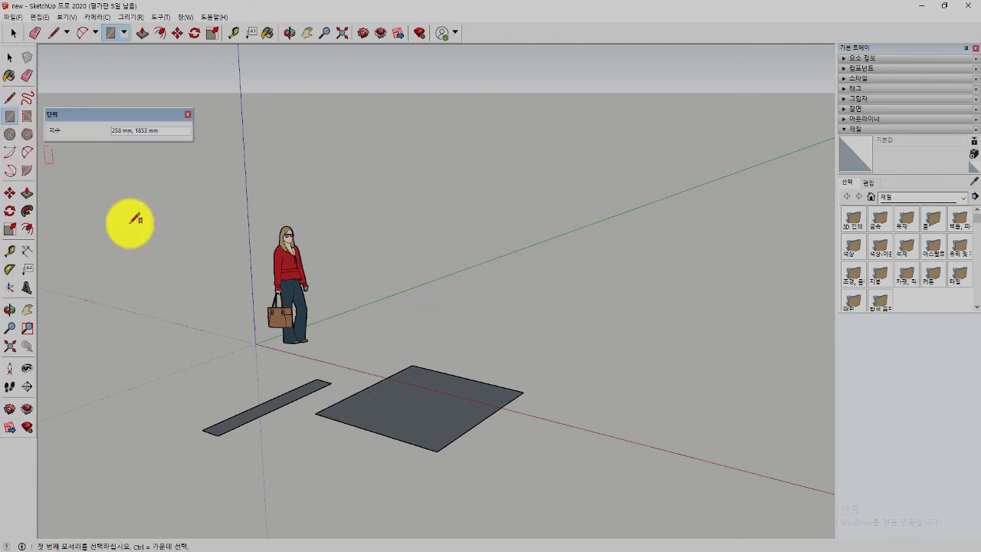
click(447, 335)
click(609, 315)
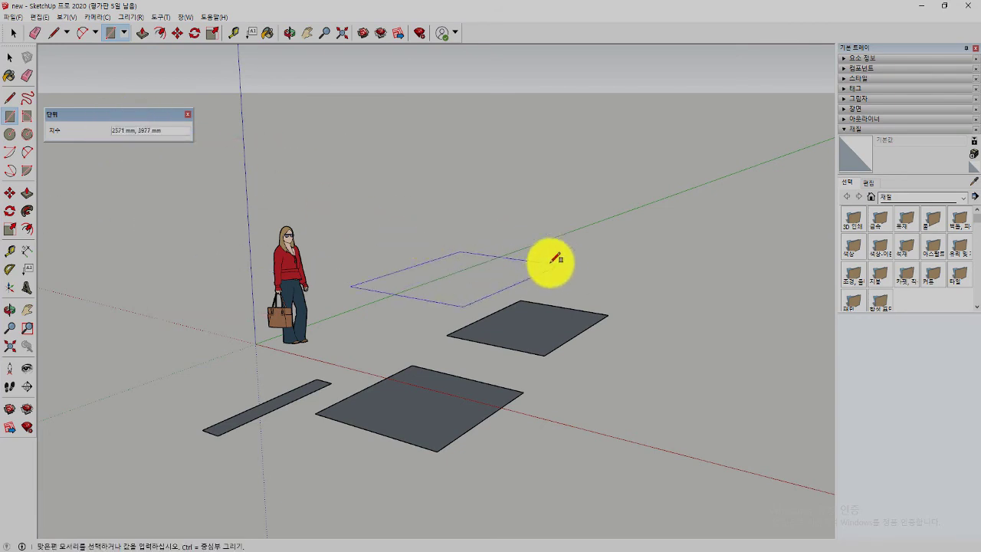
click(508, 276)
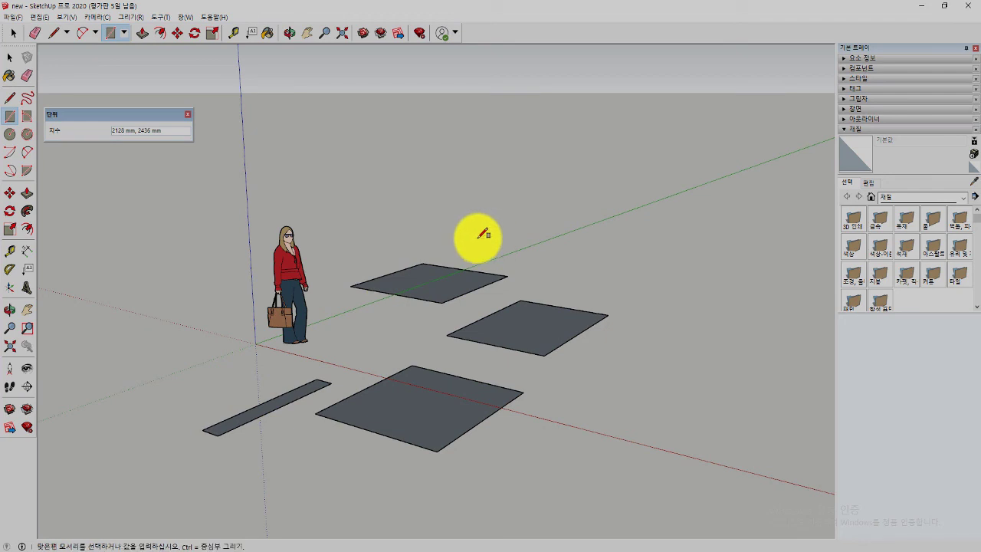
click(721, 218)
From a higher view, add rectangles in the foreground, on the right, in the middle and far left.
mouse_move(592, 255)
middle_down()
mouse_move(543, 368)
mouse_move(396, 329)
middle_up()
ctrl+click(502, 375)
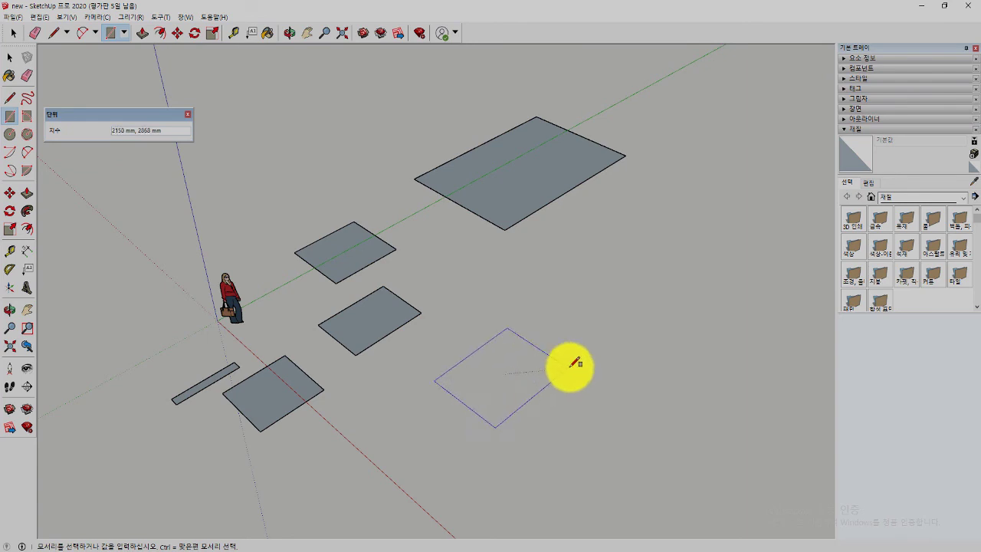
click(588, 361)
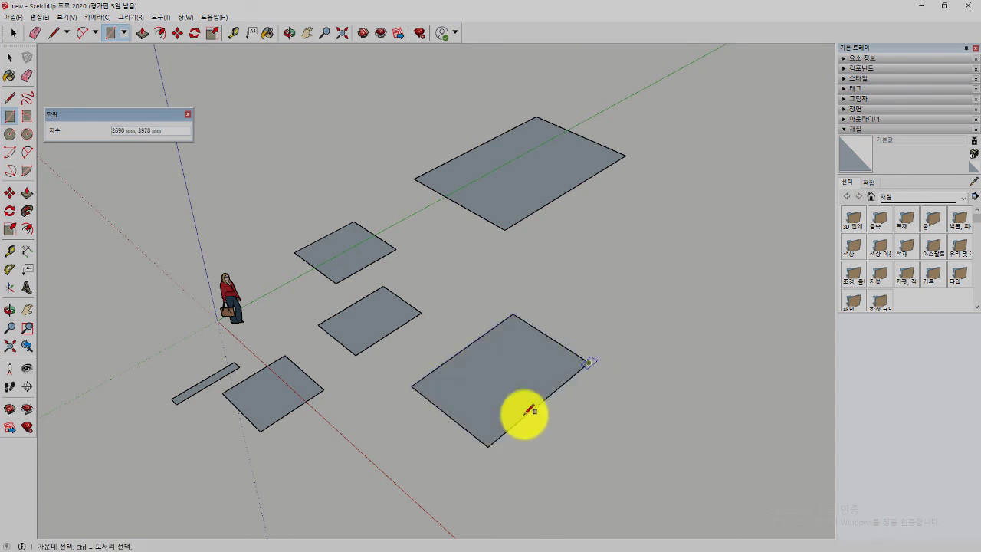
click(583, 299)
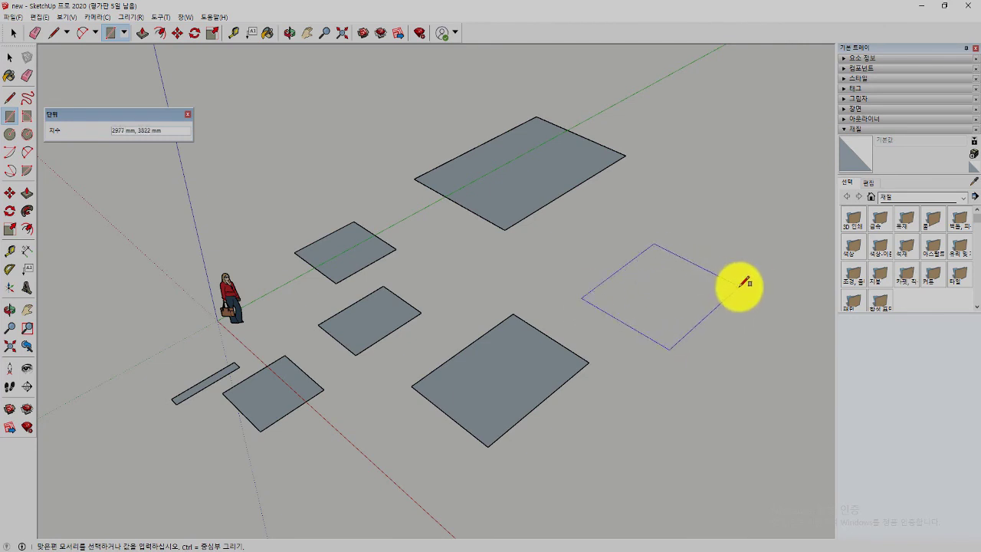
click(743, 281)
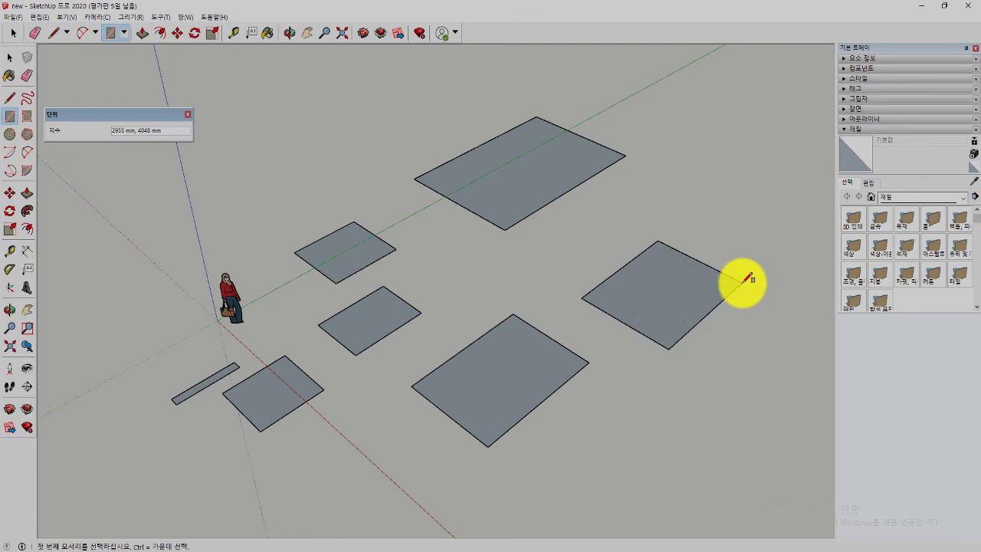
click(452, 280)
click(510, 278)
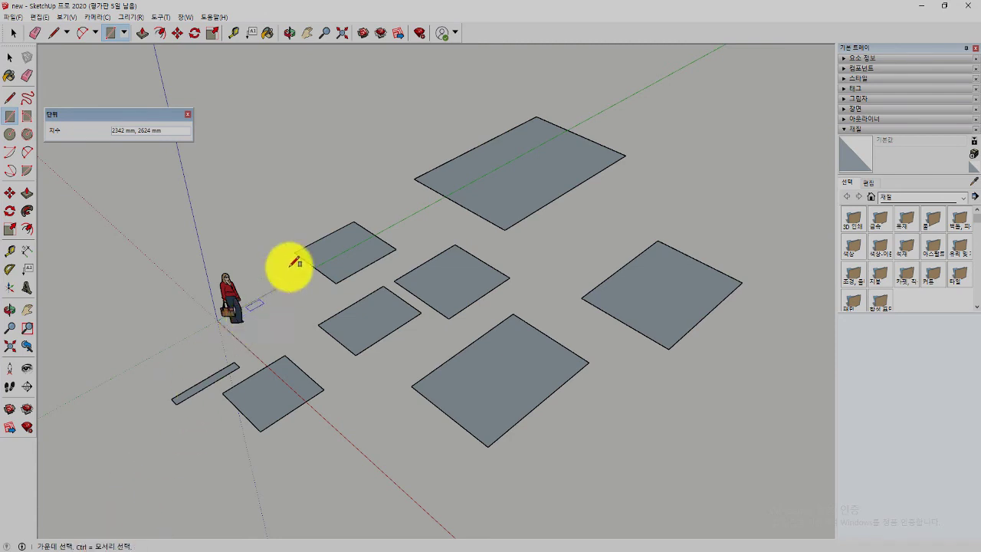
click(281, 209)
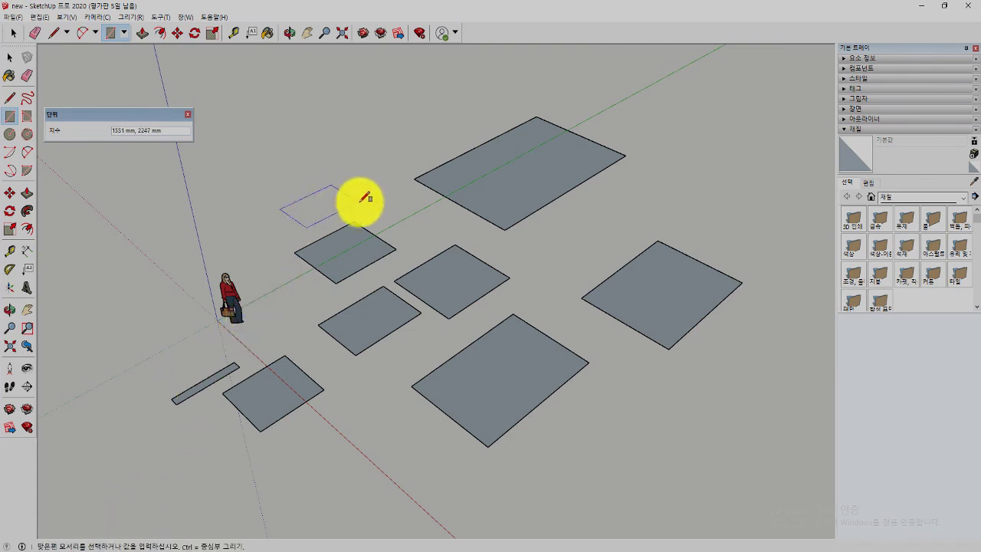
click(359, 202)
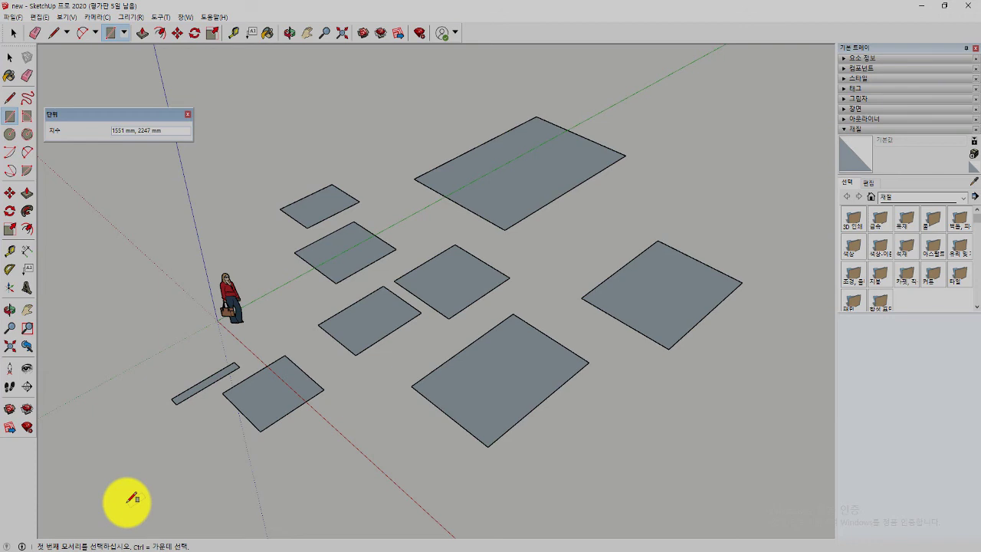
mouse_move(197, 324)
middle_down()
mouse_move(175, 317)
mouse_move(312, 264)
middle_up()
scroll(212, 296, down, 2)
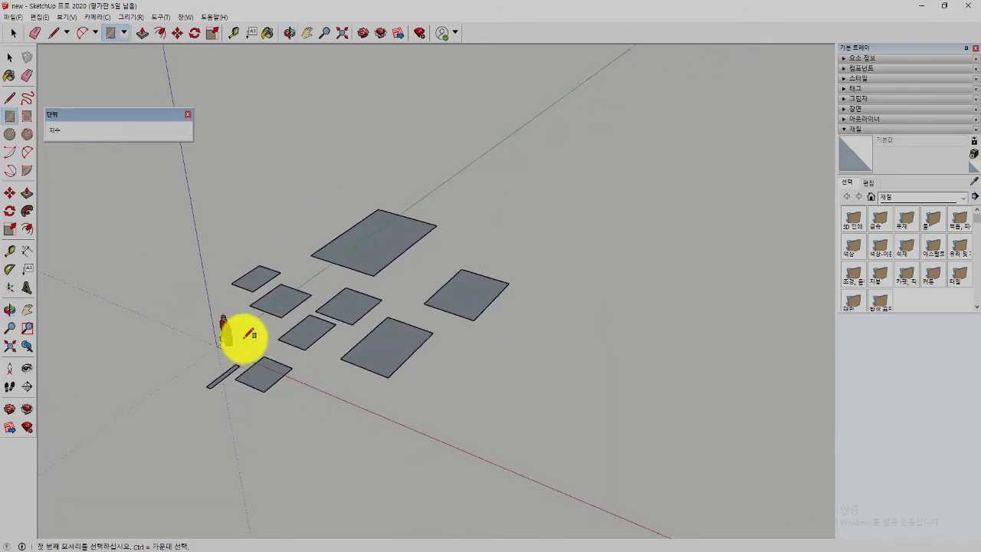
scroll(241, 333, up, 2)
drag(329, 329, 312, 339)
key(r)
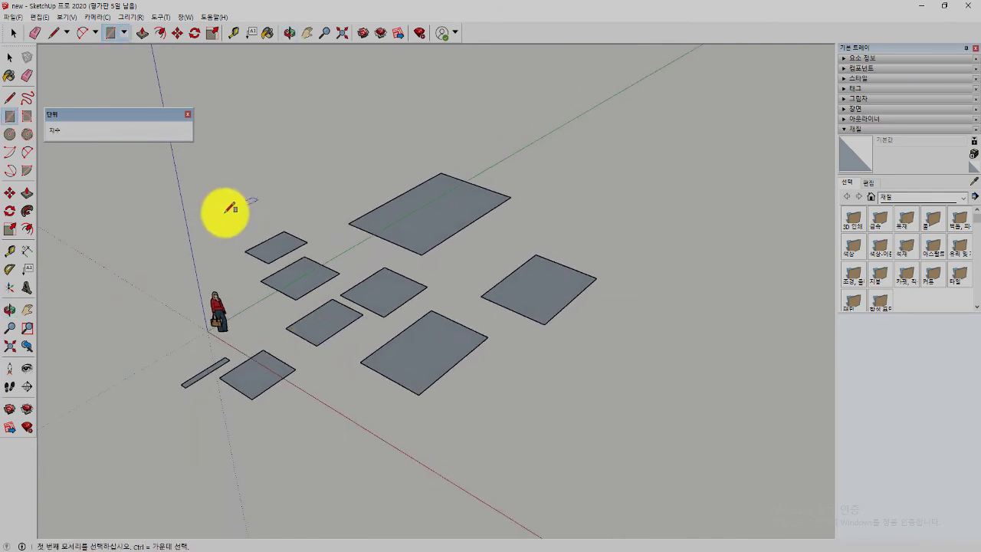
mouse_move(287, 217)
middle_down()
mouse_move(328, 226)
mouse_move(328, 263)
middle_up()
mouse_move(383, 295)
middle_down()
mouse_move(473, 237)
mouse_move(405, 274)
mouse_move(420, 339)
mouse_move(263, 329)
mouse_move(377, 324)
middle_up()
scroll(300, 306, down, 2)
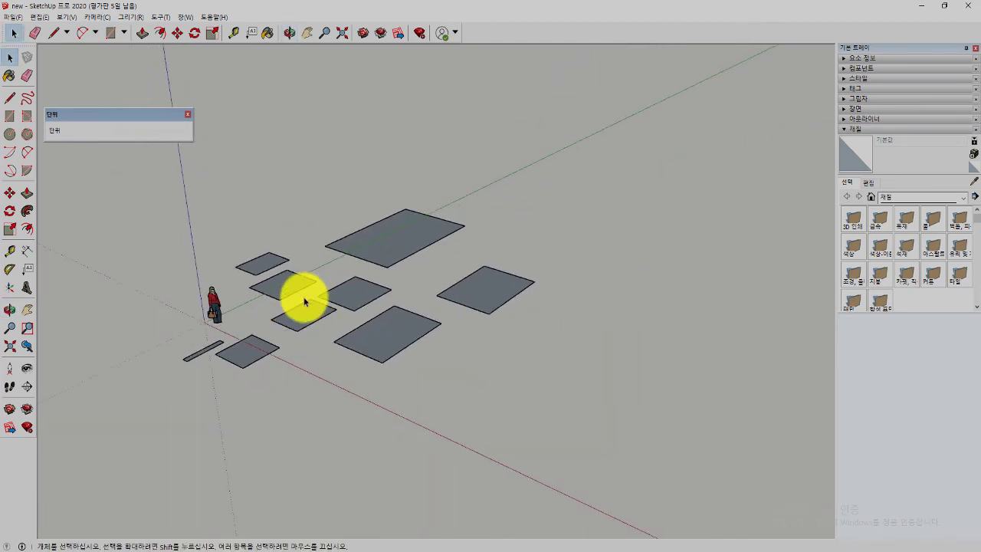
scroll(304, 299, up, 1)
scroll(304, 294, up, 2)
scroll(305, 293, up, 1)
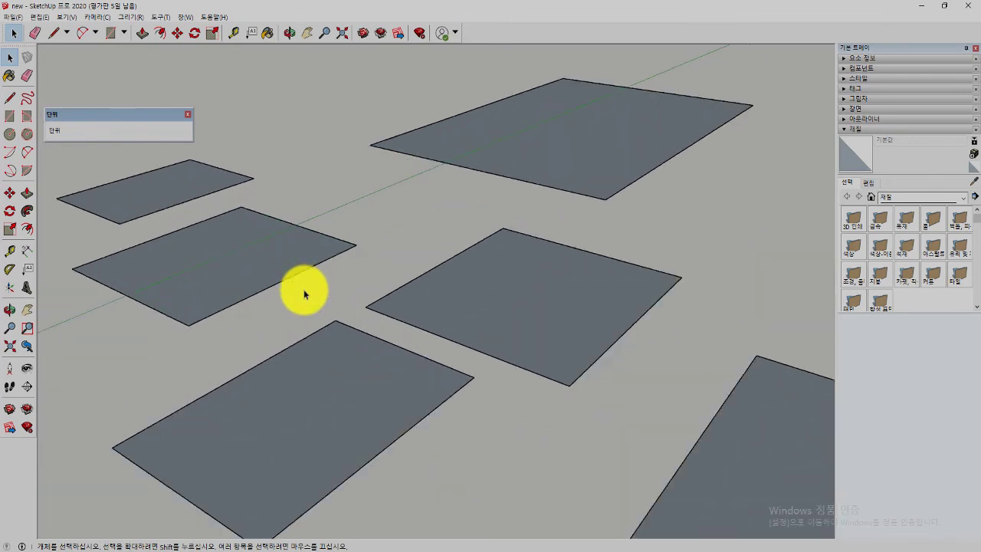
scroll(304, 293, up, 2)
scroll(304, 293, down, 1)
scroll(304, 294, down, 1)
scroll(304, 294, down, 2)
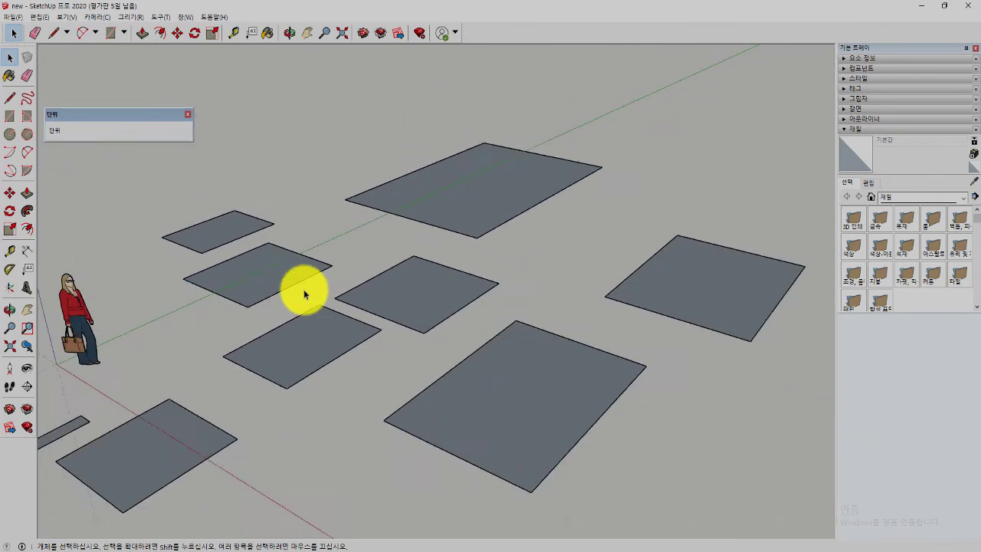
scroll(305, 294, down, 1)
scroll(290, 289, up, 2)
scroll(287, 289, down, 1)
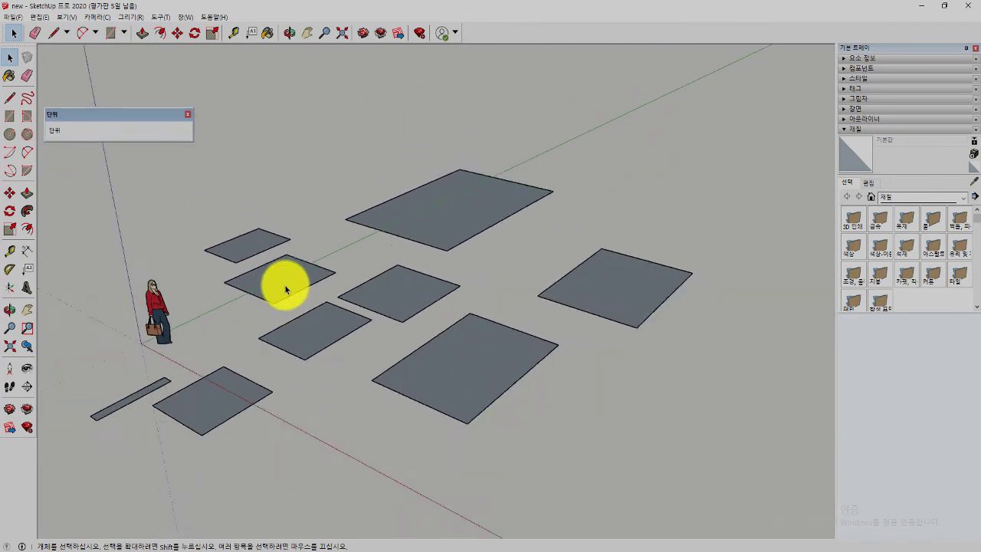
scroll(286, 290, down, 1)
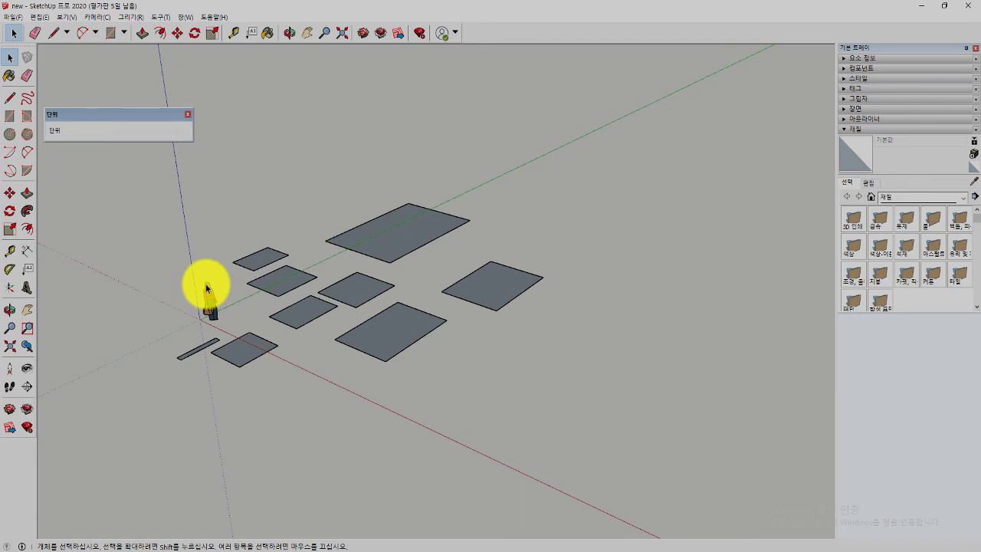
scroll(206, 288, up, 1)
scroll(206, 288, up, 1)
scroll(205, 288, up, 2)
scroll(205, 288, up, 3)
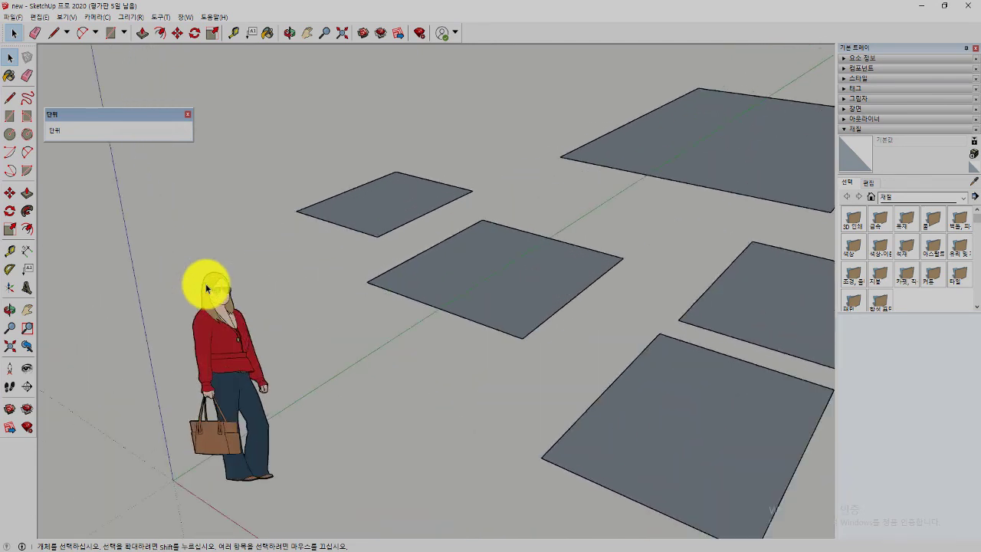
scroll(214, 299, up, 2)
scroll(220, 303, up, 1)
scroll(219, 307, up, 2)
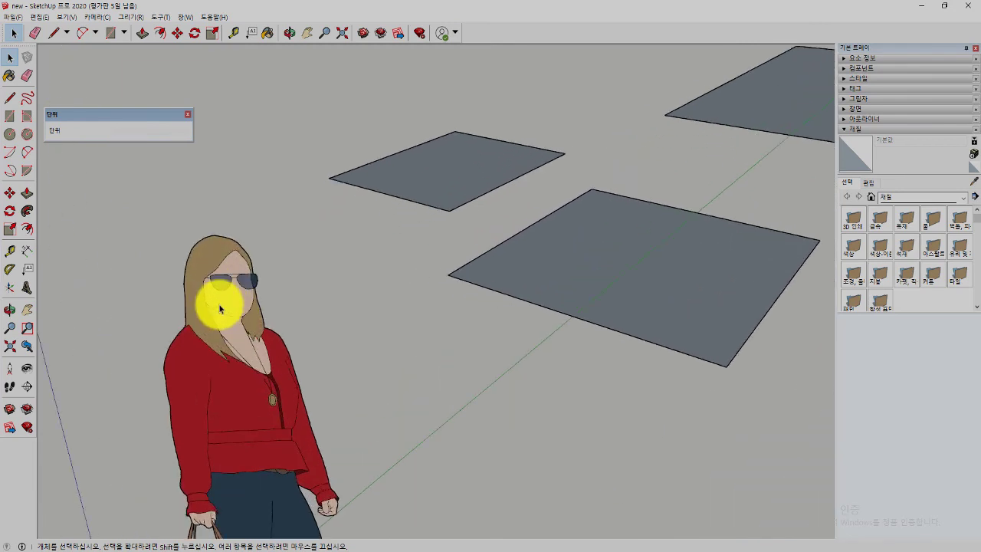
scroll(220, 303, down, 2)
scroll(224, 296, down, 2)
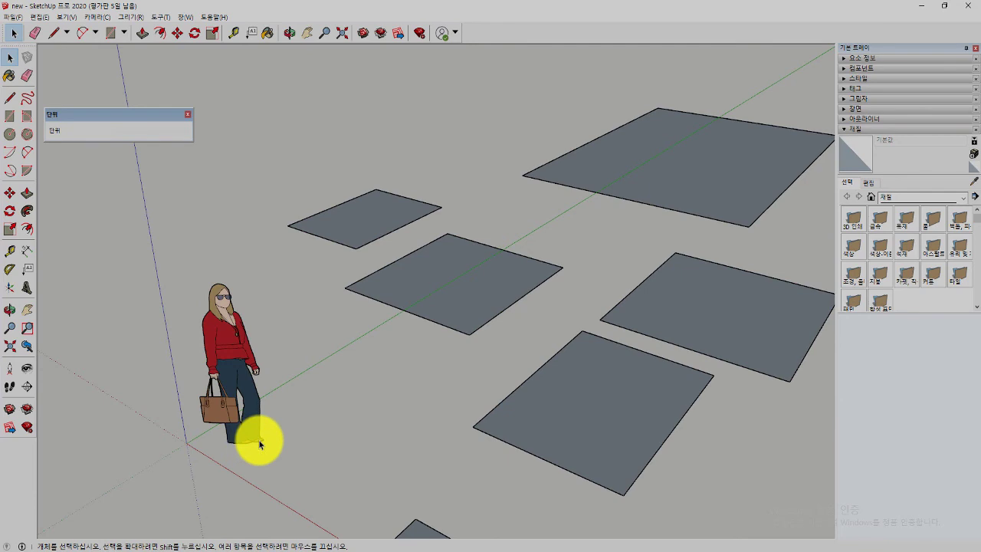
scroll(259, 443, up, 1)
scroll(259, 443, up, 2)
scroll(259, 444, up, 2)
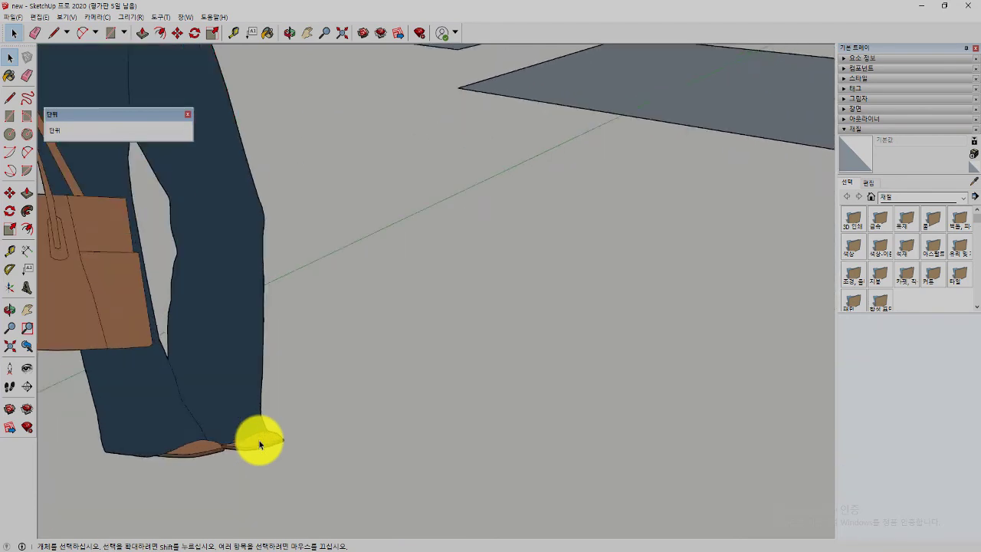
scroll(259, 445, up, 2)
scroll(259, 445, down, 1)
scroll(259, 444, down, 2)
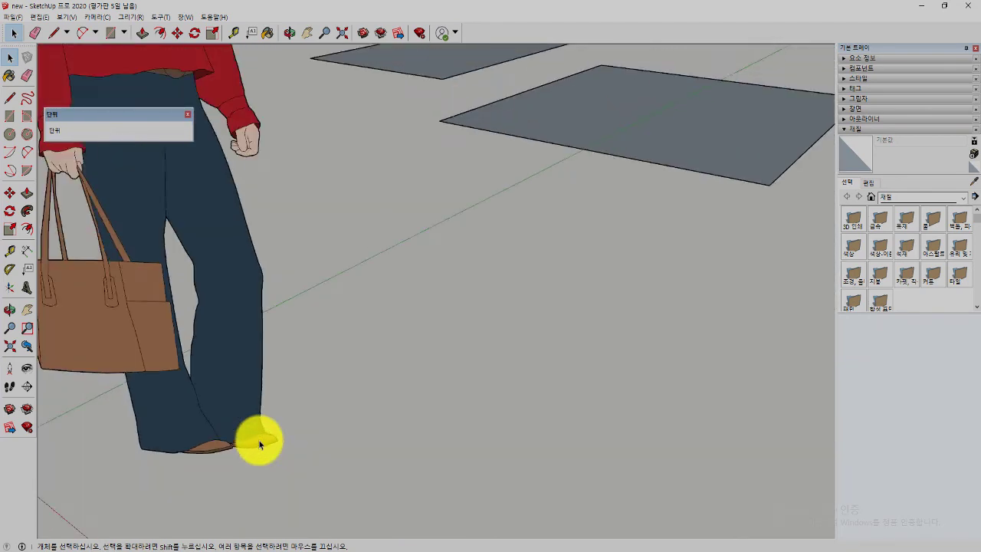
scroll(259, 443, down, 2)
scroll(259, 444, down, 3)
scroll(259, 443, up, 1)
scroll(259, 444, up, 2)
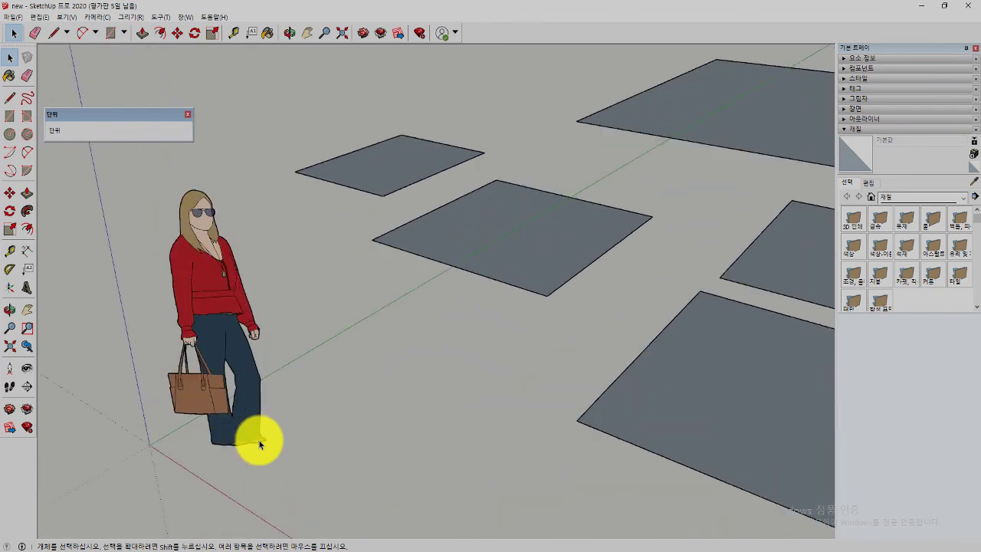
scroll(259, 443, down, 2)
scroll(259, 443, down, 2)
scroll(259, 443, down, 2)
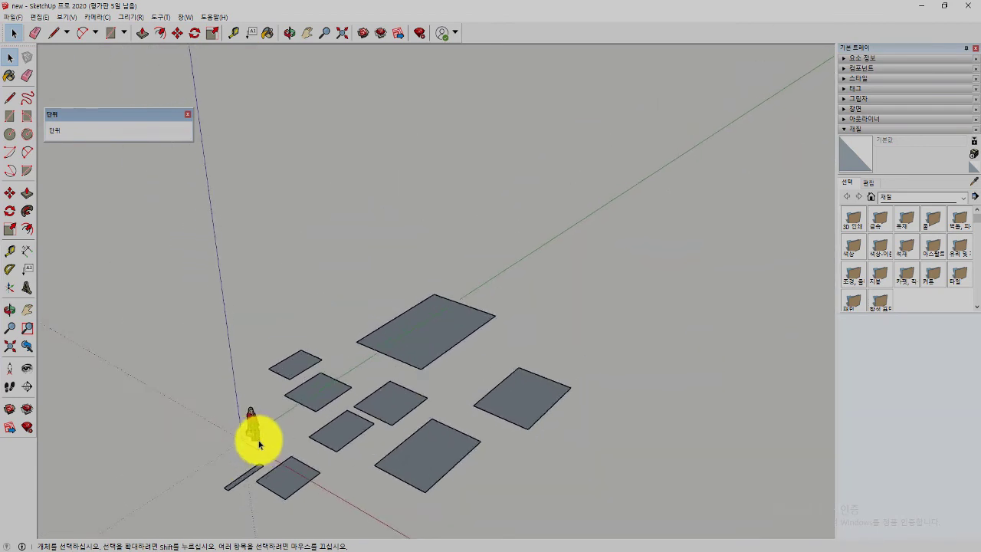
scroll(259, 447, up, 1)
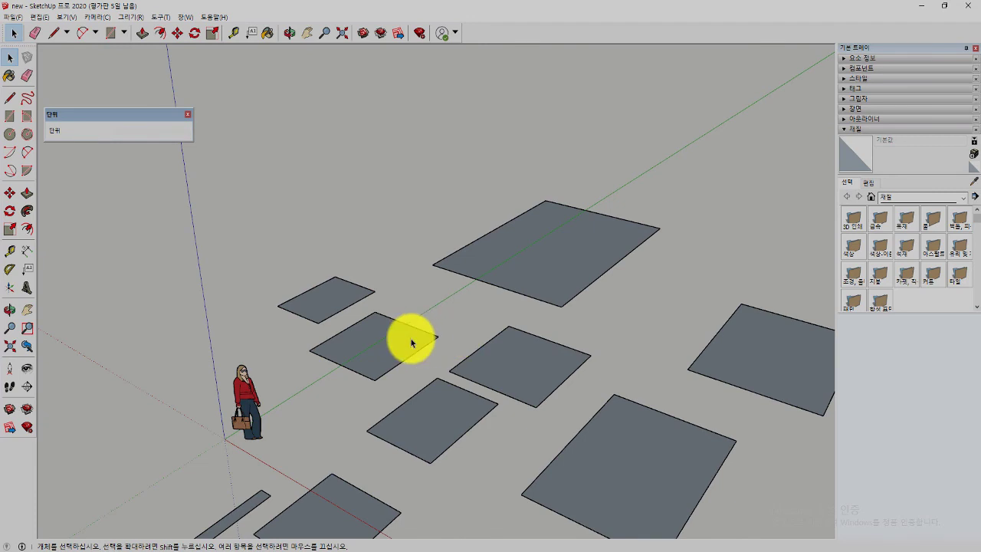
Zoom and pan around the flat ground rectangles to inspect the layout.
mouse_move(473, 335)
middle_down()
mouse_move(422, 304)
mouse_move(252, 240)
mouse_move(565, 241)
mouse_move(498, 248)
middle_up()
scroll(500, 253, down, 2)
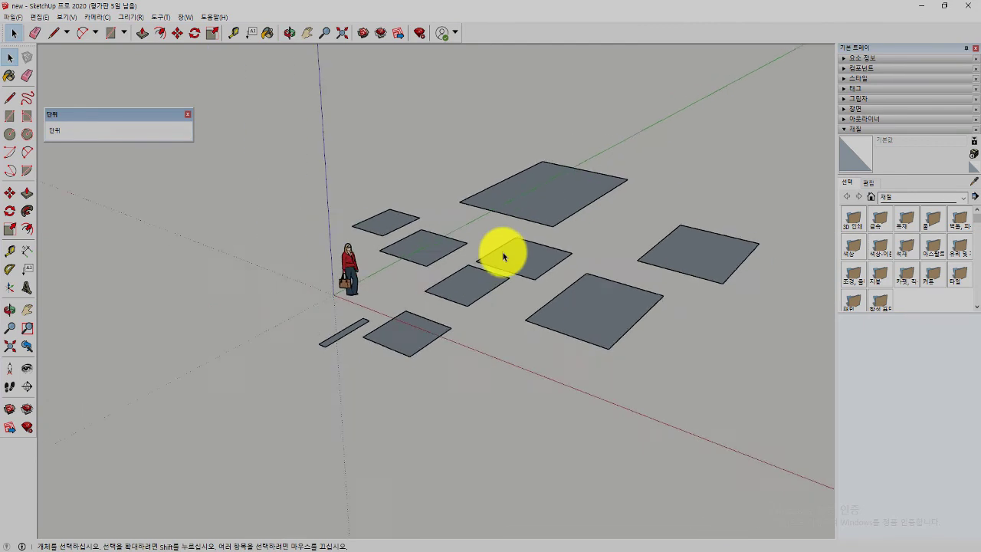
scroll(476, 272, down, 2)
shift+middle_drag(447, 294, 599, 232)
scroll(427, 258, down, 1)
scroll(284, 311, up, 1)
mouse_move(427, 258)
shift+middle_down()
mouse_move(284, 312)
mouse_move(502, 322)
mouse_move(428, 334)
shift+middle_up()
scroll(429, 334, up, 2)
scroll(467, 324, up, 1)
scroll(455, 329, down, 2)
scroll(458, 324, up, 1)
scroll(460, 321, up, 2)
scroll(460, 313, down, 2)
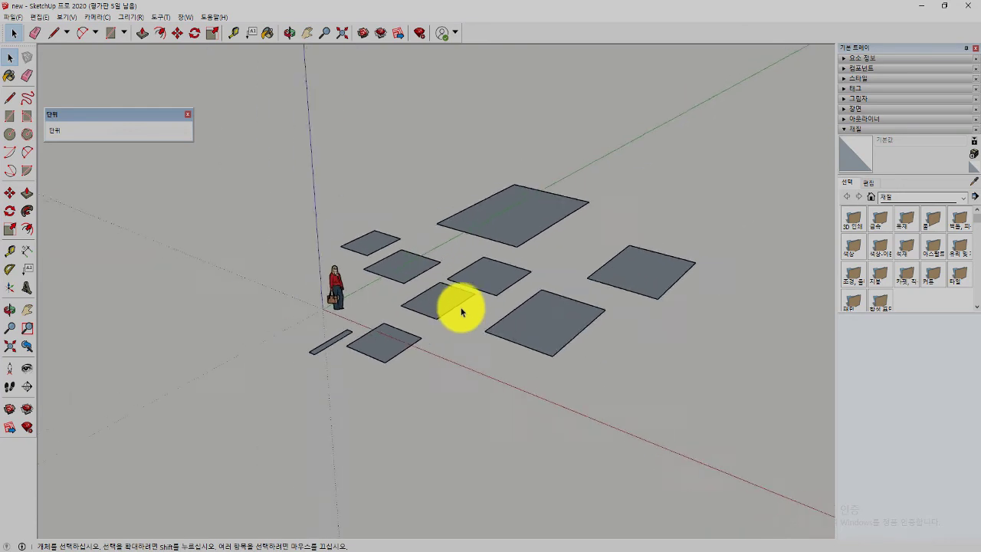
scroll(460, 311, up, 2)
scroll(460, 311, up, 1)
scroll(460, 309, down, 2)
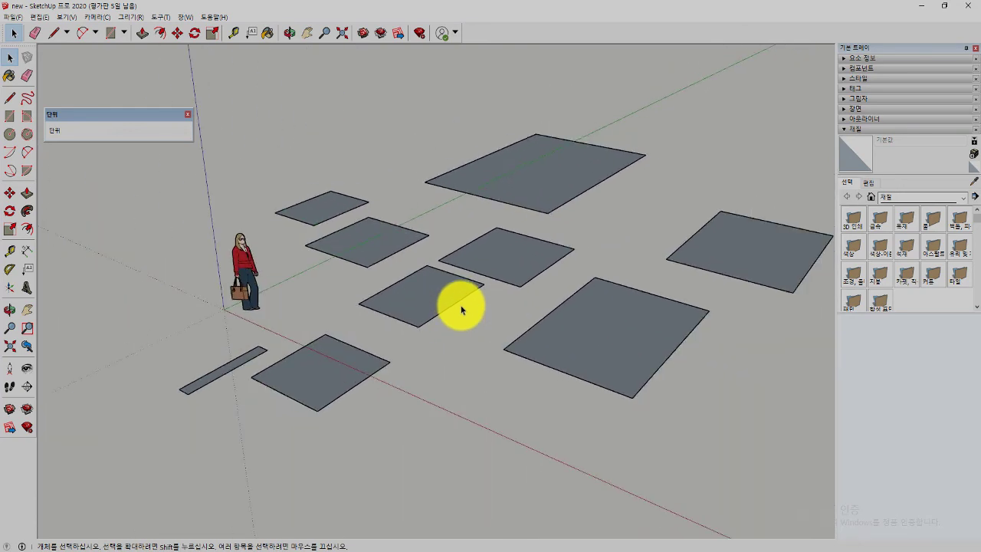
scroll(460, 309, down, 2)
scroll(461, 309, up, 2)
scroll(460, 309, up, 1)
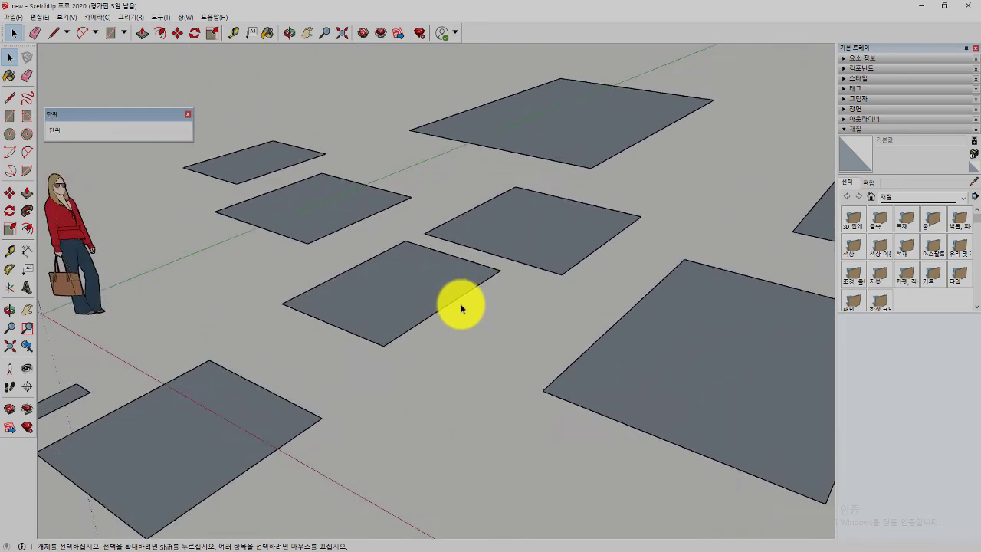
scroll(460, 309, down, 2)
scroll(461, 309, down, 1)
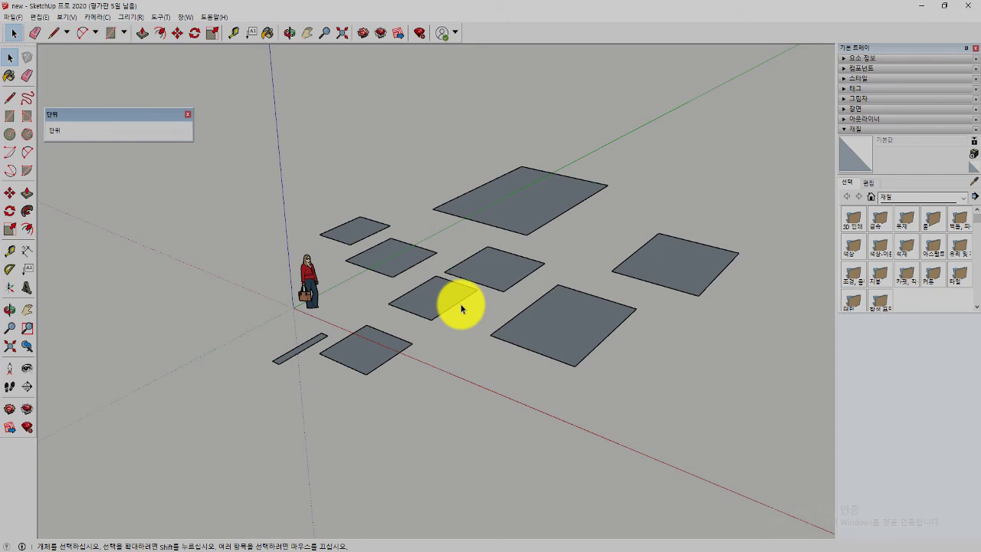
Orbit down to a near-ground-level side view of the ground faces.
mouse_move(461, 309)
middle_down()
mouse_move(432, 240)
mouse_move(171, 324)
mouse_move(476, 368)
mouse_move(683, 304)
mouse_move(515, 215)
mouse_move(385, 302)
mouse_move(397, 312)
middle_up()
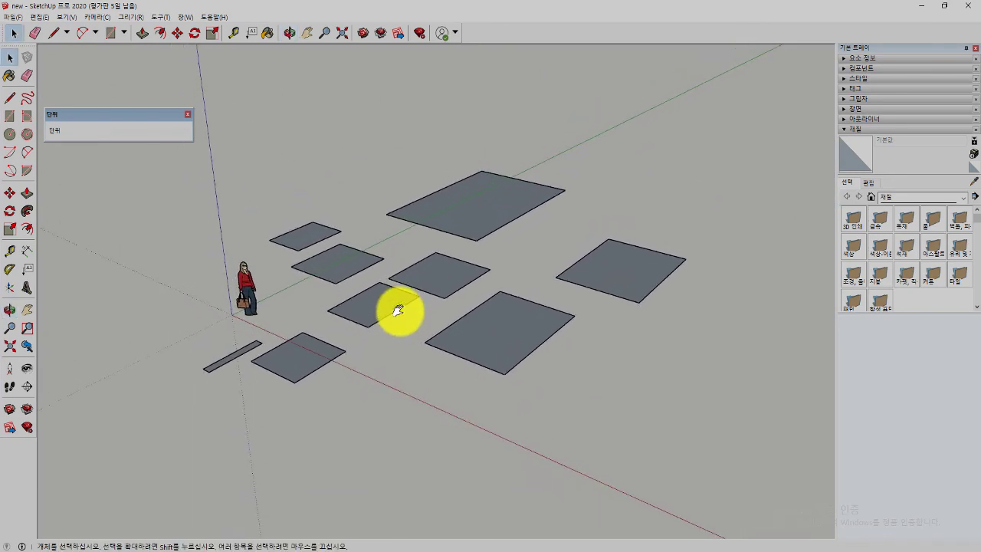
mouse_move(398, 305)
middle_down()
mouse_move(383, 328)
mouse_move(302, 333)
mouse_move(283, 259)
mouse_move(320, 193)
mouse_move(504, 193)
mouse_move(547, 278)
mouse_move(443, 323)
mouse_move(409, 291)
middle_up()
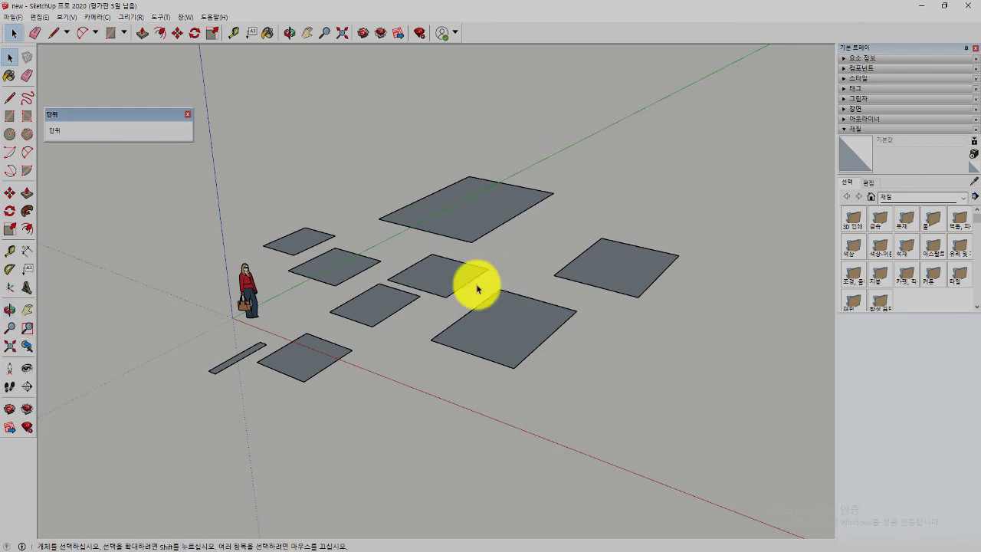
middle_drag(456, 317, 355, 297)
mouse_move(490, 201)
mouse_down()
mouse_move(582, 293)
mouse_move(387, 302)
mouse_move(390, 115)
mouse_move(412, 82)
mouse_move(404, 263)
mouse_move(411, 284)
mouse_up()
key(space)
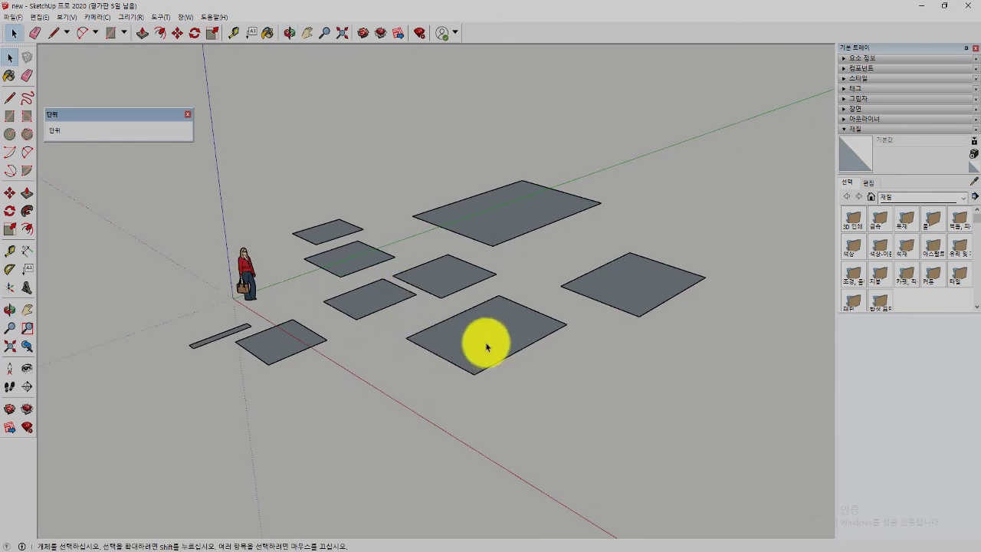
mouse_move(501, 340)
middle_down()
mouse_move(478, 313)
mouse_move(396, 350)
mouse_move(414, 232)
mouse_move(535, 216)
mouse_move(585, 333)
mouse_move(456, 335)
mouse_move(501, 208)
mouse_move(643, 154)
mouse_move(567, 324)
mouse_move(464, 355)
mouse_move(501, 177)
mouse_move(662, 279)
mouse_move(581, 344)
middle_up()
Deselect everything and bring up the context menu of the right-hand ground rectangle.
click(589, 372)
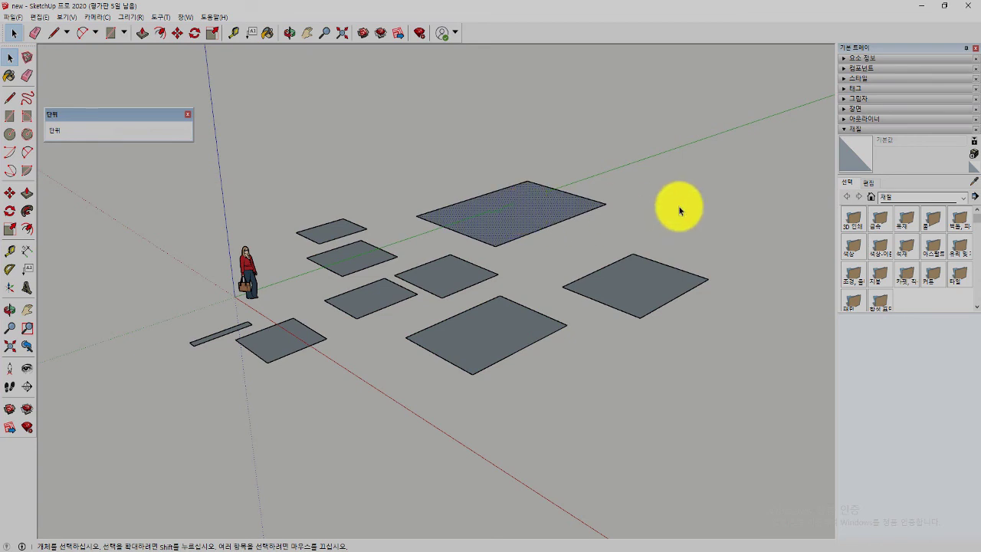
right_click(634, 268)
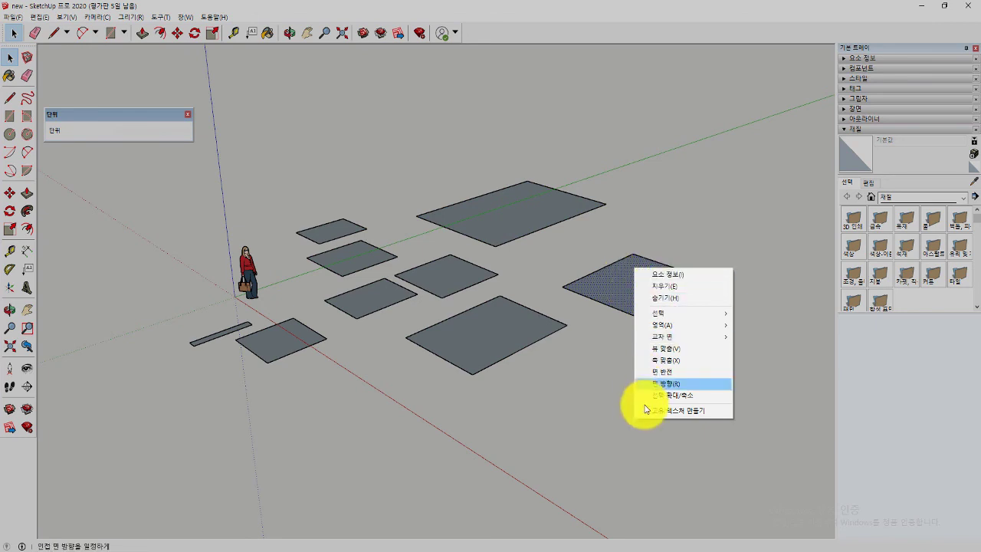
Close the context menu, deselect the rectangle, and orbit to a lower, flatter view.
click(668, 227)
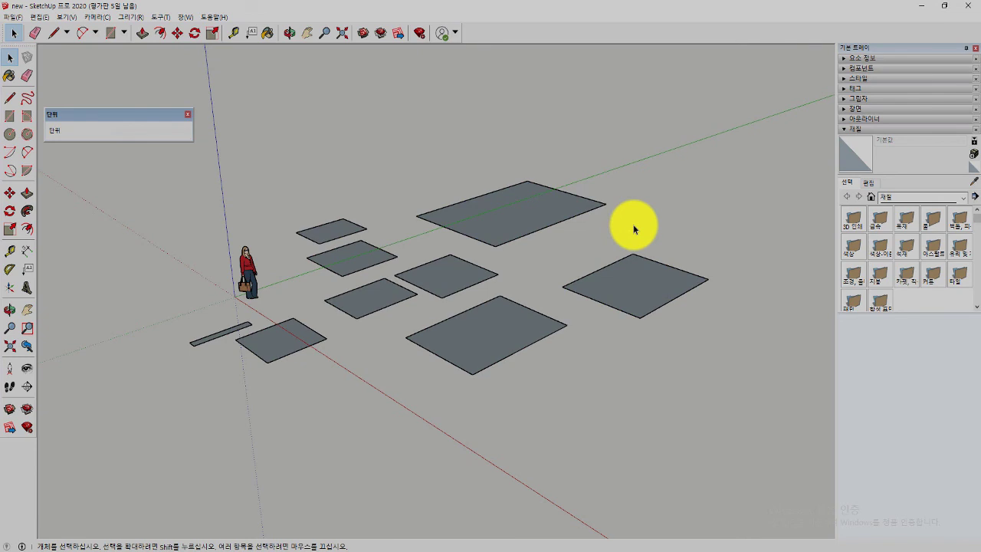
middle_drag(555, 233, 548, 255)
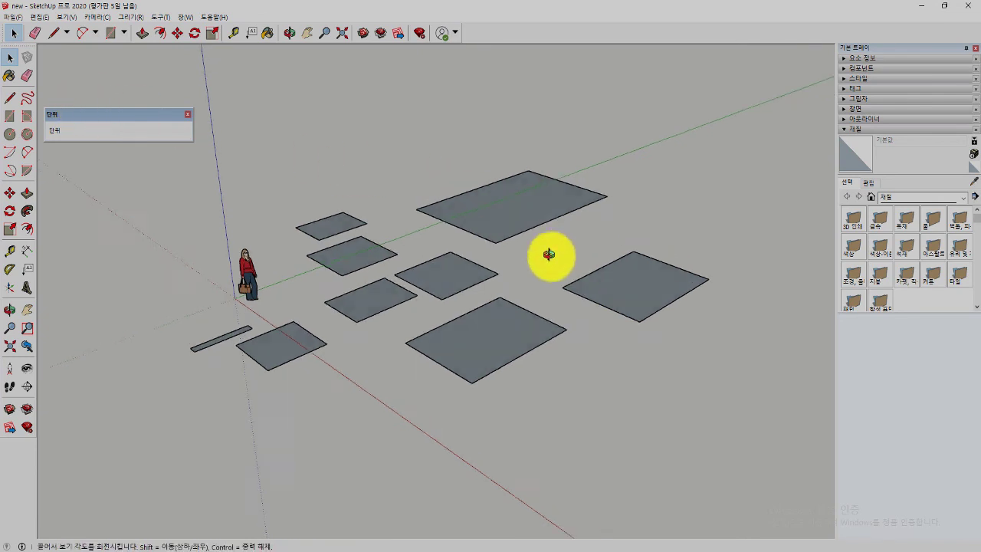
scroll(537, 246, up, 2)
scroll(506, 218, up, 2)
scroll(517, 205, up, 2)
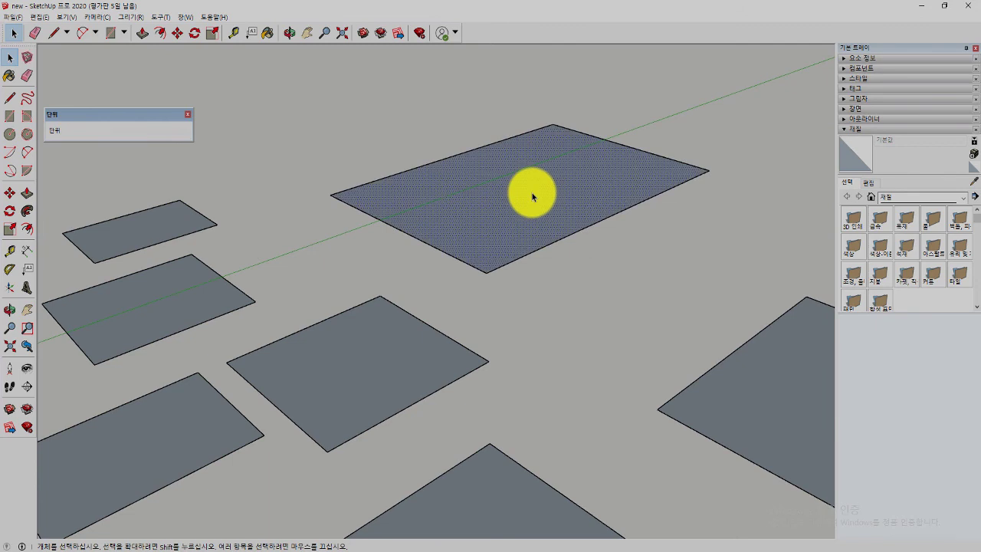
mouse_move(533, 197)
middle_down()
mouse_move(465, 83)
mouse_move(652, 114)
mouse_move(543, 333)
mouse_move(416, 169)
mouse_move(482, 10)
mouse_move(631, 83)
mouse_move(574, 240)
mouse_move(377, 180)
mouse_move(481, 17)
mouse_move(521, 175)
middle_up()
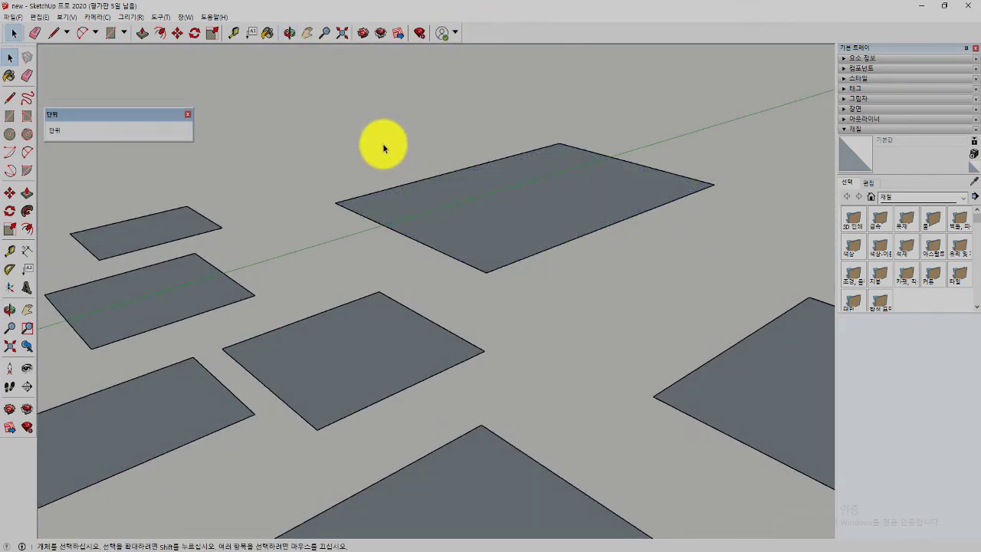
scroll(423, 188, down, 4)
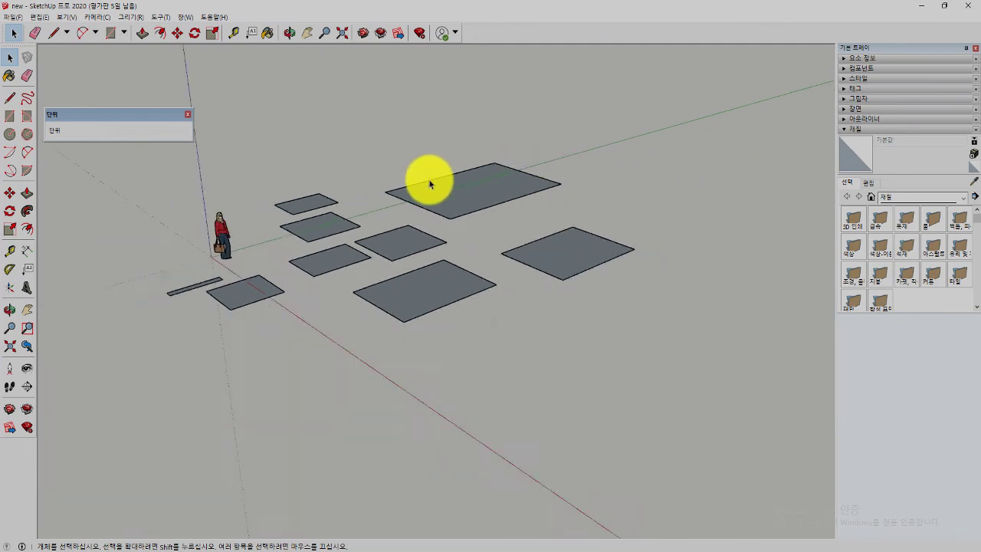
scroll(417, 188, down, 1)
scroll(368, 178, up, 2)
scroll(341, 163, up, 2)
scroll(342, 161, up, 1)
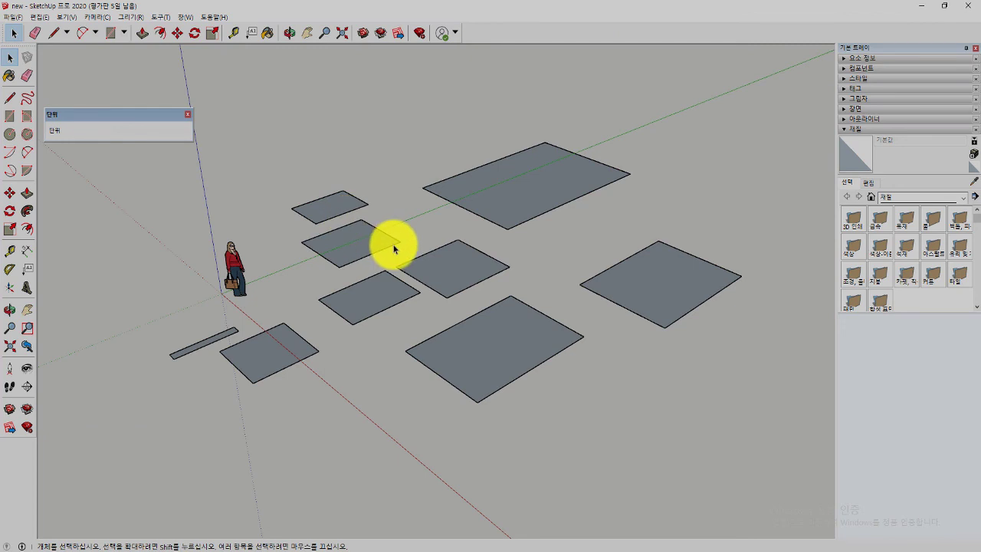
Orbit until the vertical axis stands upright and bring the origin near centre.
mouse_move(307, 284)
middle_down()
mouse_move(419, 285)
mouse_move(401, 302)
mouse_move(530, 222)
mouse_move(508, 237)
middle_up()
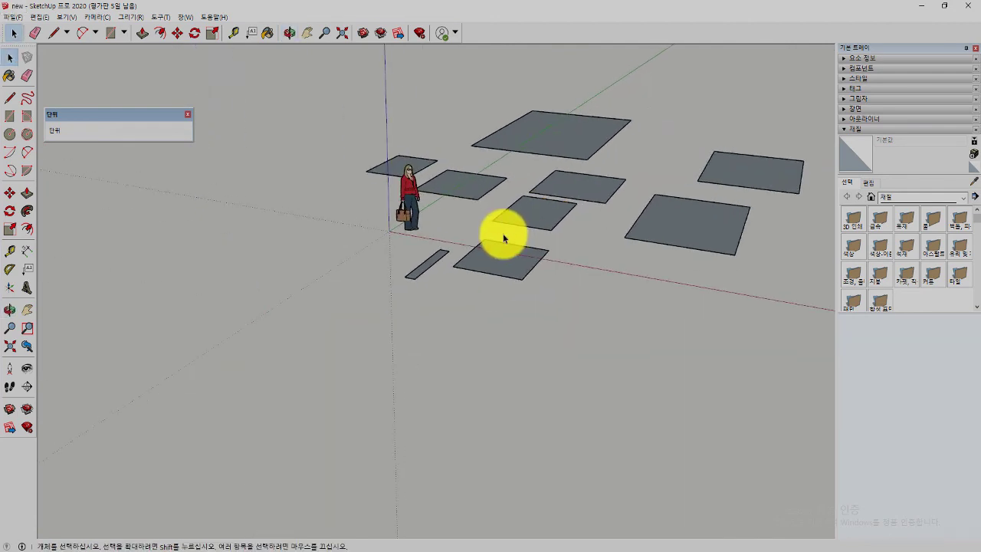
scroll(504, 238, up, 3)
scroll(445, 256, down, 1)
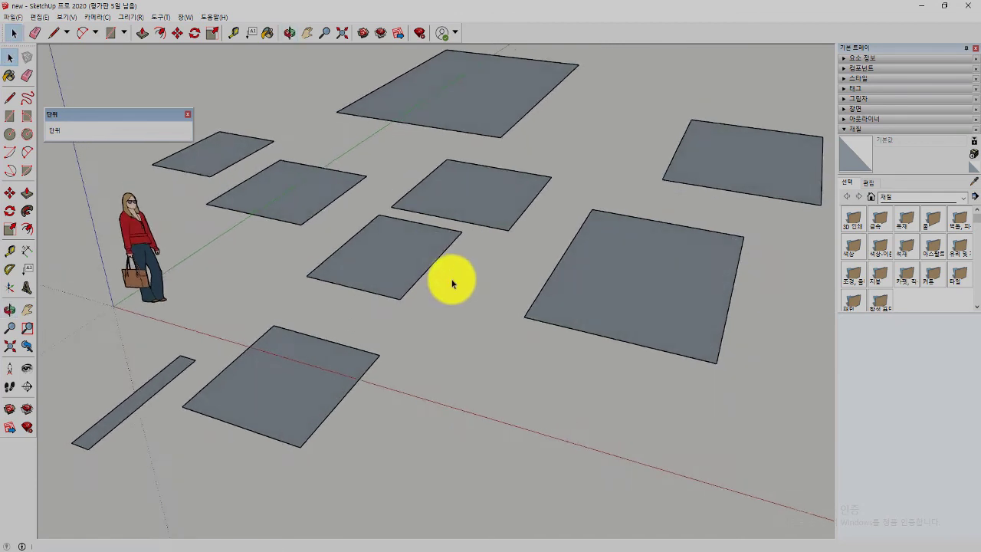
scroll(449, 276, down, 2)
scroll(430, 284, down, 2)
mouse_move(416, 292)
middle_down()
mouse_move(605, 240)
mouse_move(516, 279)
middle_up()
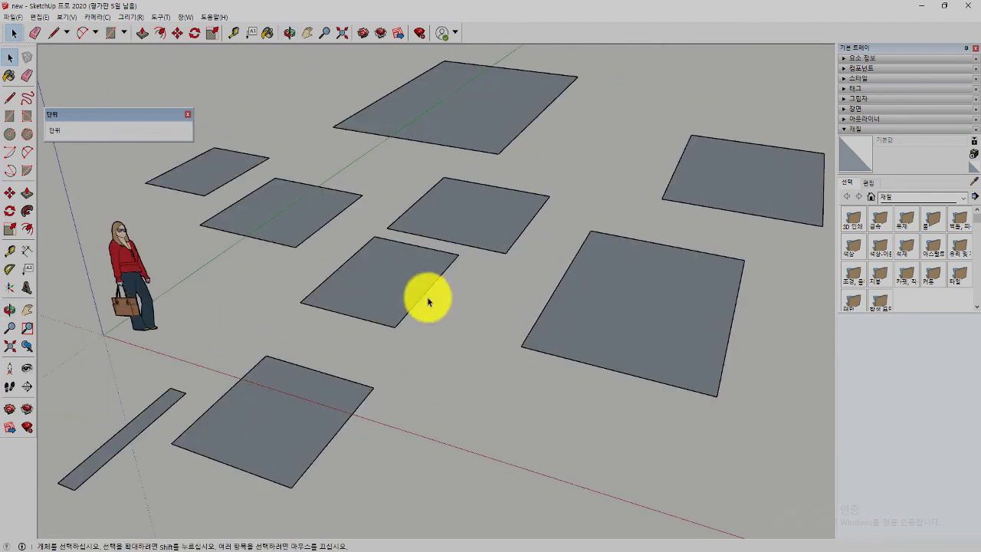
scroll(423, 302, down, 3)
scroll(403, 301, down, 2)
mouse_move(402, 301)
middle_down()
mouse_move(360, 311)
mouse_move(449, 247)
mouse_move(679, 127)
middle_up()
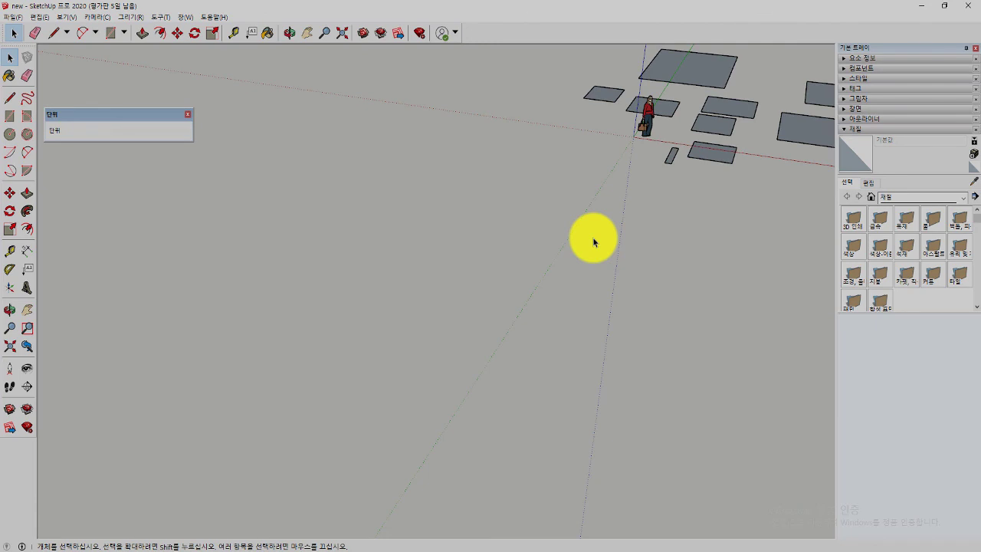
key(shift+z)
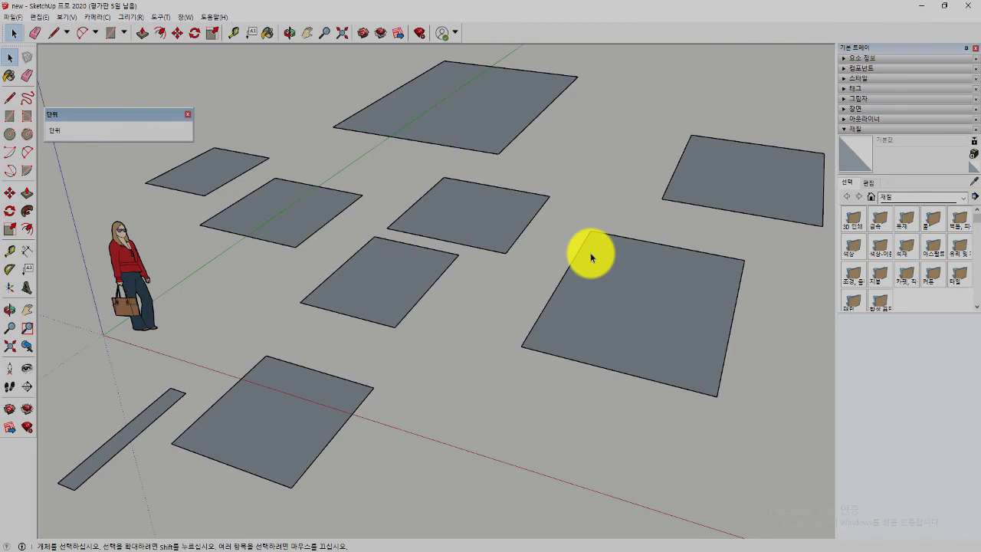
mouse_move(563, 279)
middle_down()
mouse_move(307, 143)
mouse_move(555, 231)
mouse_move(543, 245)
mouse_move(449, 267)
mouse_move(514, 276)
middle_up()
scroll(552, 246, down, 2)
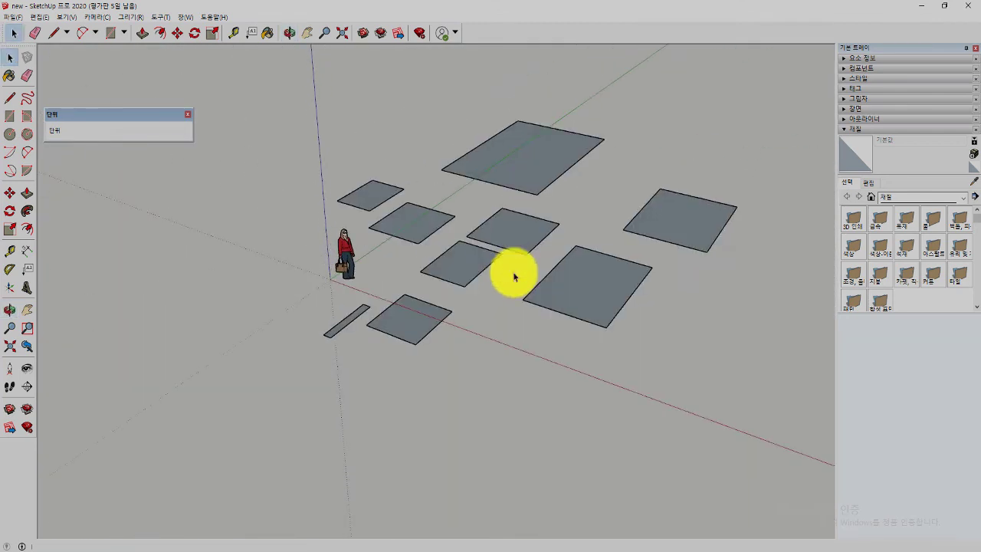
scroll(514, 276, up, 2)
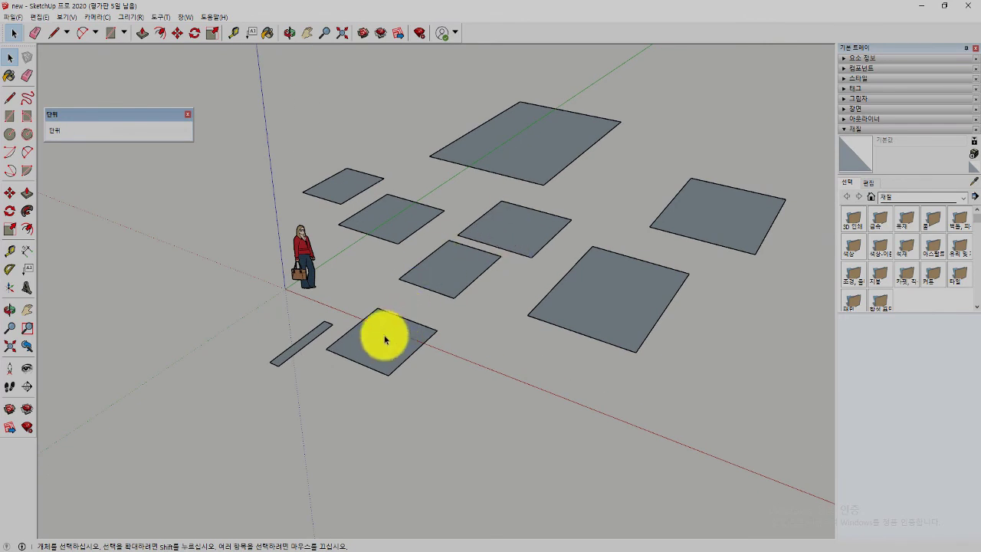
mouse_move(380, 353)
shift+middle_down()
mouse_move(576, 192)
mouse_move(690, 197)
shift+middle_up()
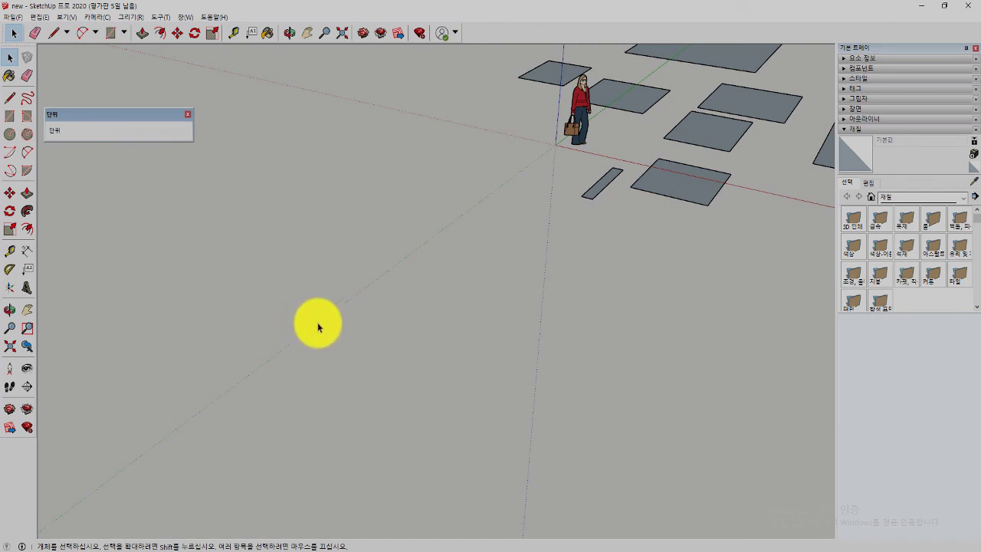
shift+middle_drag(318, 328, 395, 306)
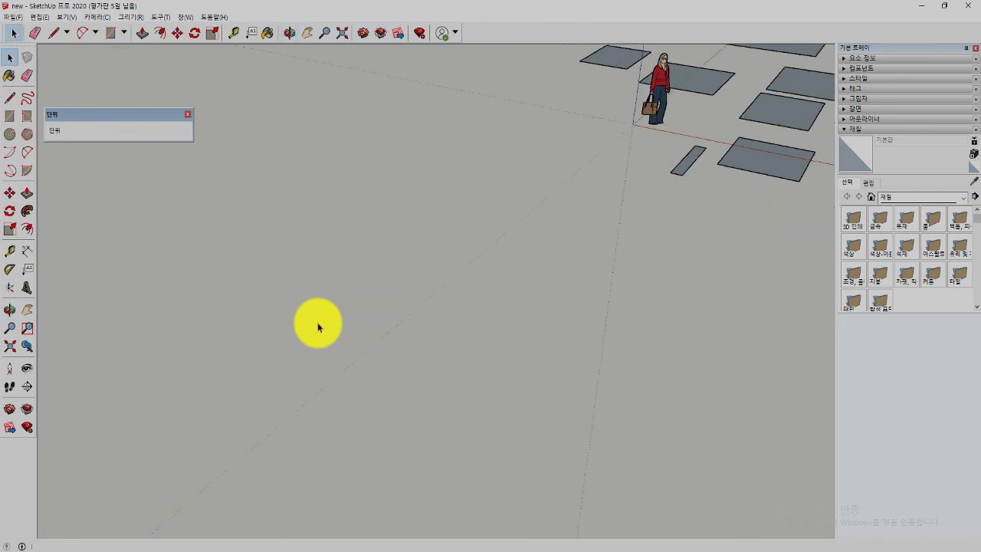
shift+middle_drag(318, 327, 318, 327)
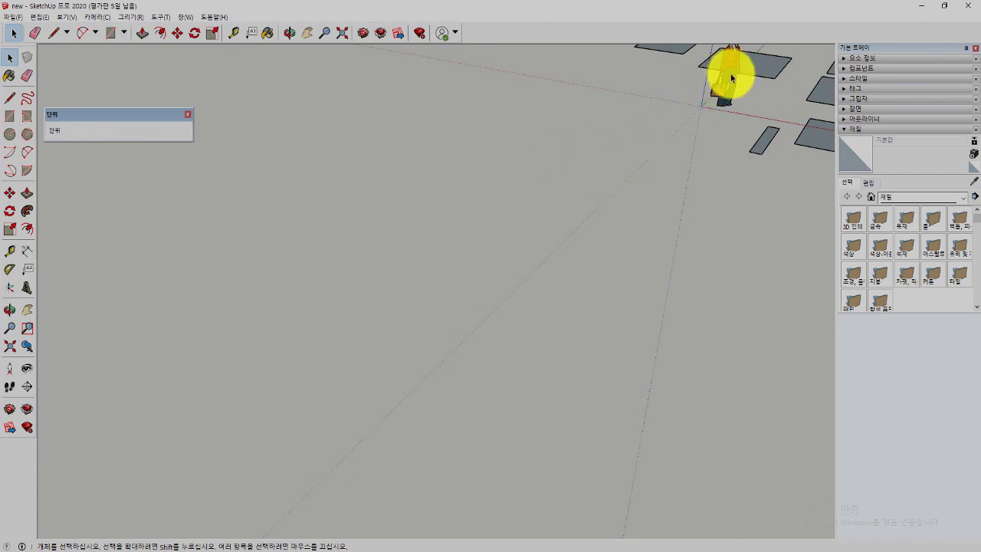
middle_click(731, 73)
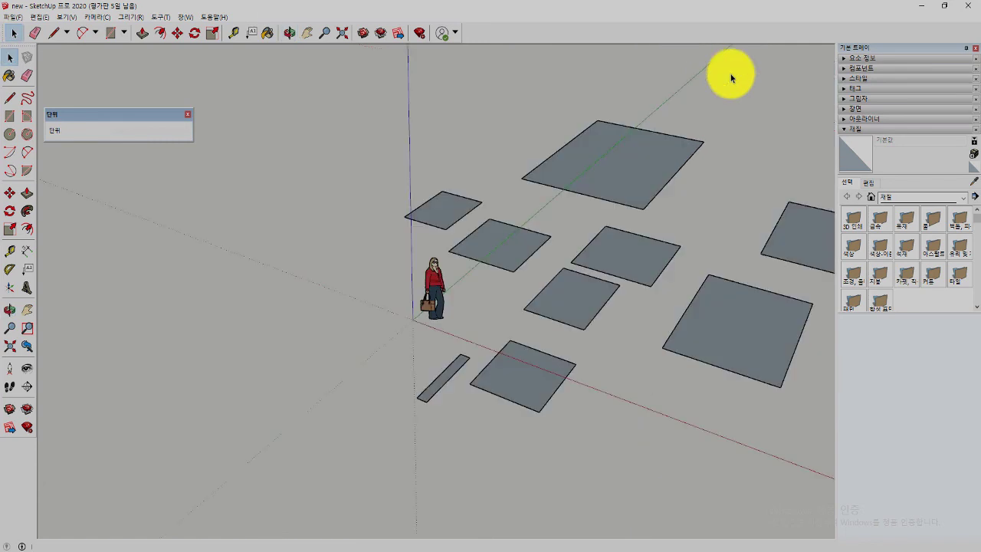
middle_click(445, 300)
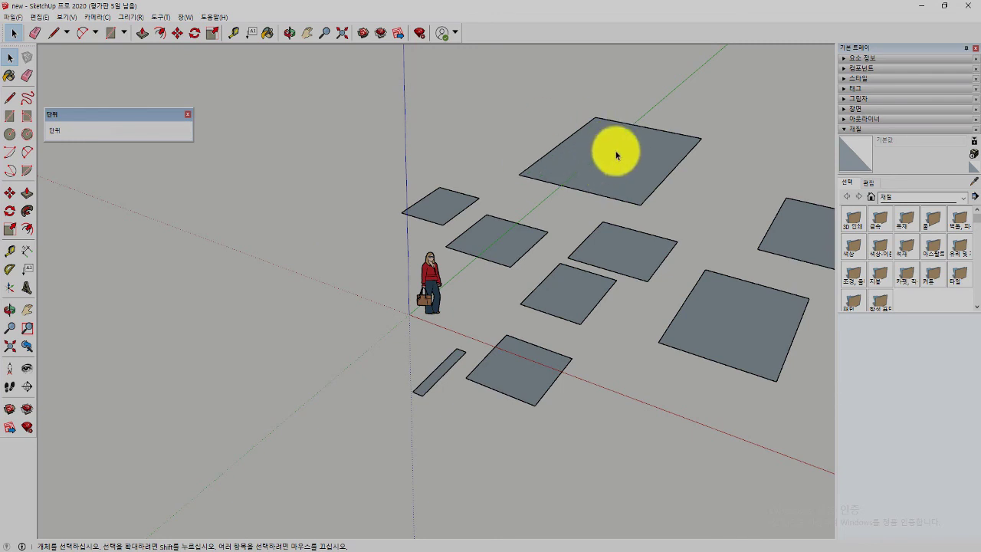
shift+middle_drag(615, 151, 533, 258)
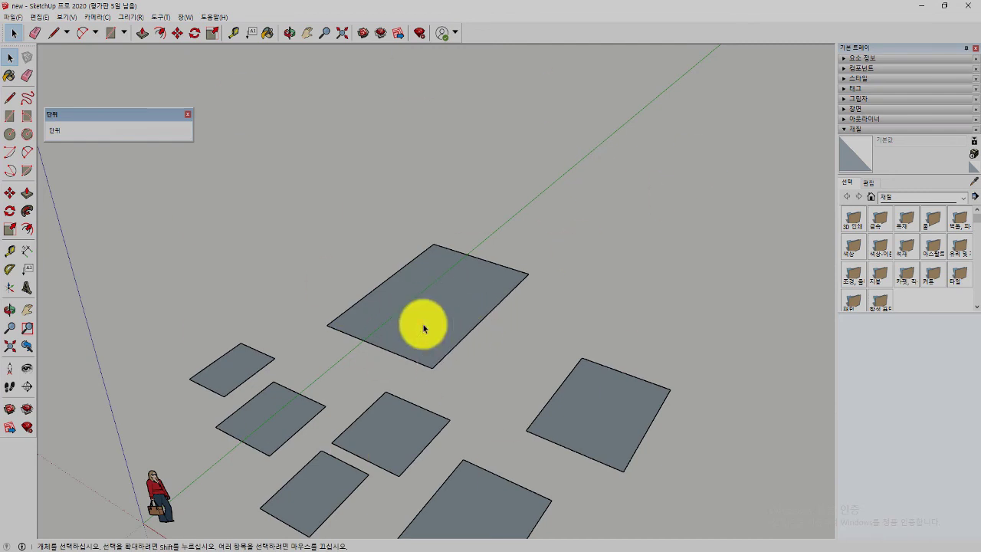
scroll(423, 328, down, 3)
scroll(405, 324, up, 2)
scroll(409, 337, up, 2)
scroll(409, 337, down, 3)
scroll(440, 268, up, 1)
scroll(403, 329, down, 2)
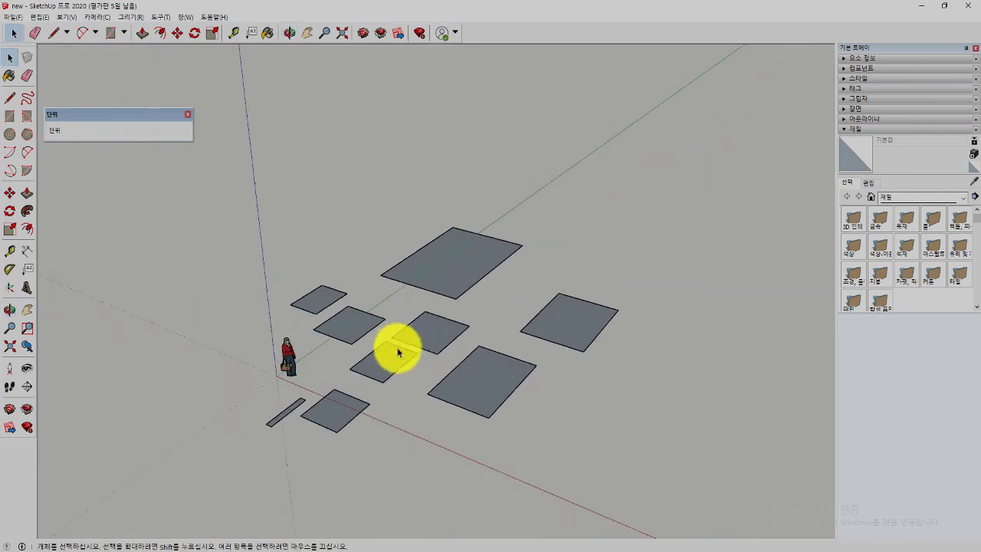
scroll(429, 338, down, 2)
scroll(418, 341, up, 3)
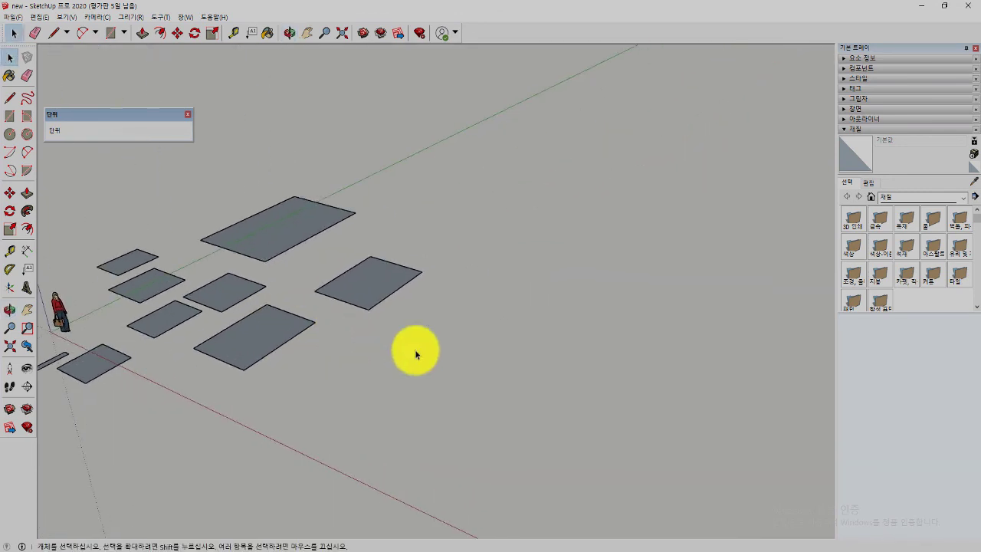
Draw four small squares beside the ground plots.
key(r)
click(406, 430)
click(446, 427)
click(500, 460)
click(549, 454)
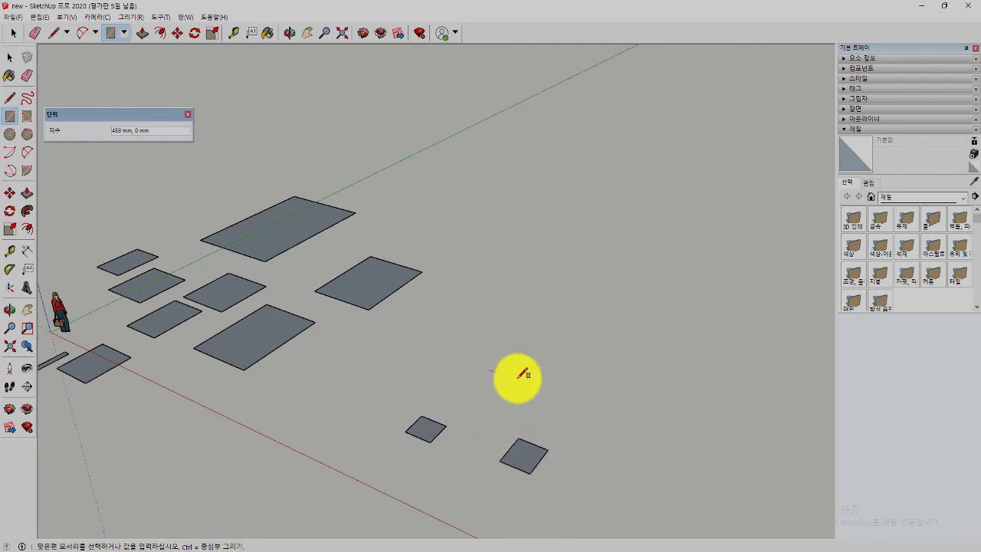
click(529, 381)
click(573, 405)
click(617, 396)
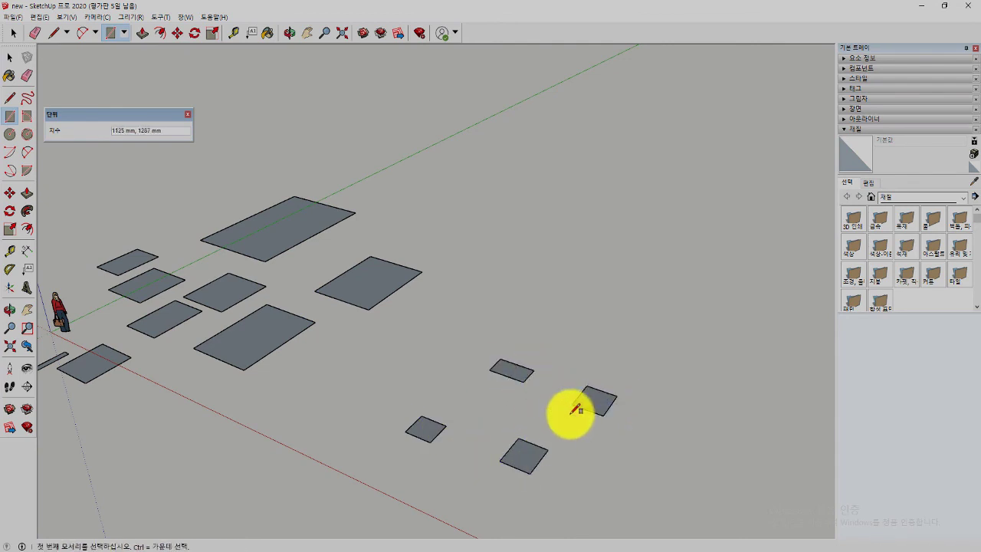
Push/pull all four squares into equal-height white towers and select the middle tower's front face.
key(p)
click(434, 441)
click(457, 337)
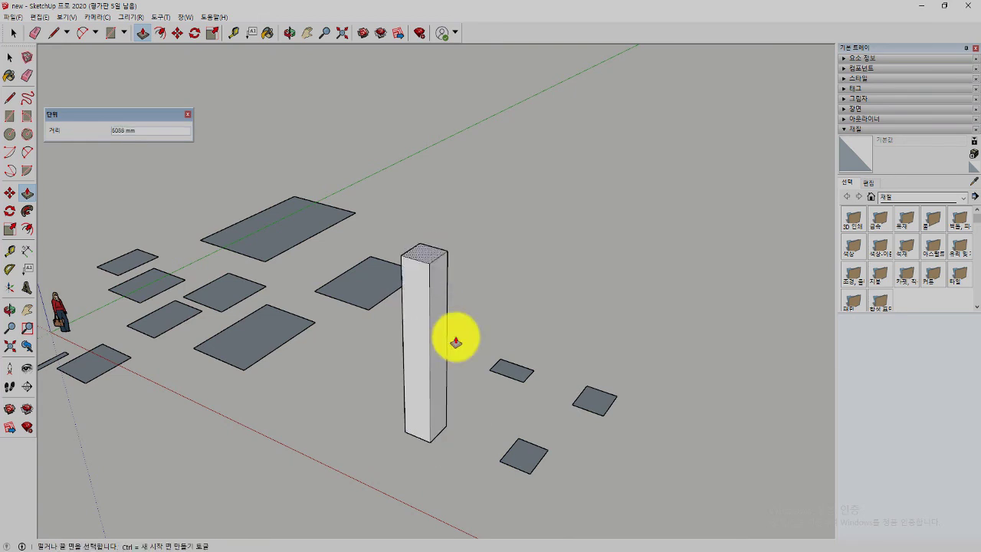
double_click(515, 374)
double_click(592, 400)
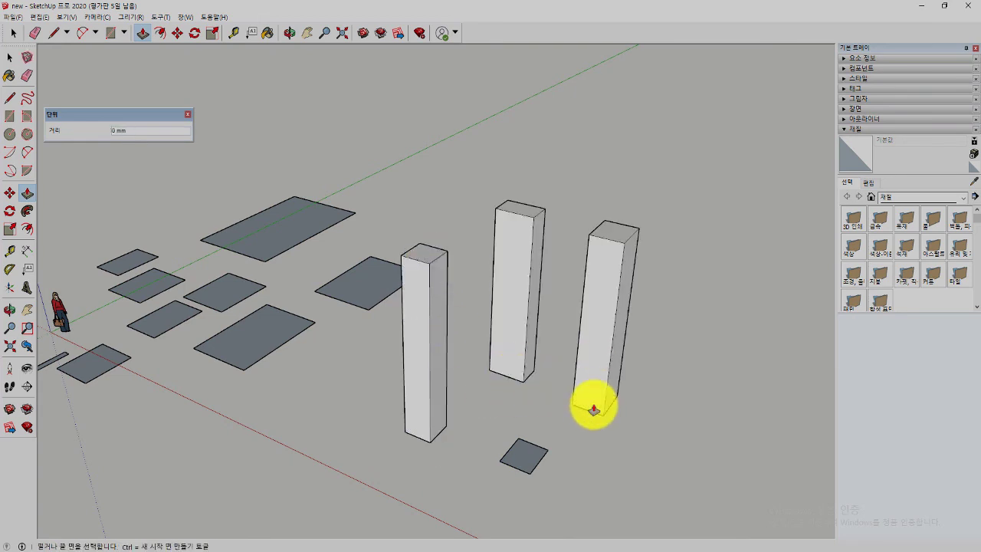
double_click(530, 454)
key(space)
mouse_move(329, 394)
middle_down()
mouse_move(486, 322)
mouse_move(447, 292)
mouse_move(438, 322)
mouse_move(383, 322)
mouse_move(383, 181)
mouse_move(494, 347)
middle_up()
click(434, 289)
click(544, 433)
Orbit and pan to frame the whole scene, then select the front tower's front face.
click(449, 292)
mouse_move(449, 291)
middle_down()
mouse_move(368, 376)
mouse_move(437, 335)
mouse_move(504, 412)
middle_up()
click(503, 410)
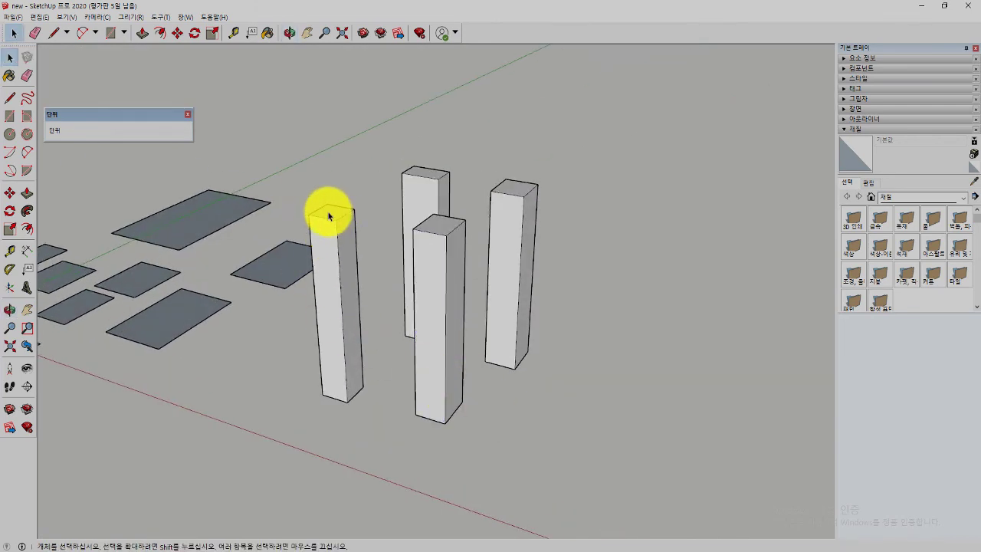
shift+middle_drag(328, 216, 439, 290)
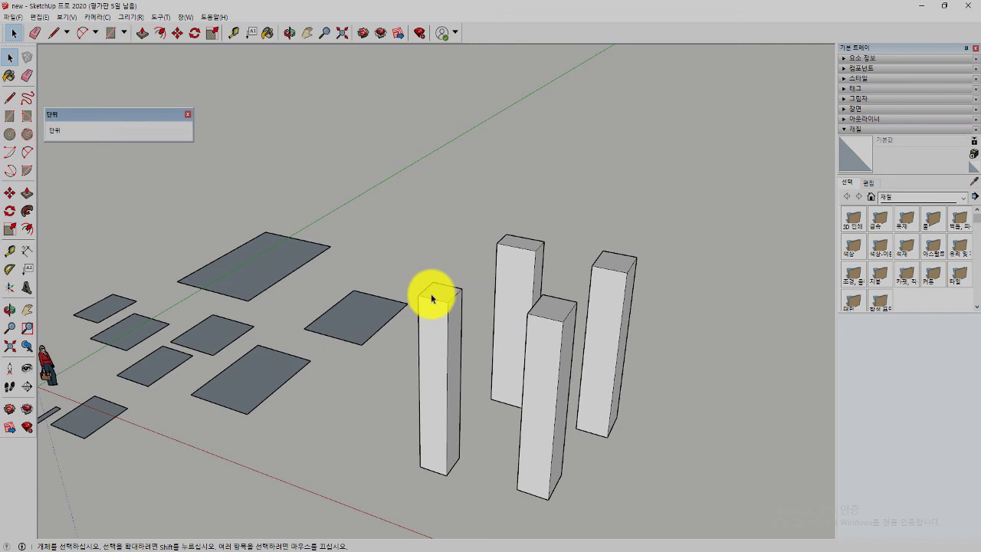
mouse_move(323, 406)
middle_down()
mouse_move(438, 284)
mouse_move(431, 313)
mouse_move(476, 329)
middle_up()
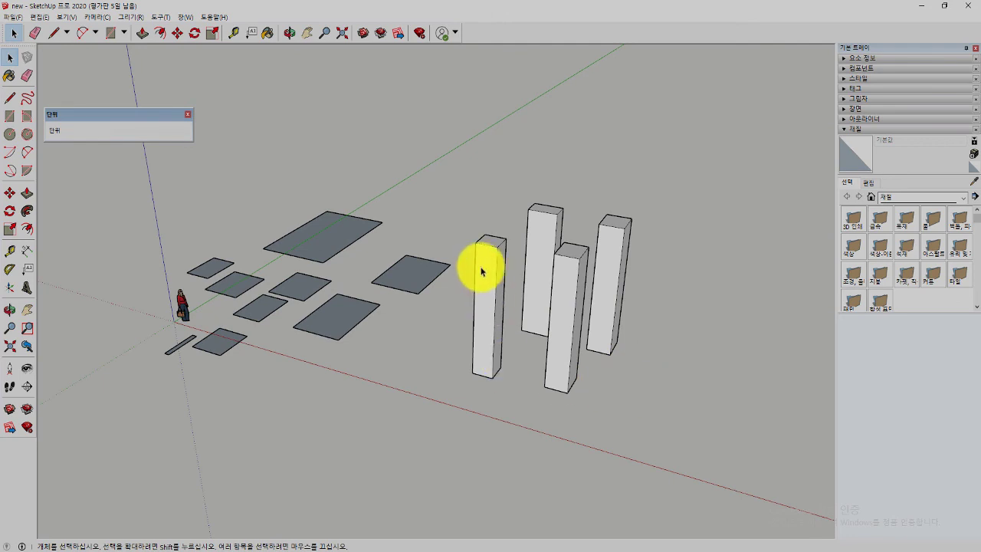
click(567, 298)
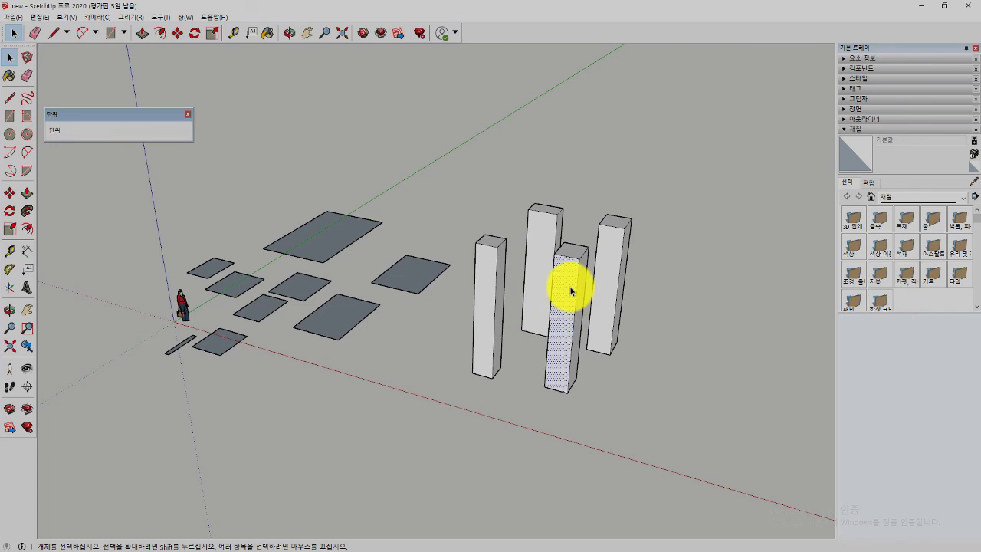
right_click(571, 290)
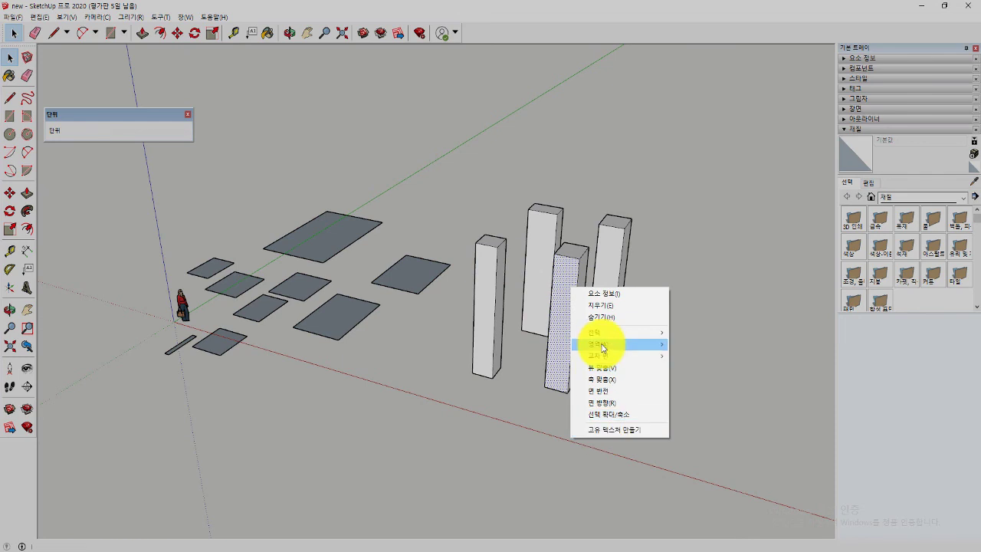
click(729, 274)
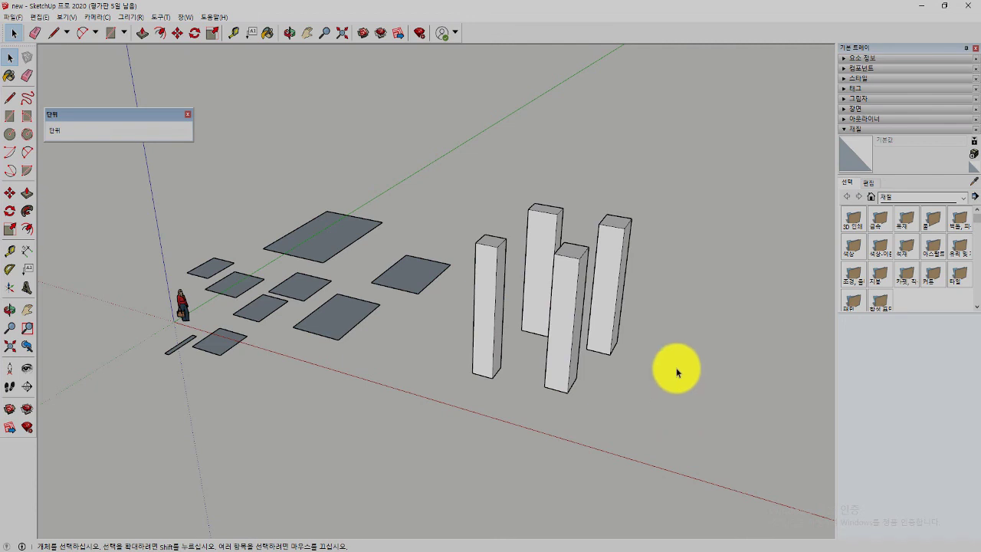
scroll(617, 328, up, 2)
middle_drag(618, 328, 595, 345)
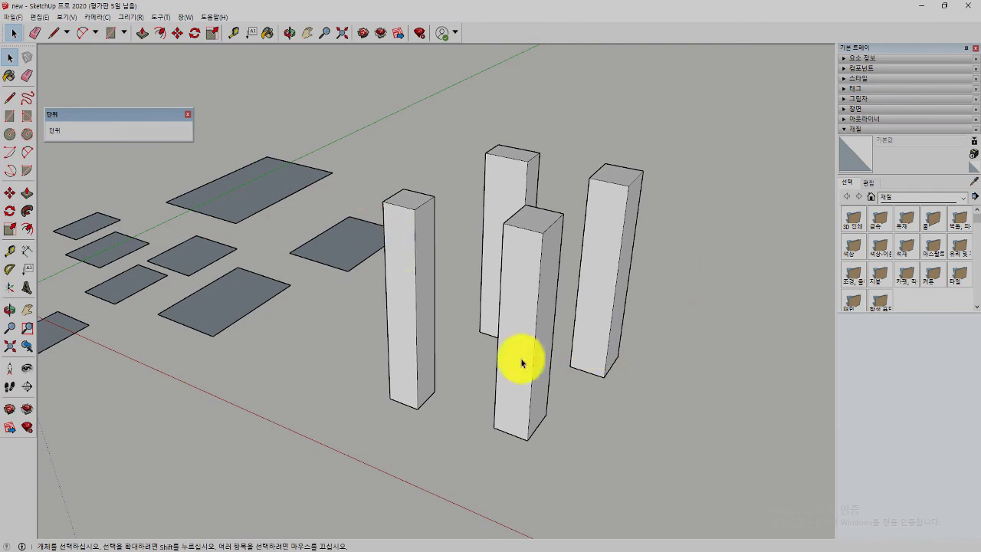
scroll(493, 195, down, 2)
scroll(494, 197, down, 2)
scroll(495, 197, up, 1)
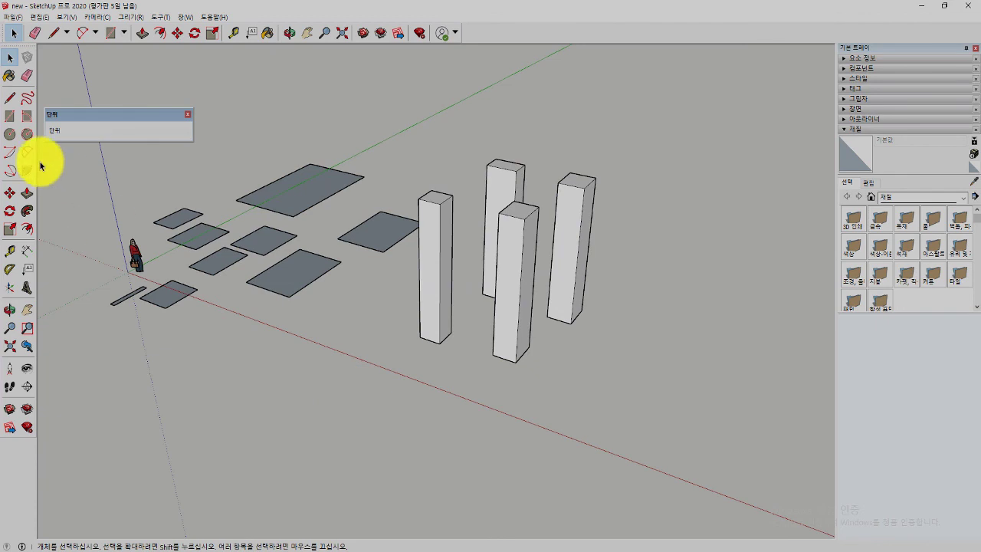
Draw a square in front of the towers and push/pull it up 5437 mm into a block.
click(10, 119)
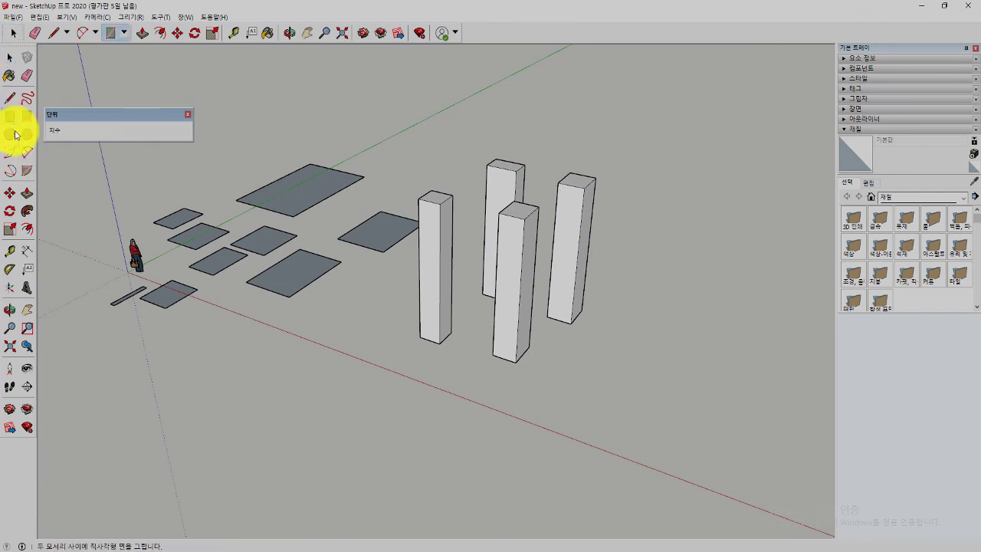
click(287, 439)
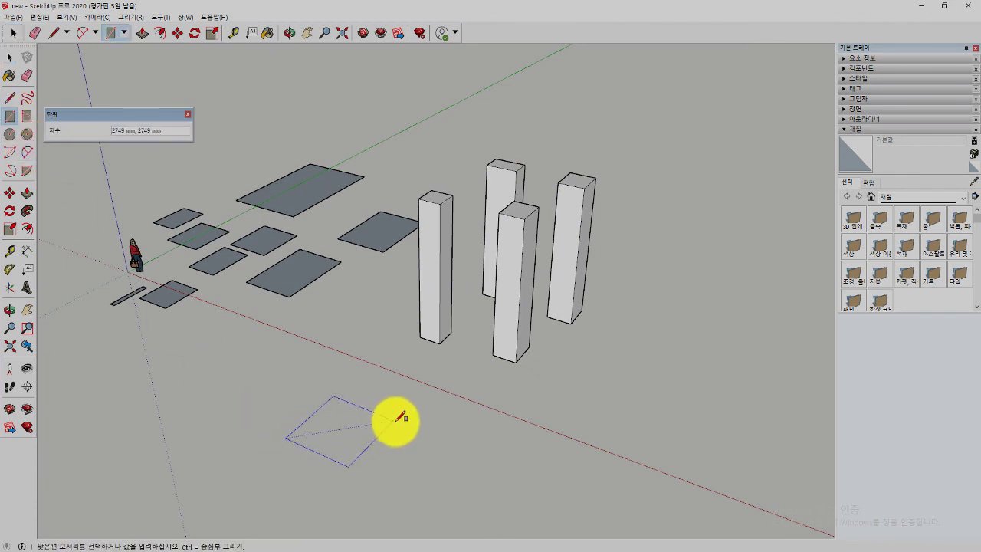
click(383, 420)
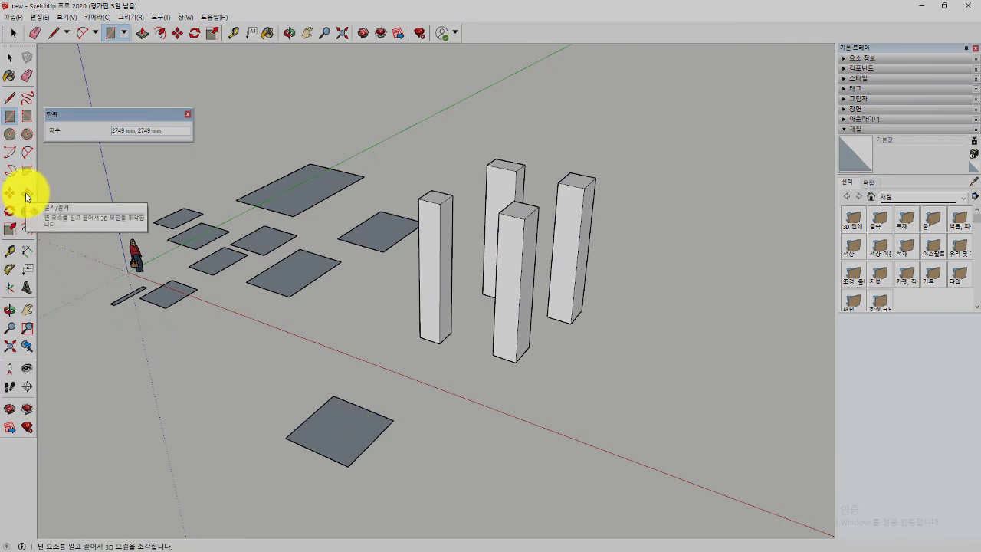
click(27, 196)
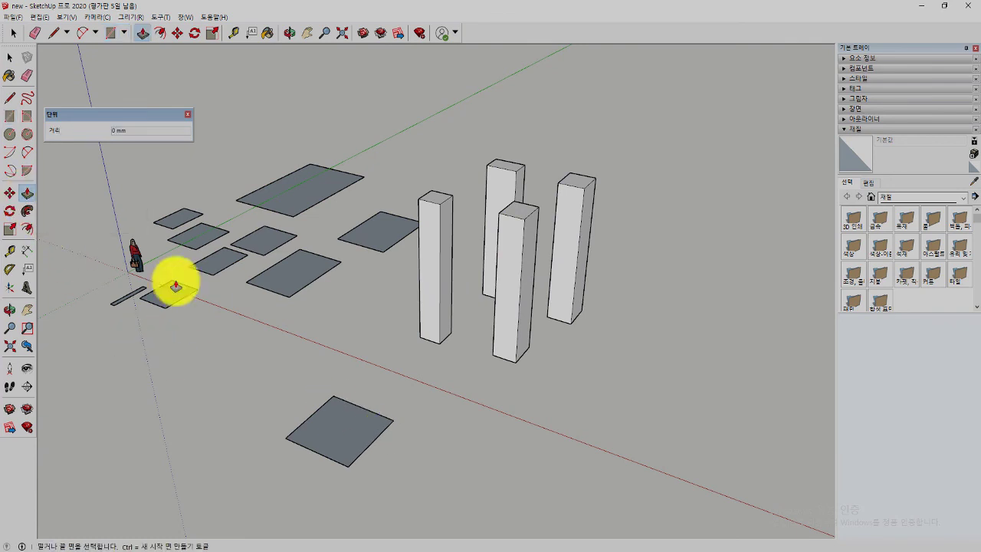
click(338, 431)
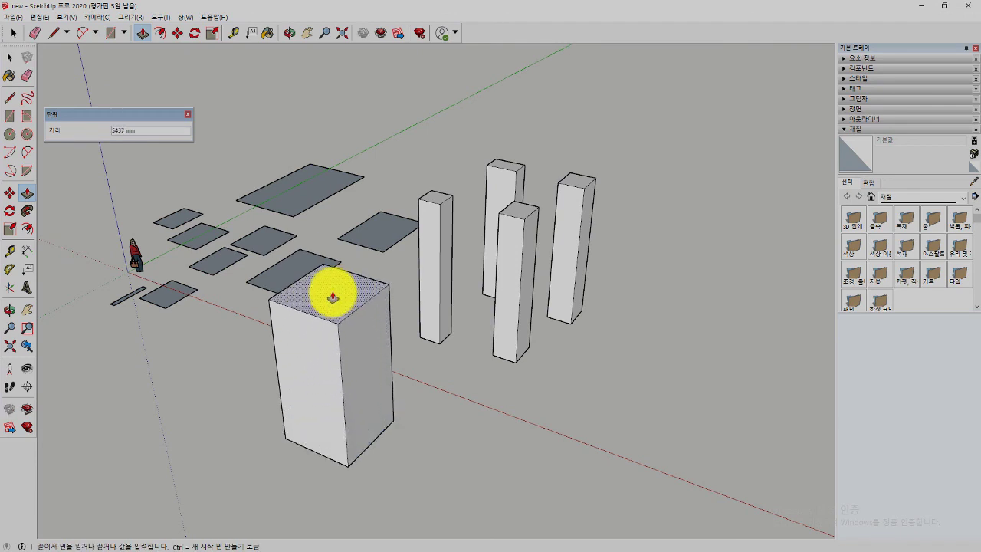
click(331, 293)
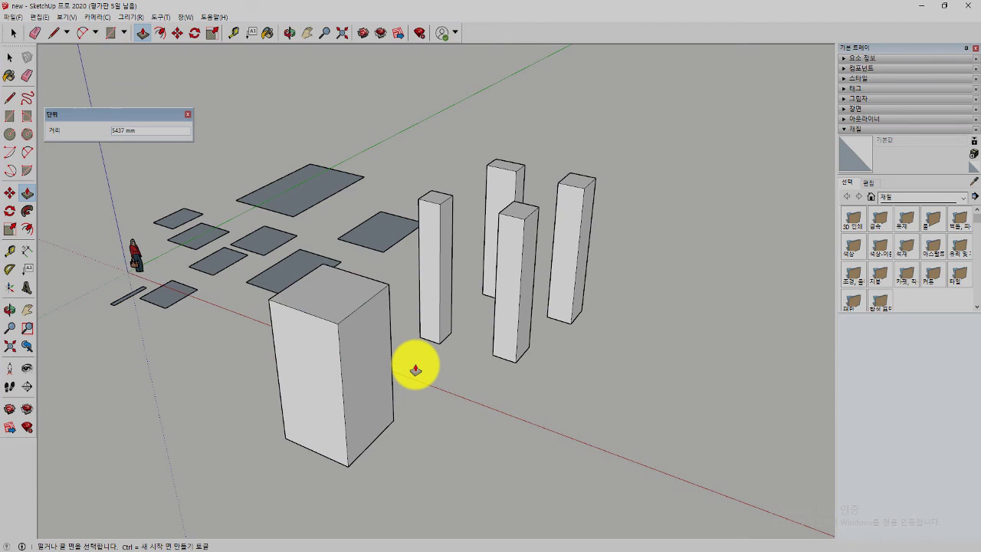
key(space)
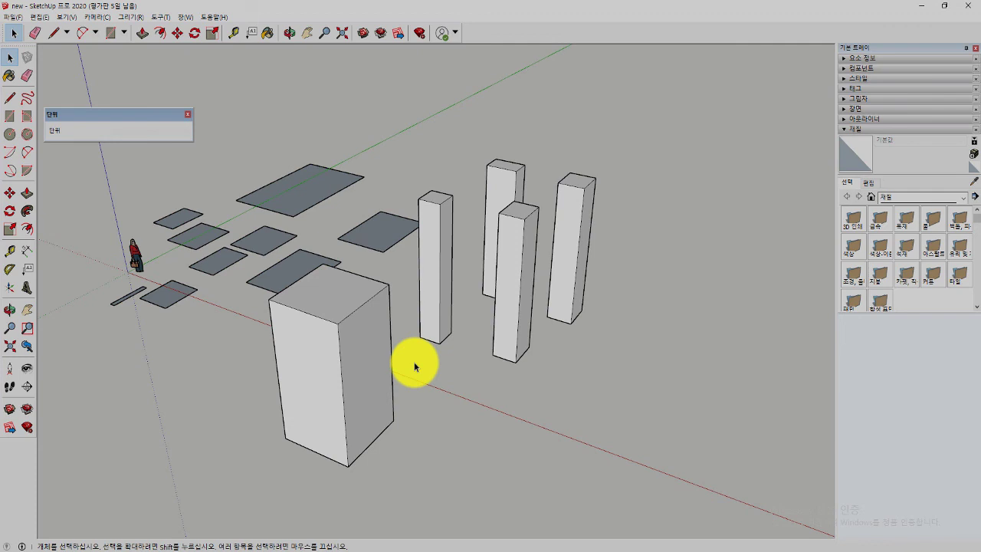
middle_drag(380, 371, 385, 371)
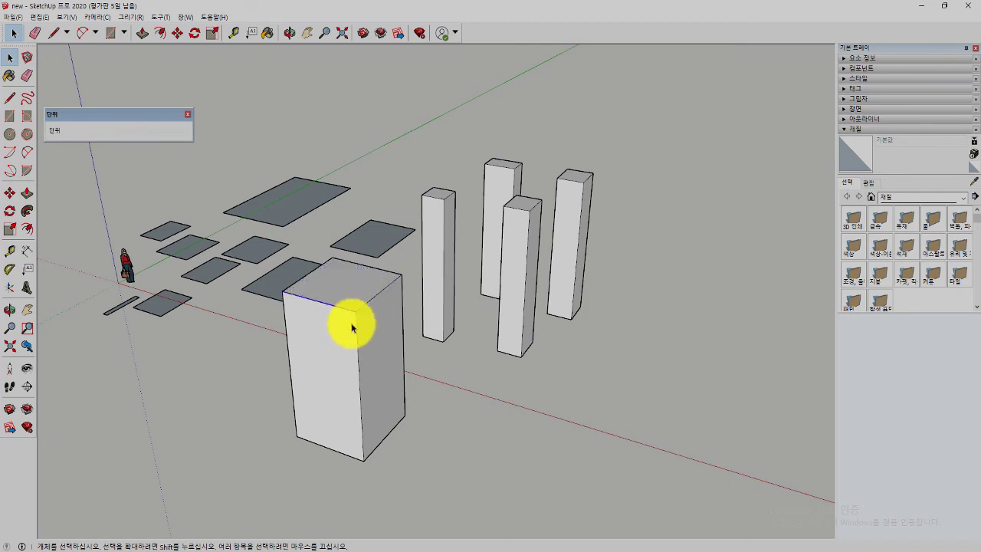
click(355, 327)
click(373, 300)
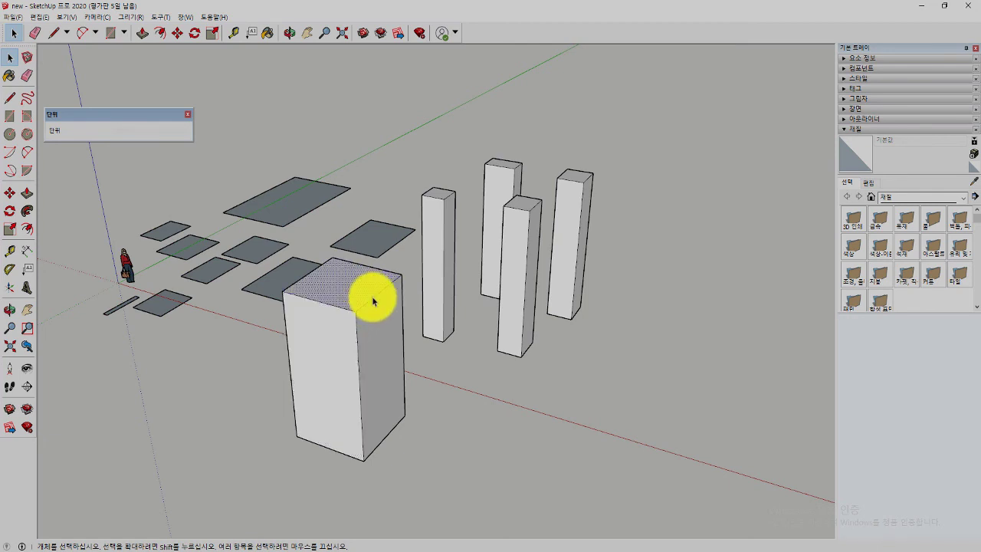
click(330, 313)
click(341, 285)
click(376, 329)
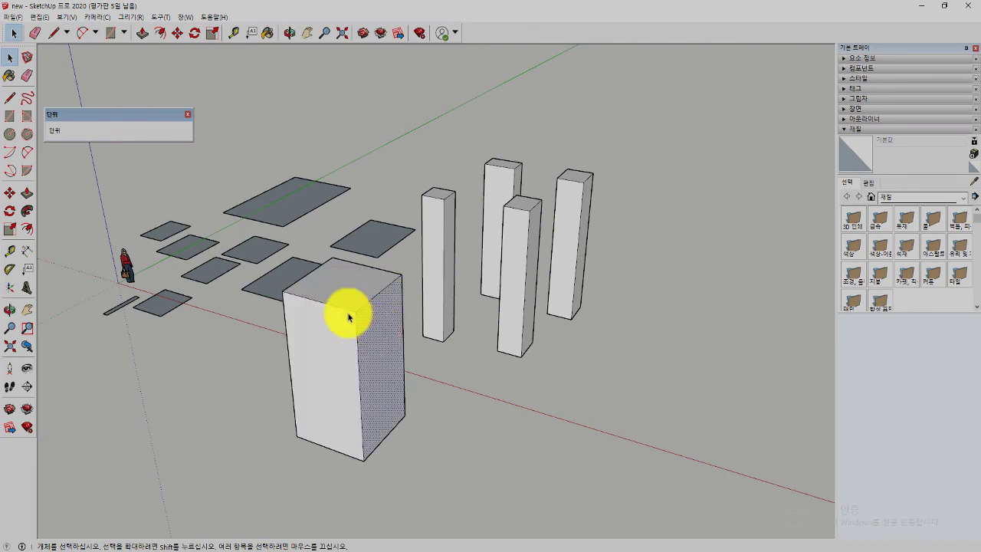
click(353, 296)
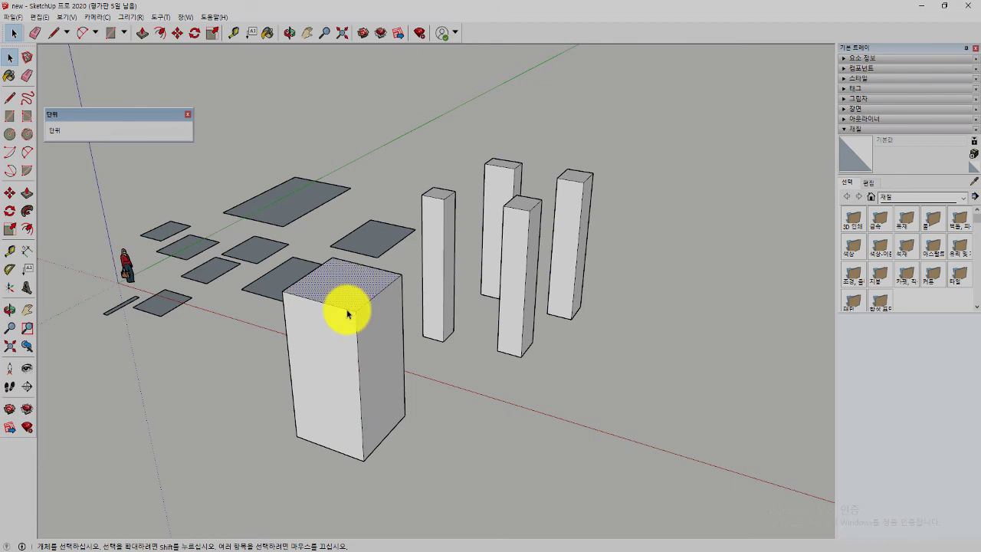
click(328, 338)
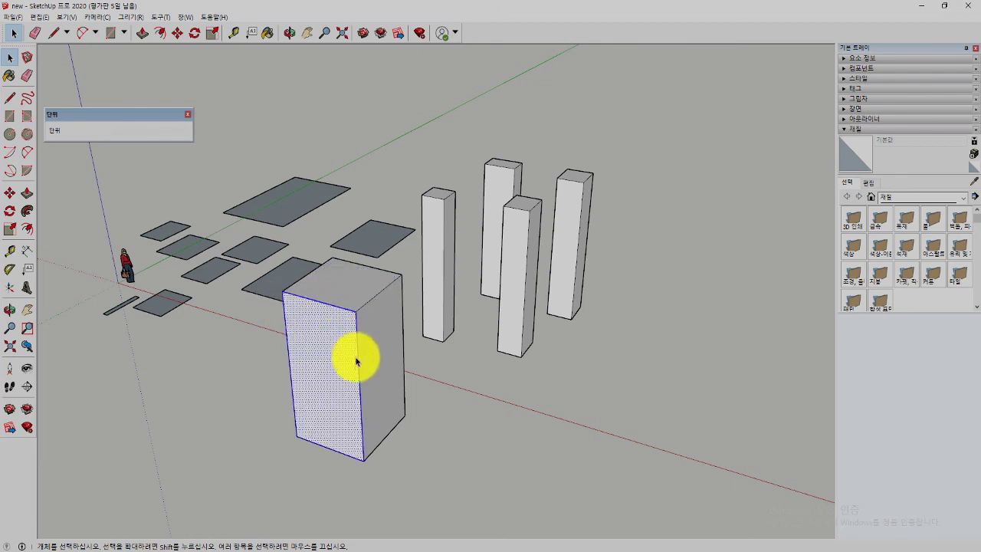
click(230, 370)
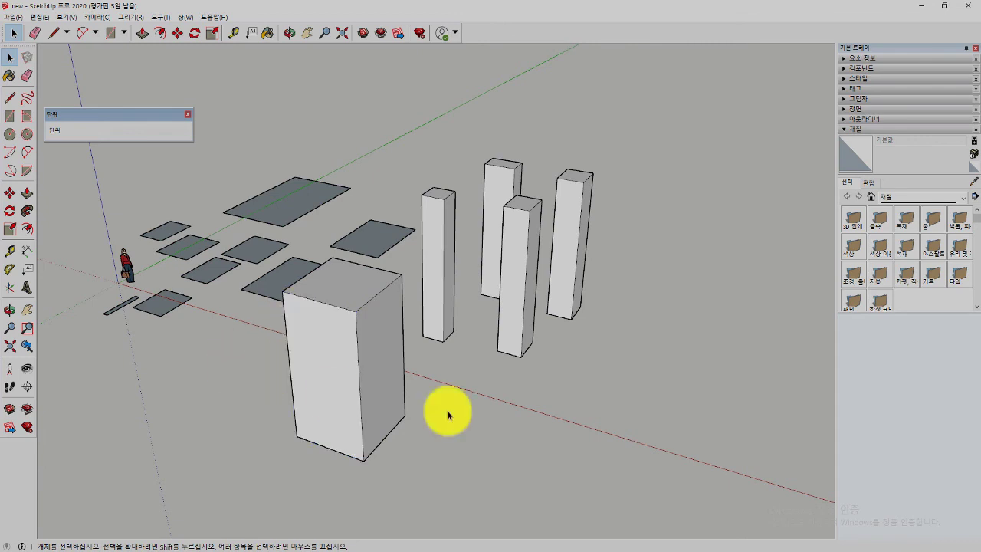
triple_click(322, 337)
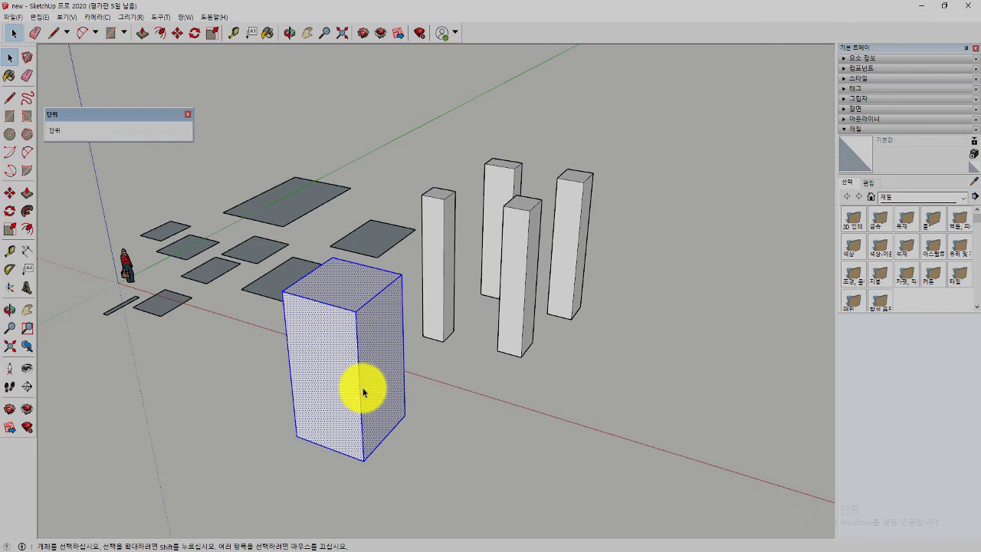
click(454, 435)
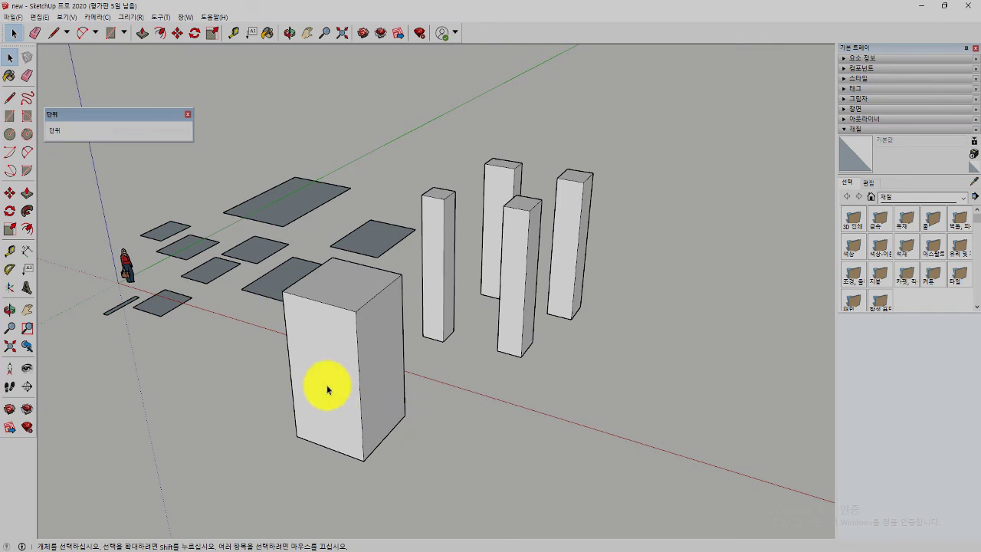
click(322, 357)
click(358, 385)
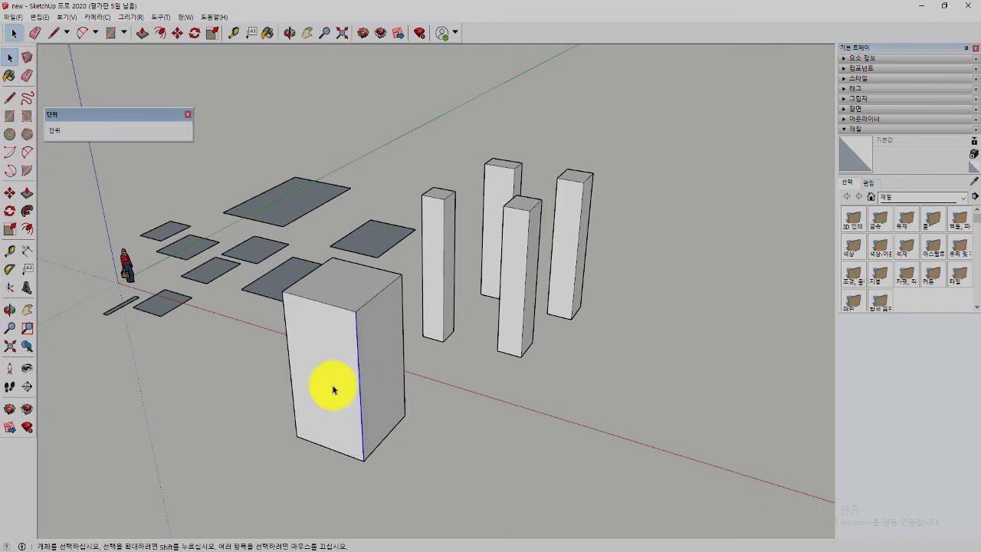
click(247, 391)
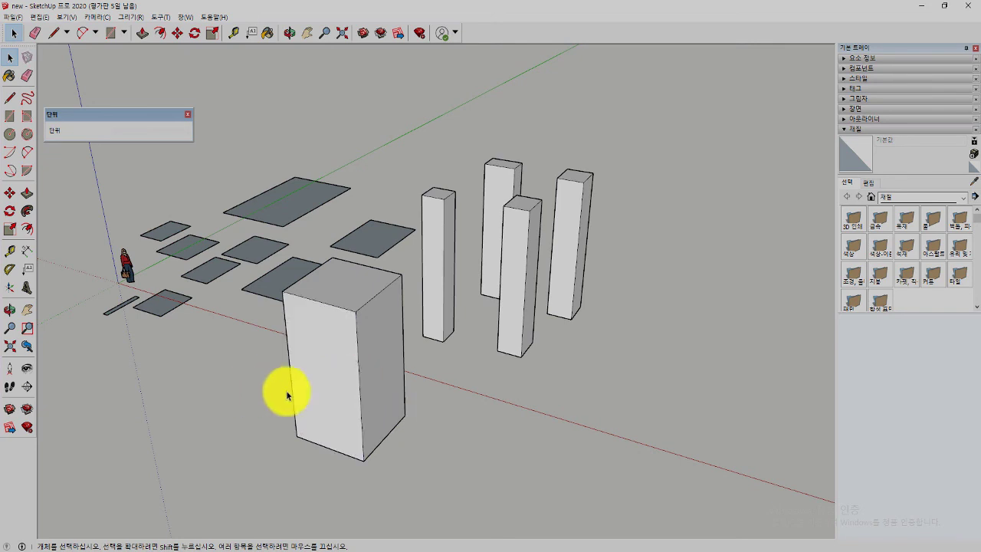
double_click(328, 368)
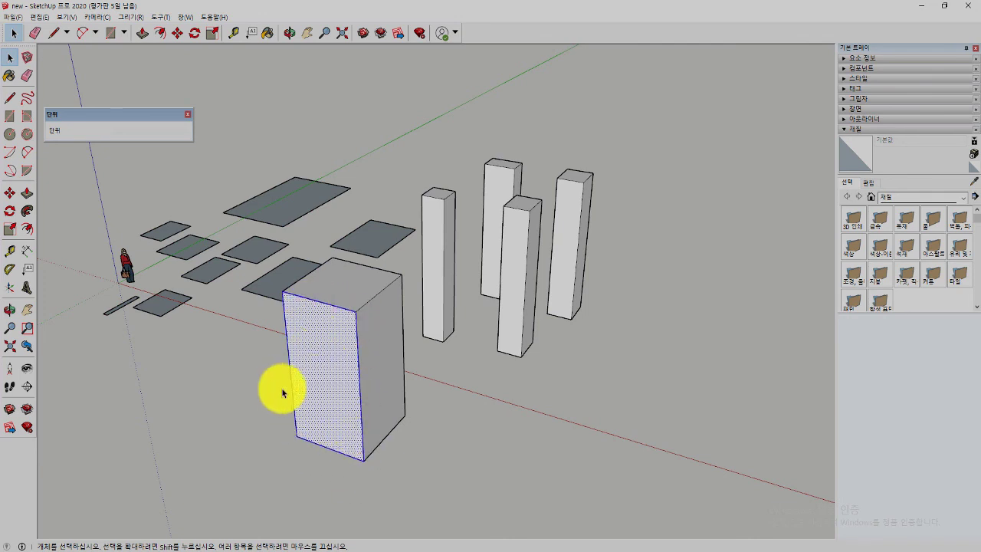
click(245, 390)
double_click(334, 365)
click(333, 364)
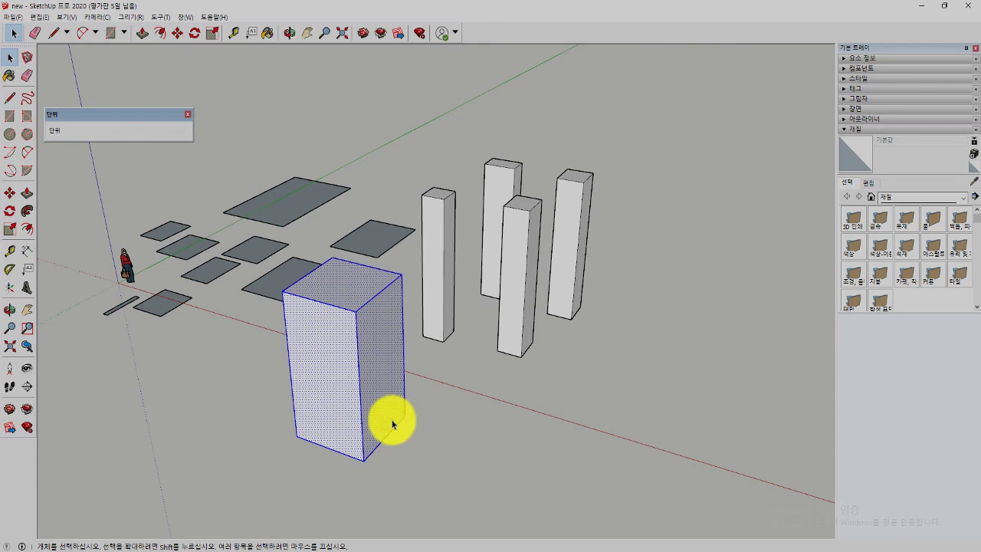
click(485, 419)
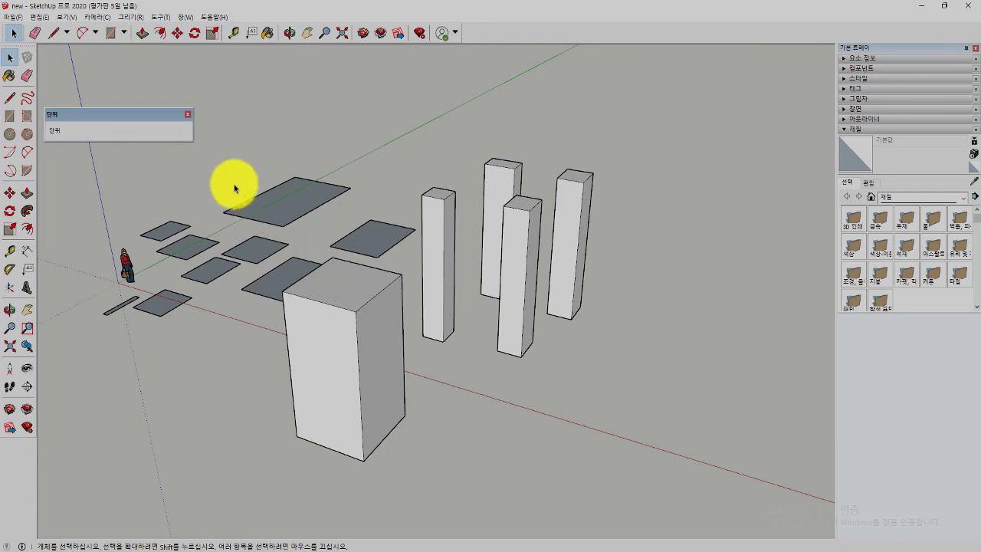
scroll(267, 261, down, 1)
scroll(260, 266, down, 2)
scroll(263, 267, down, 2)
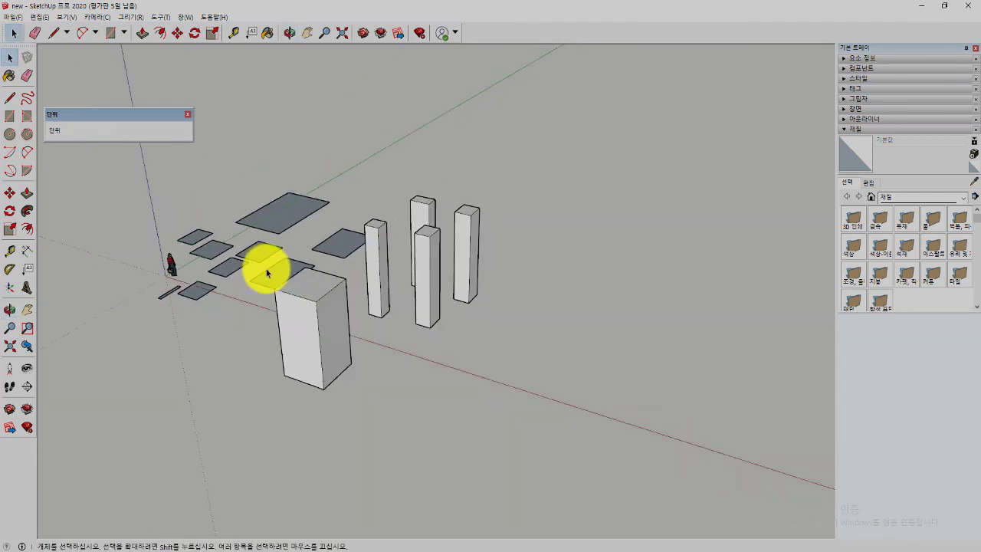
scroll(230, 242, down, 1)
scroll(222, 228, up, 1)
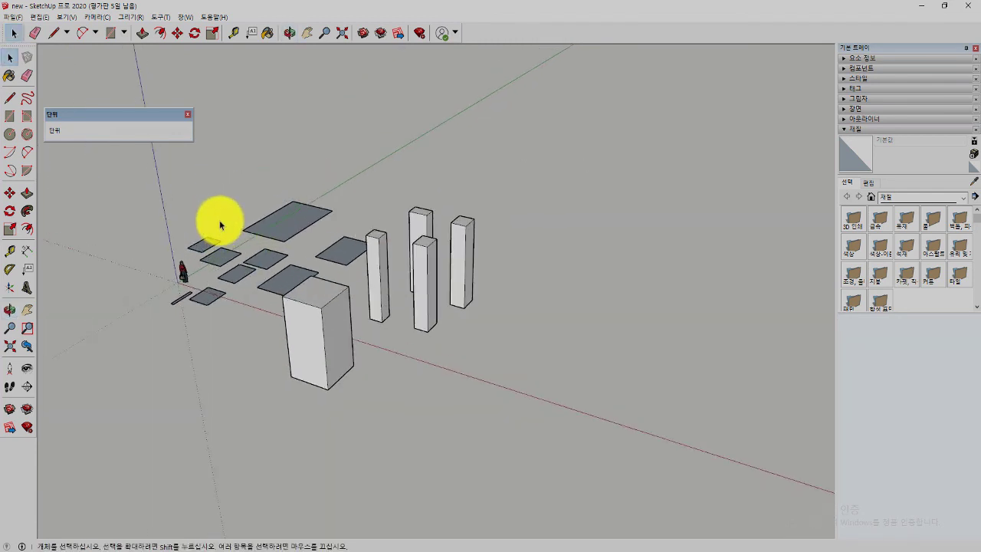
scroll(219, 220, up, 1)
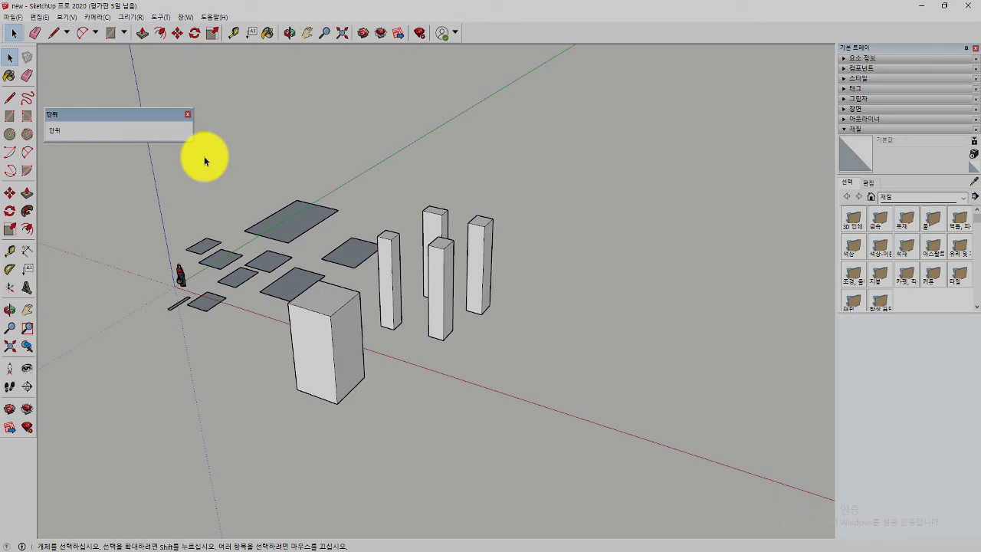
mouse_move(218, 175)
mouse_down()
mouse_move(463, 420)
mouse_move(499, 394)
mouse_move(563, 478)
mouse_move(361, 324)
mouse_move(540, 453)
mouse_move(528, 397)
mouse_move(528, 153)
mouse_move(573, 51)
mouse_move(557, 157)
mouse_move(555, 97)
mouse_move(564, 91)
mouse_move(565, 411)
mouse_move(544, 344)
mouse_move(539, 401)
mouse_move(338, 146)
mouse_move(212, 169)
mouse_move(237, 204)
mouse_move(471, 405)
mouse_move(552, 457)
mouse_move(554, 447)
mouse_up()
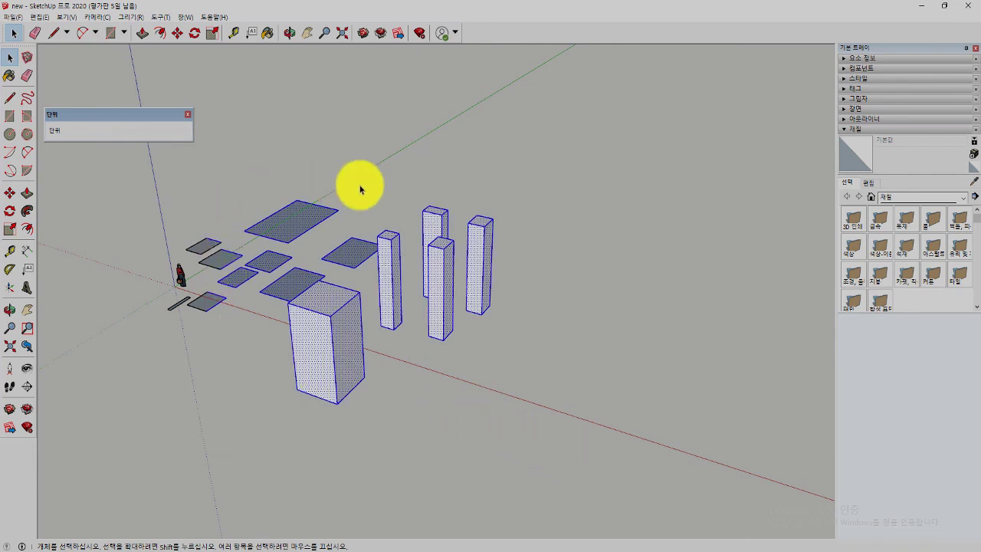
click(221, 194)
scroll(299, 314, up, 3)
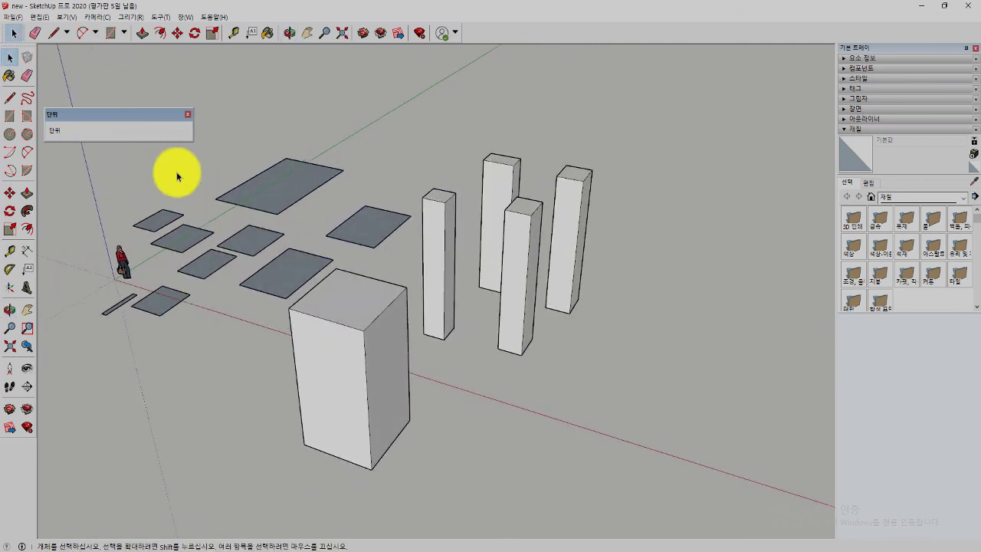
mouse_move(175, 150)
mouse_down()
mouse_move(600, 481)
mouse_move(684, 519)
mouse_up()
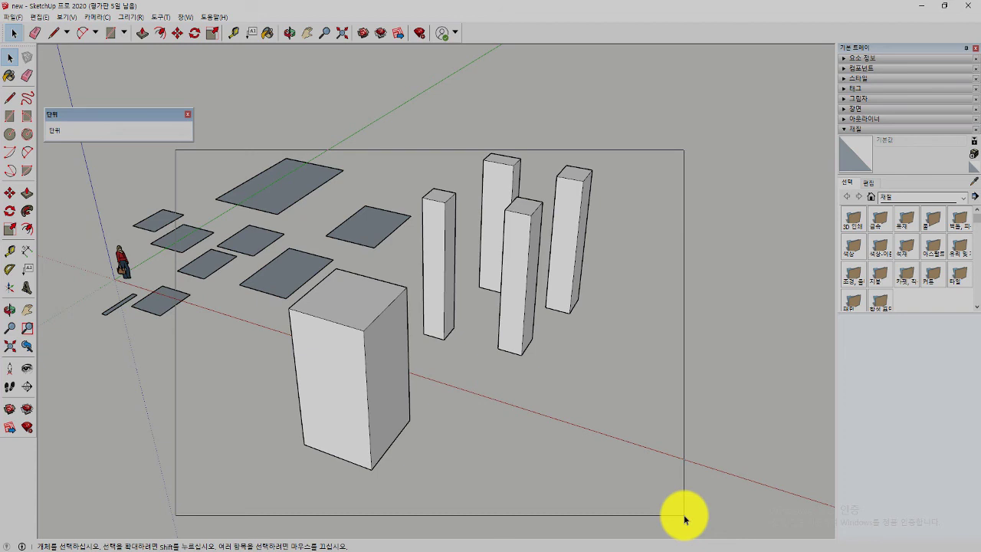
drag(685, 519, 685, 519)
click(629, 407)
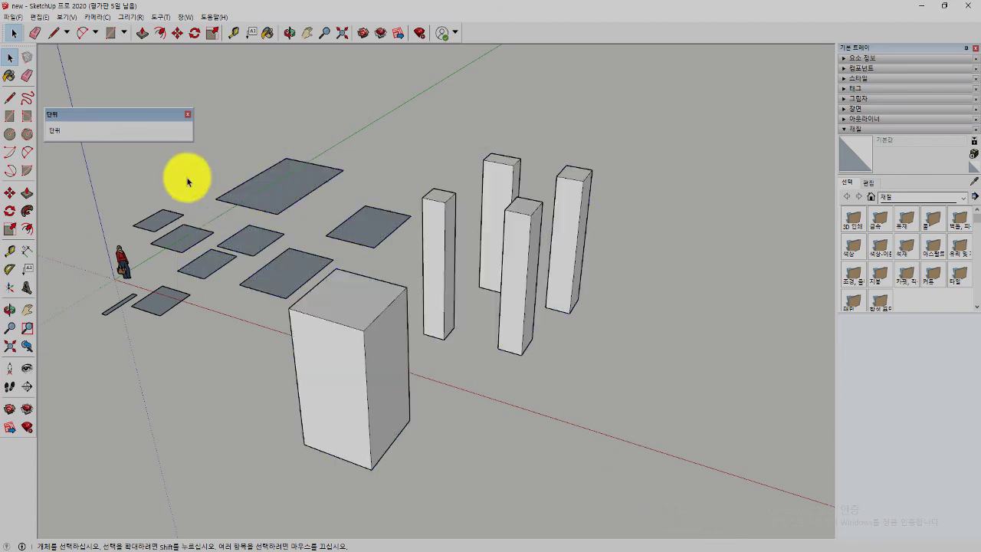
drag(159, 147, 681, 505)
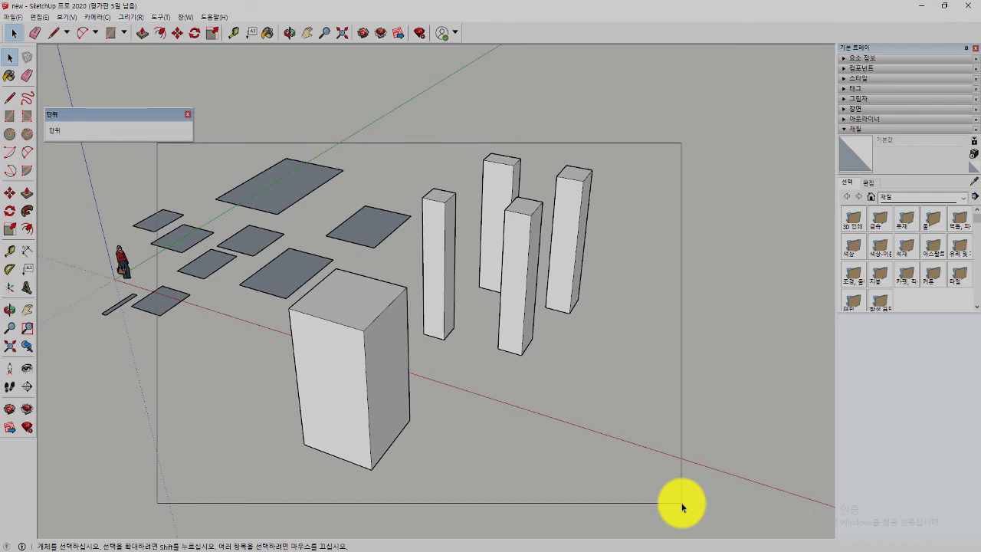
drag(682, 506, 682, 506)
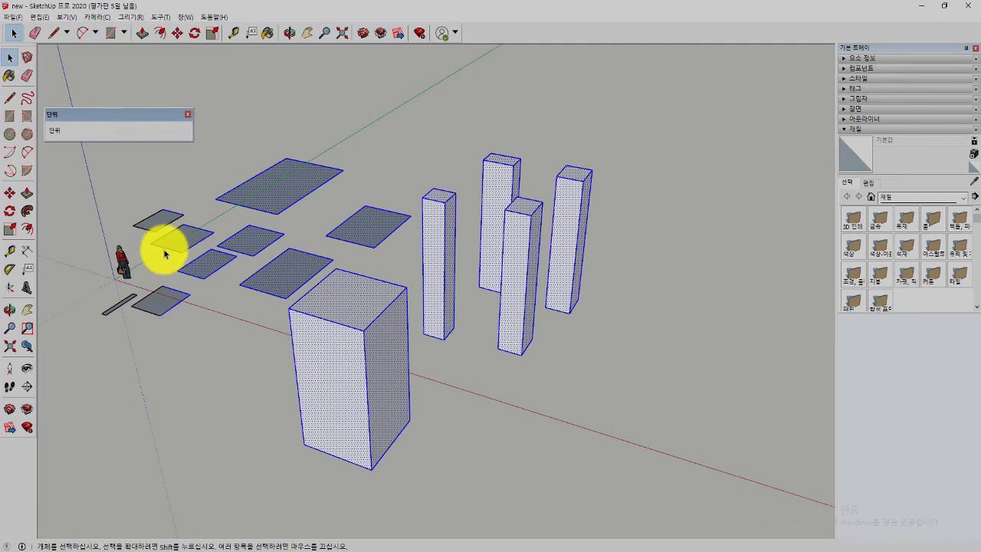
click(188, 187)
mouse_move(158, 149)
mouse_down()
mouse_move(400, 384)
mouse_move(190, 264)
mouse_move(587, 455)
mouse_move(728, 510)
mouse_move(158, 252)
mouse_move(180, 245)
mouse_move(149, 248)
mouse_move(181, 241)
mouse_move(161, 249)
mouse_move(447, 416)
mouse_move(607, 453)
mouse_move(673, 498)
mouse_up()
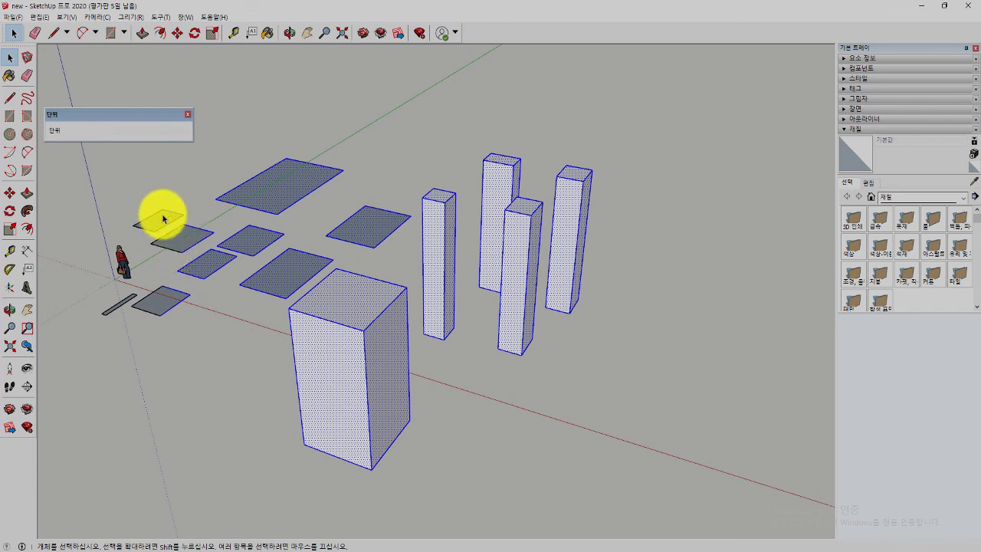
click(600, 394)
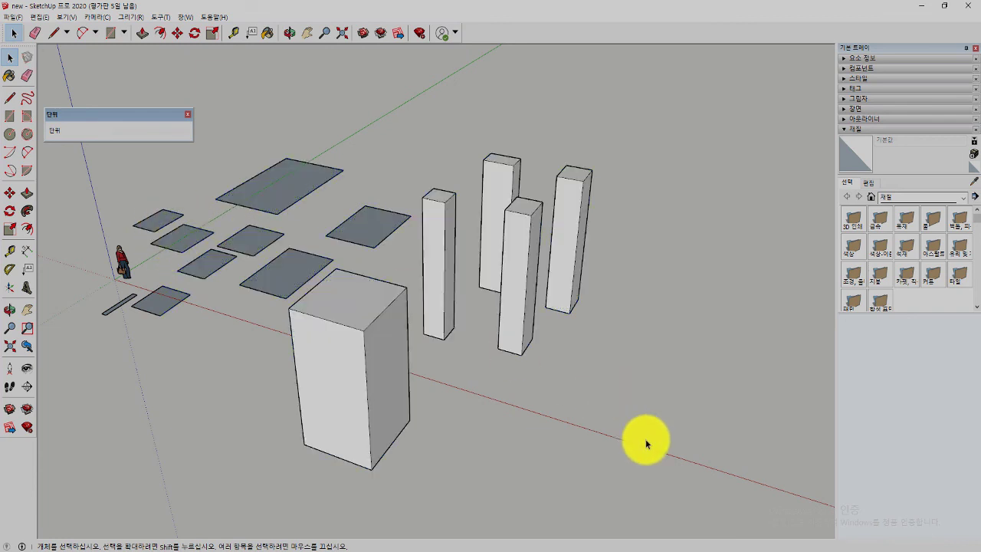
mouse_move(705, 518)
mouse_down()
mouse_move(597, 466)
mouse_move(527, 381)
mouse_up()
drag(325, 202, 103, 69)
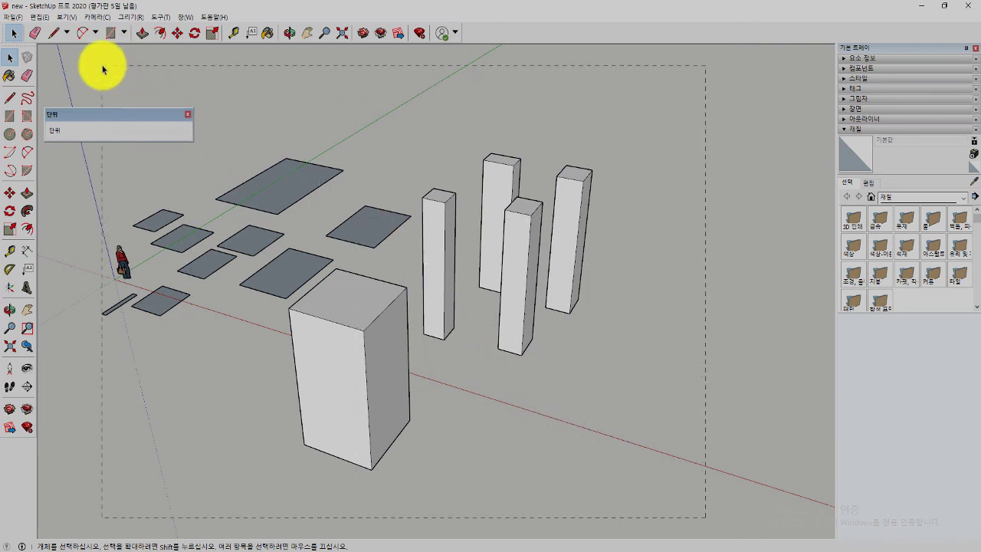
mouse_move(103, 69)
mouse_down()
mouse_move(288, 126)
mouse_move(168, 85)
mouse_move(220, 87)
mouse_move(180, 153)
mouse_move(192, 248)
mouse_move(295, 176)
mouse_move(592, 245)
mouse_move(298, 281)
mouse_move(158, 160)
mouse_move(158, 264)
mouse_move(149, 245)
mouse_move(180, 251)
mouse_move(184, 141)
mouse_move(166, 70)
mouse_up()
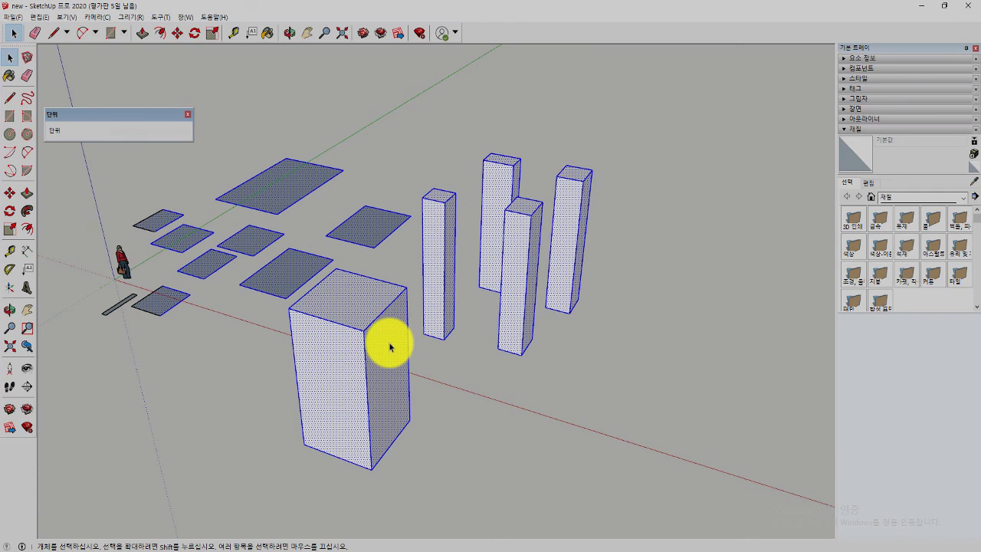
click(630, 438)
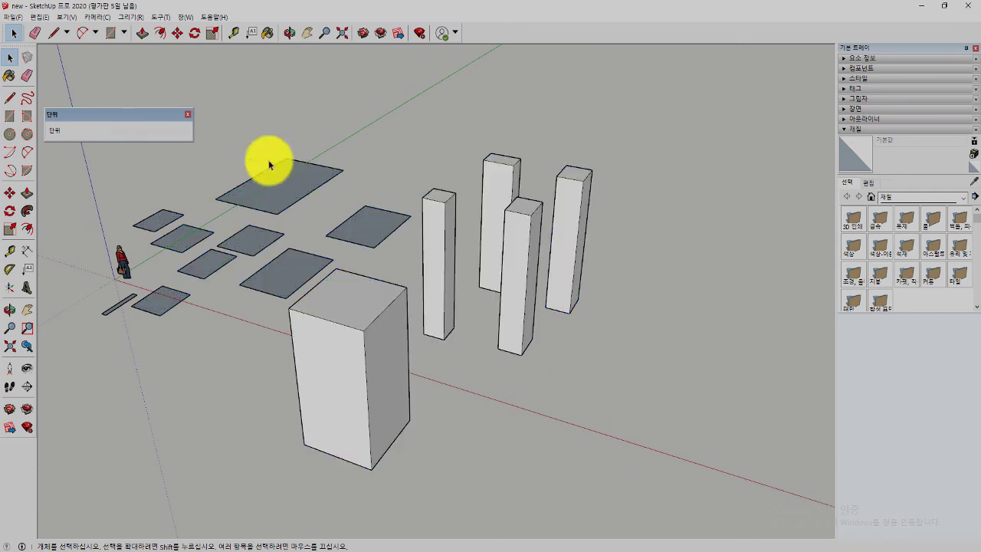
drag(135, 67, 682, 493)
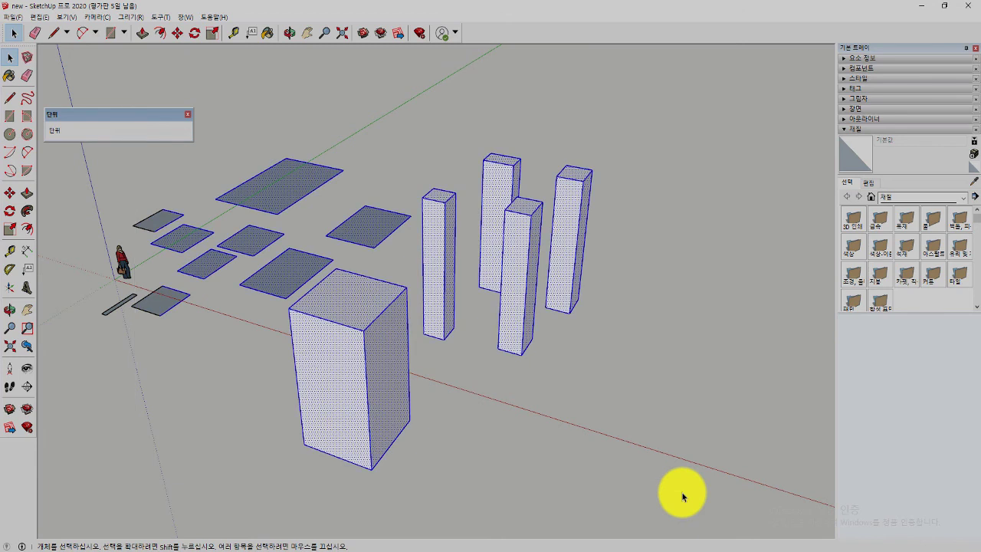
drag(739, 510, 164, 47)
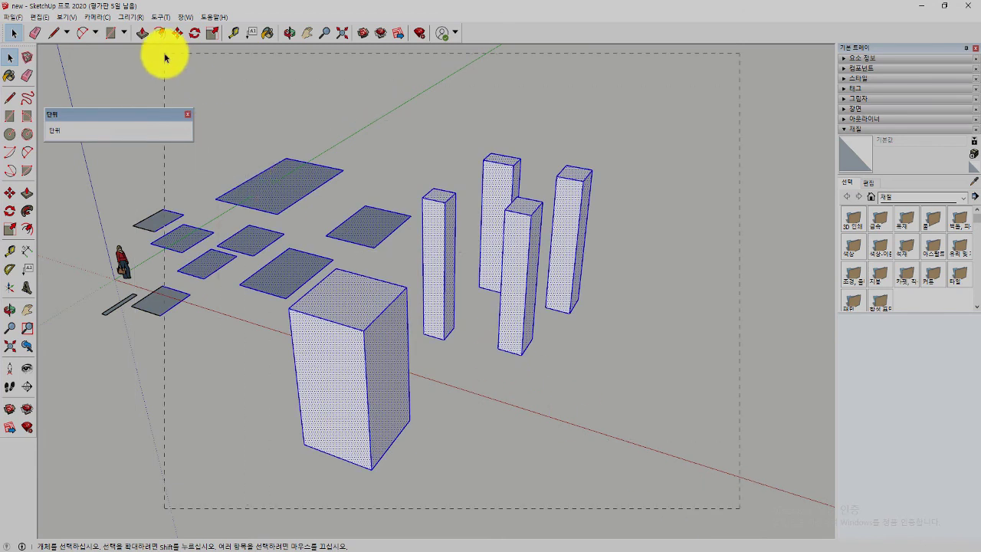
click(388, 141)
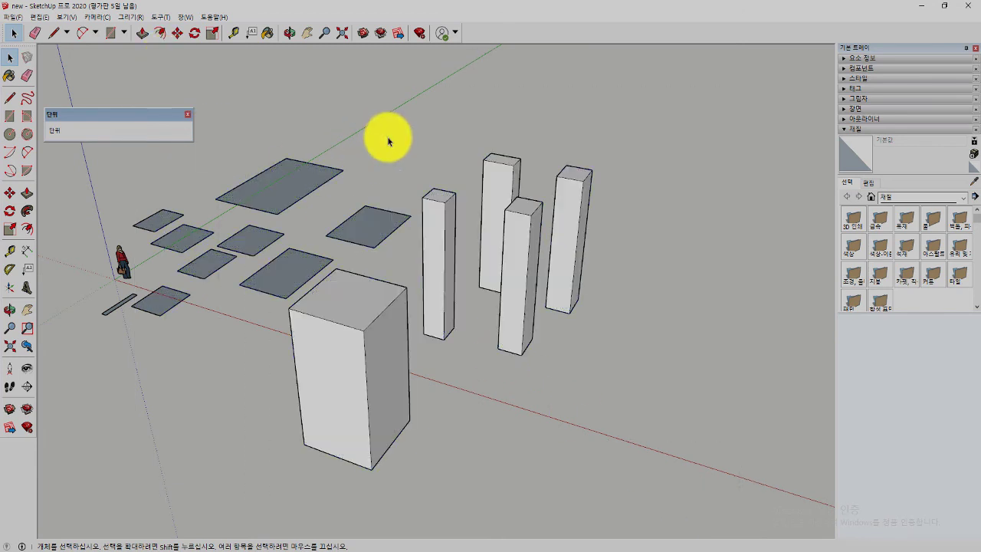
Repeatedly select everything with Ctrl+A and clear the selection again.
key(ctrl+a)
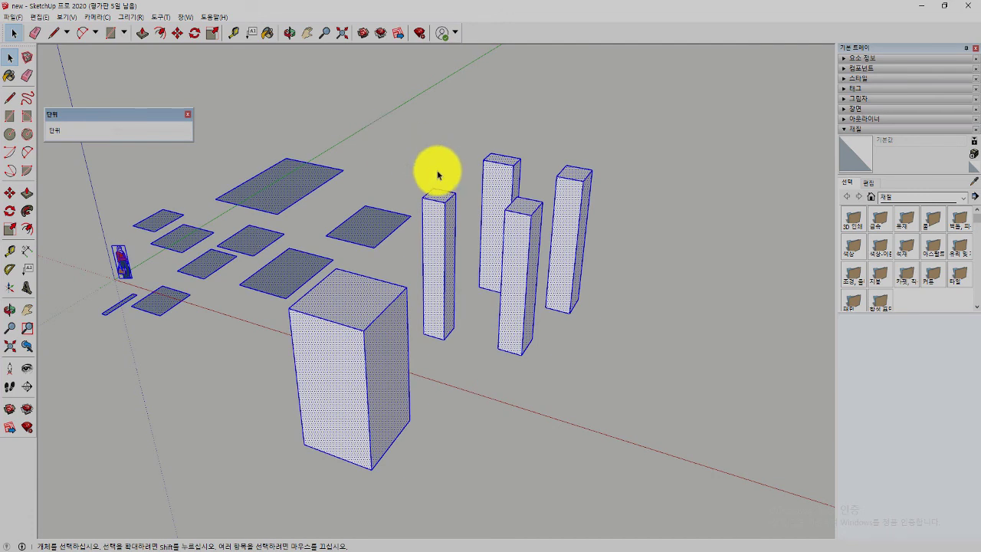
click(657, 353)
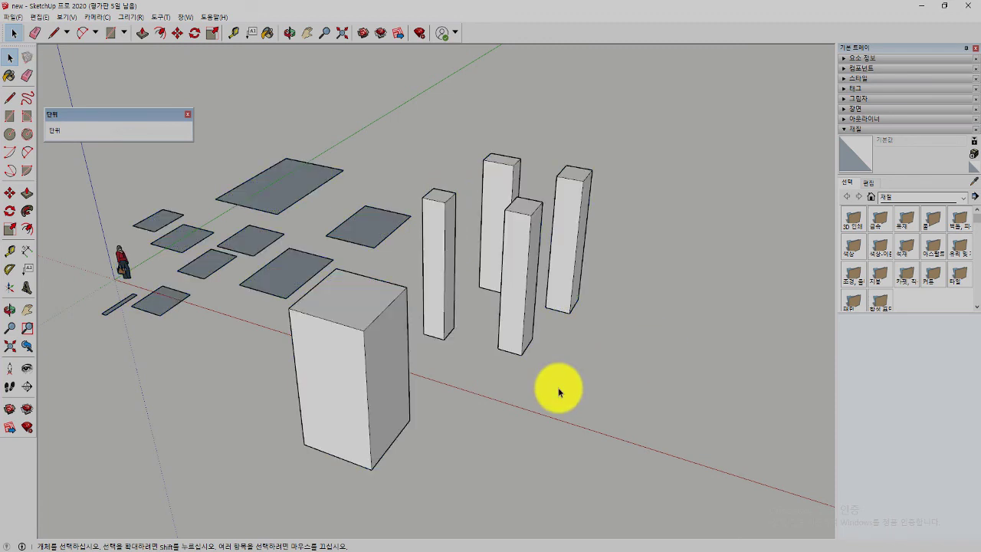
key(ctrl+a)
click(595, 338)
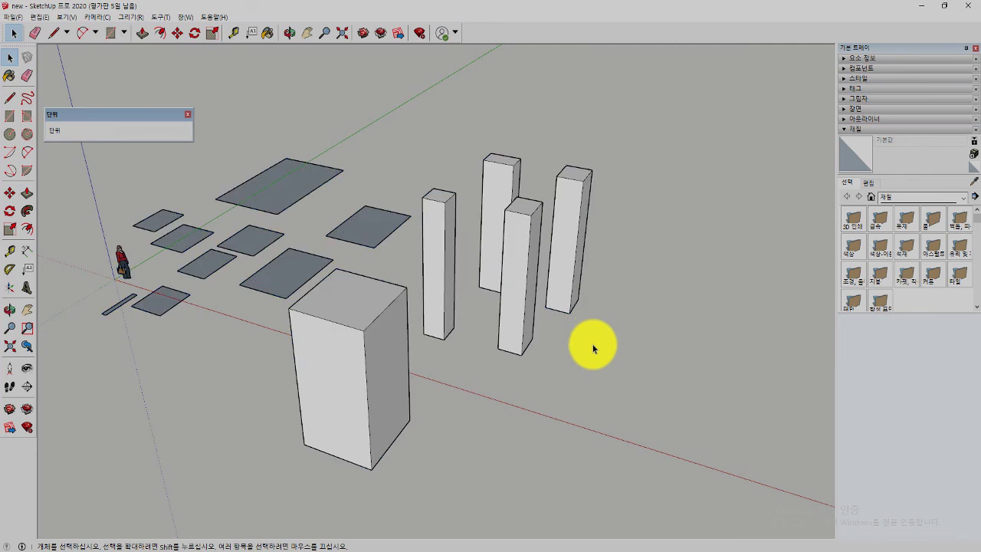
key(ctrl+a)
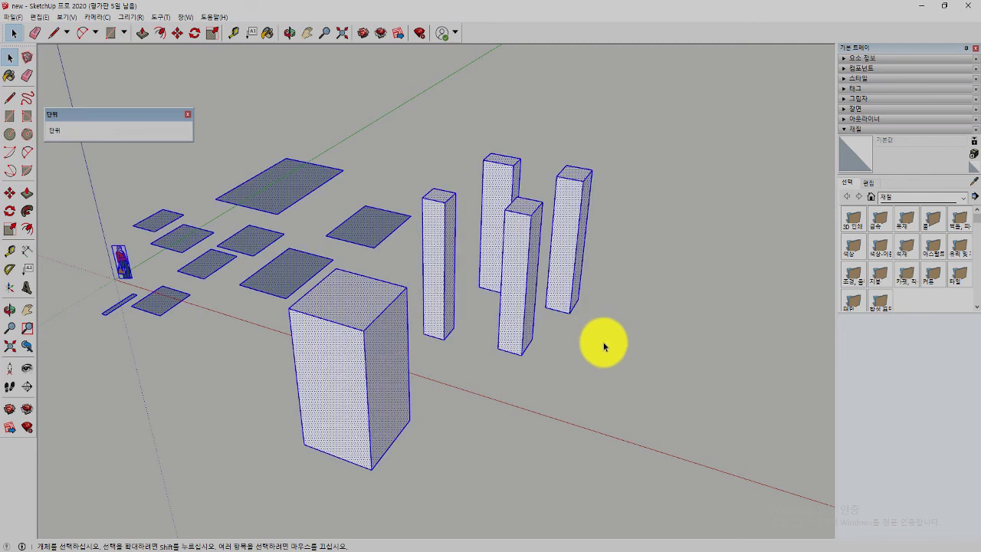
click(591, 408)
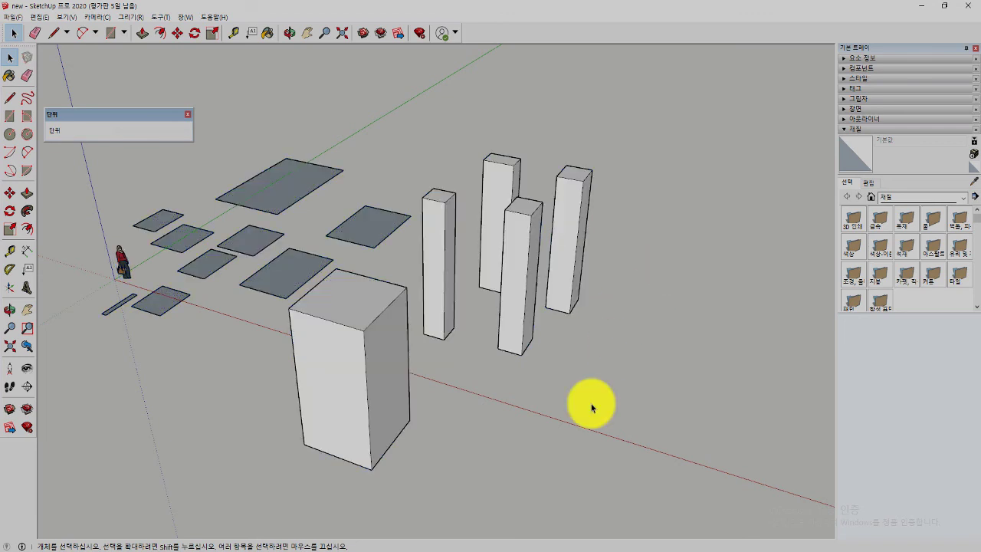
Select all once more, clear it, and bring the PowerPoint lecture slides forward.
key(ctrl+a)
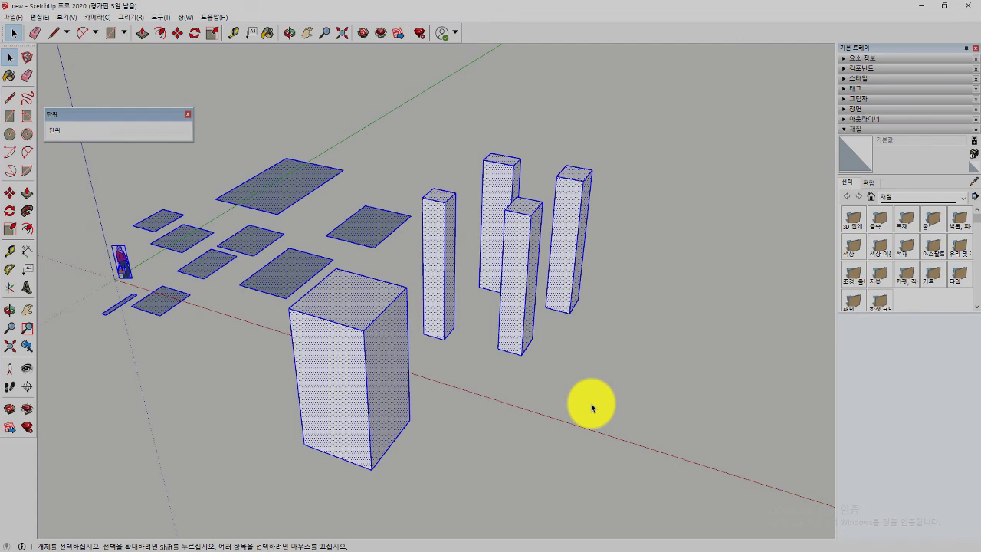
click(591, 408)
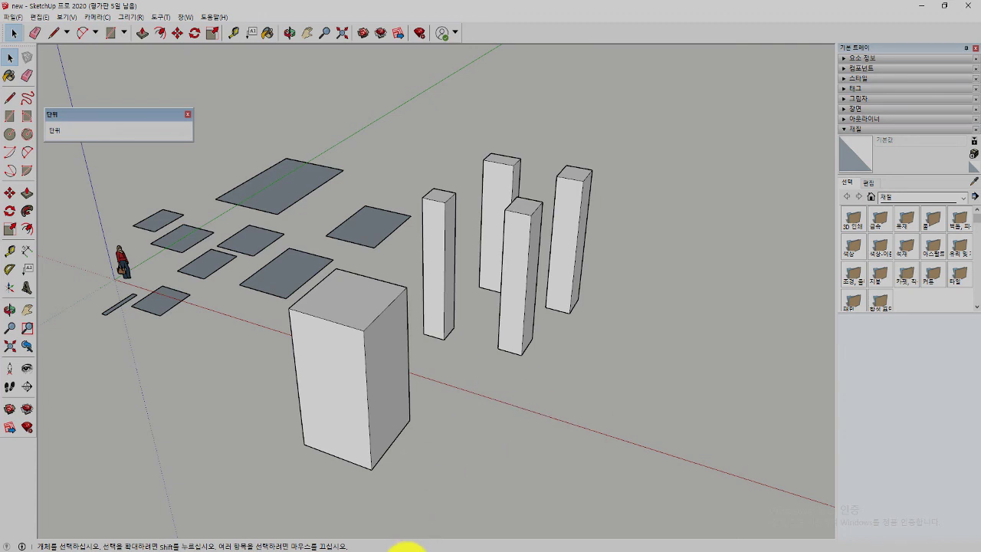
click(393, 549)
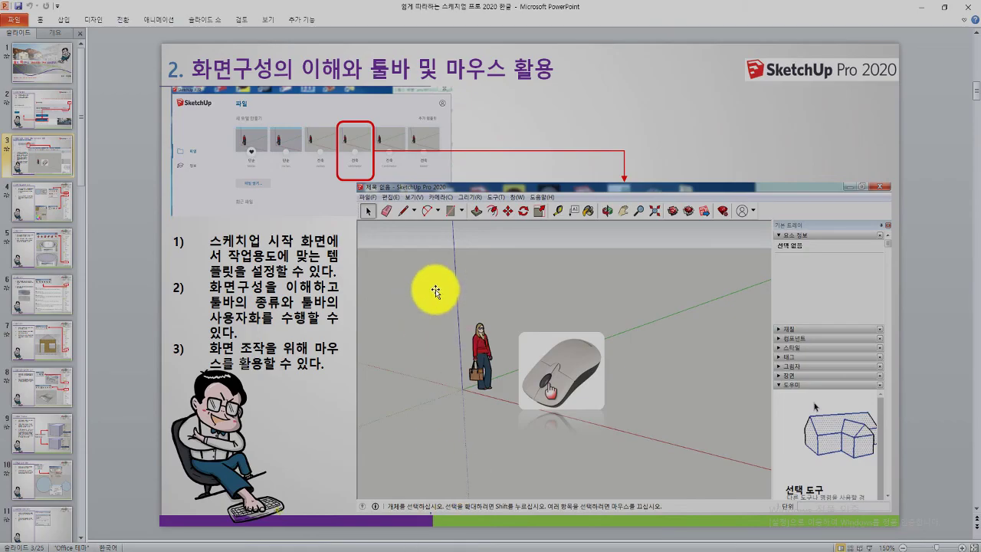